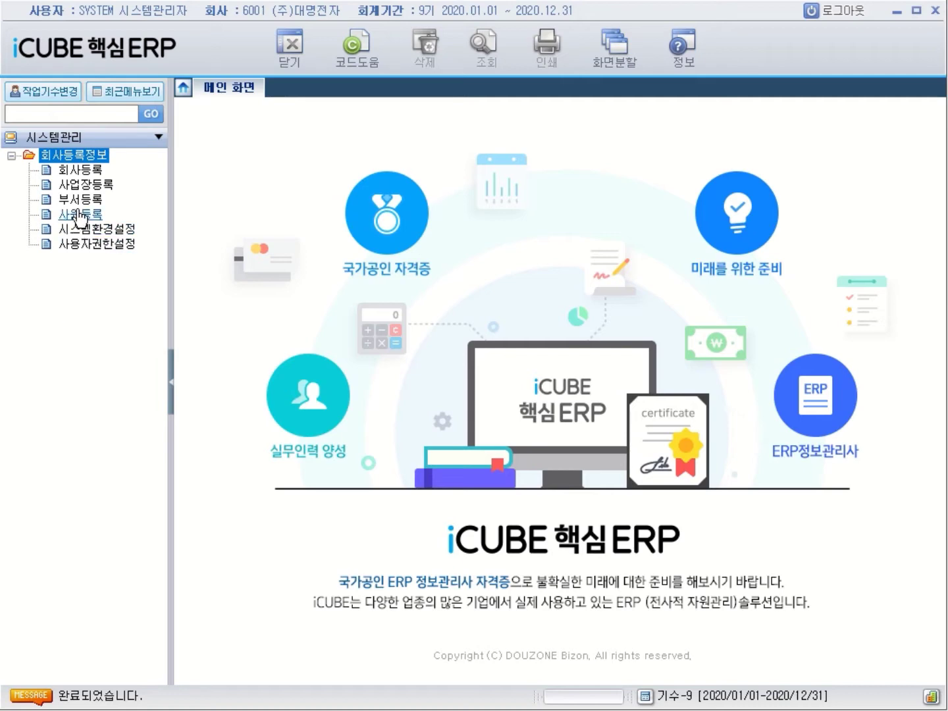
Open 사업장등록 under 회사등록정보 to show the 1000 (주)대명전자본사 head office record
{"action": "left_click", "coordinate": [98, 186]}
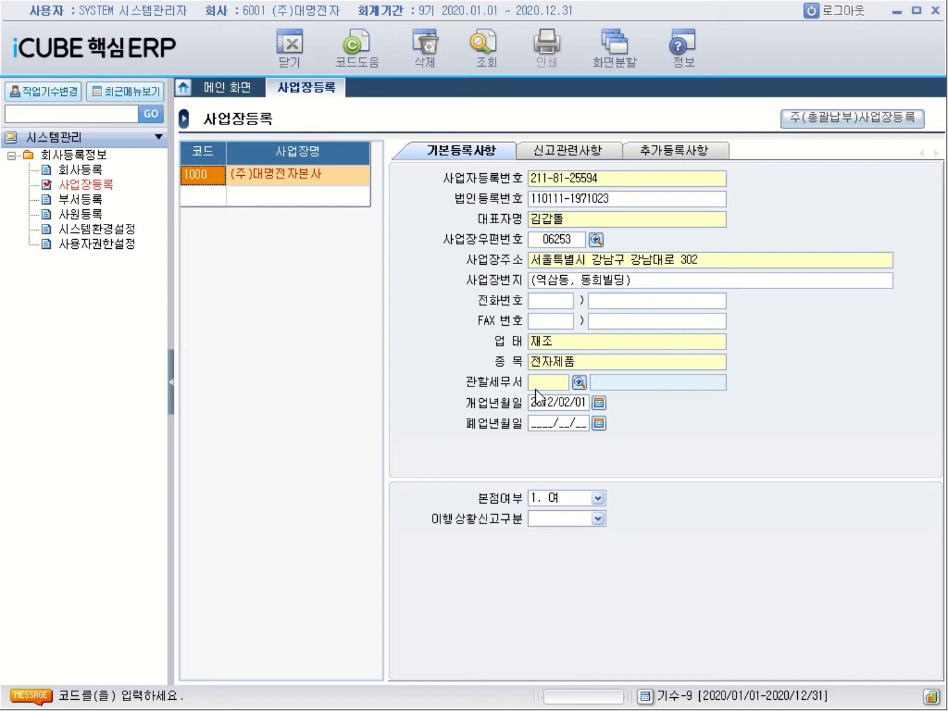
Search the tax offices for 강남 and assign 211 강남 as the head office's 관할세무서
{"action": "left_click", "coordinate": [579, 382]}
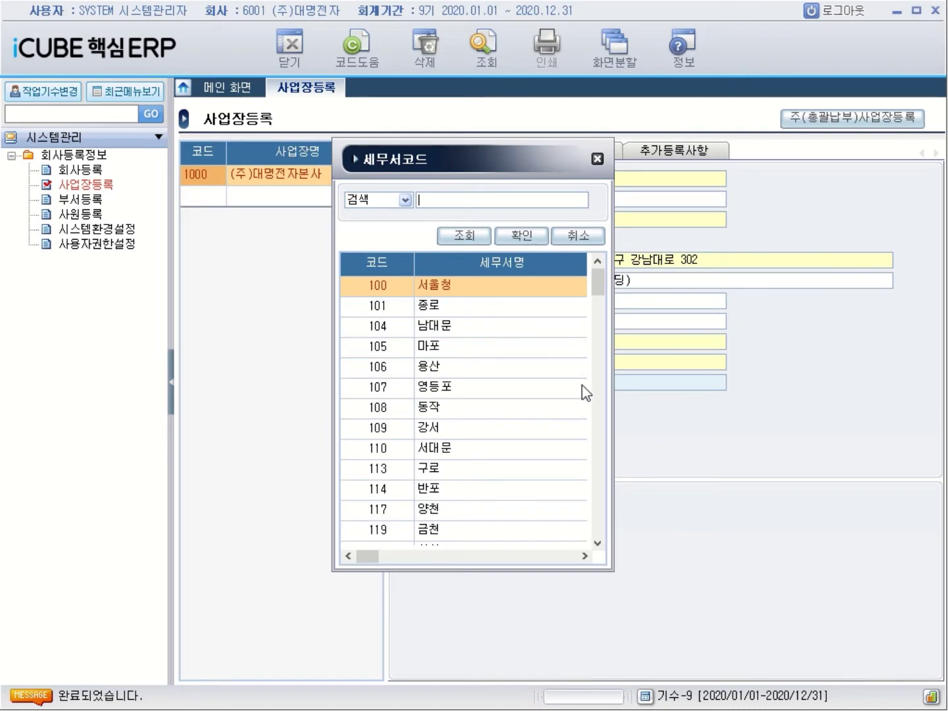
{"action": "type", "text": "강남"}
{"action": "key", "text": "Return"}
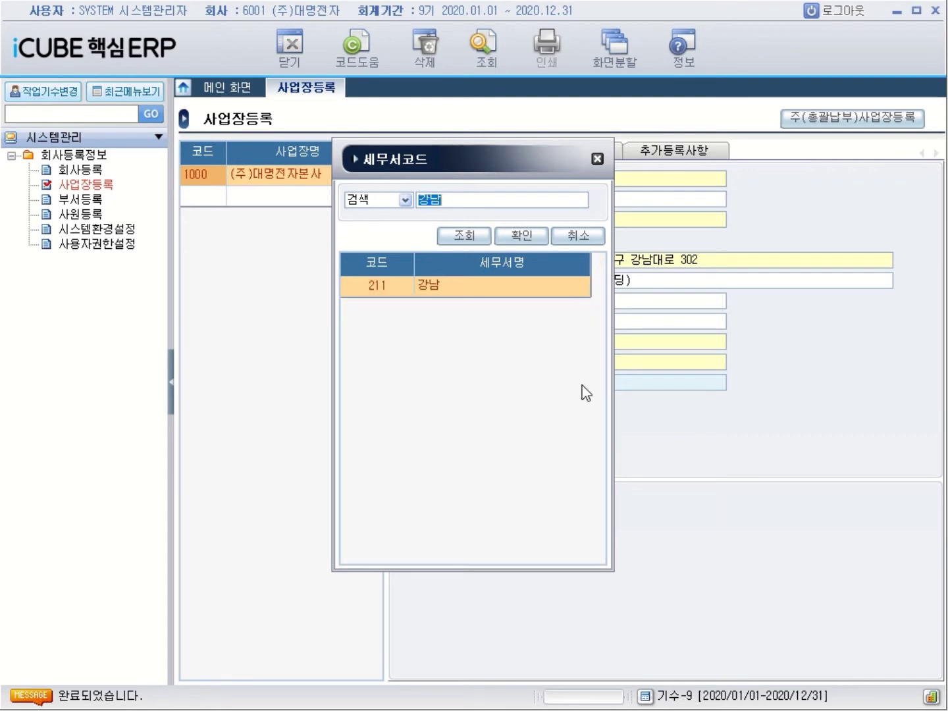
{"action": "key", "text": "Return"}
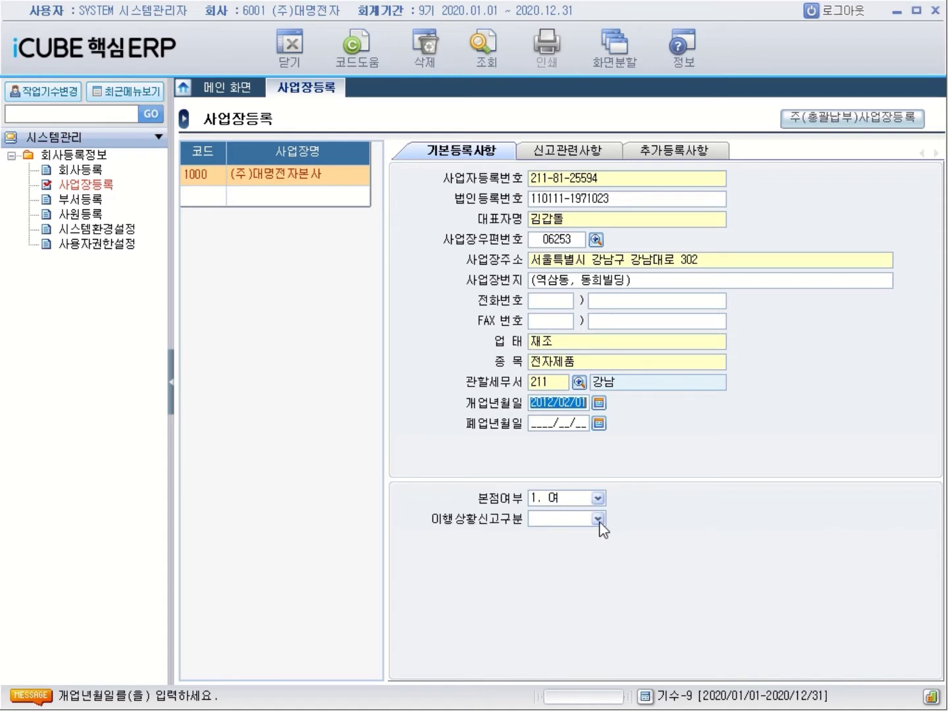
Choose 0. 월별 for 이행상황신고구분 and return to the 1000 head office row
{"action": "left_click", "coordinate": [598, 519]}
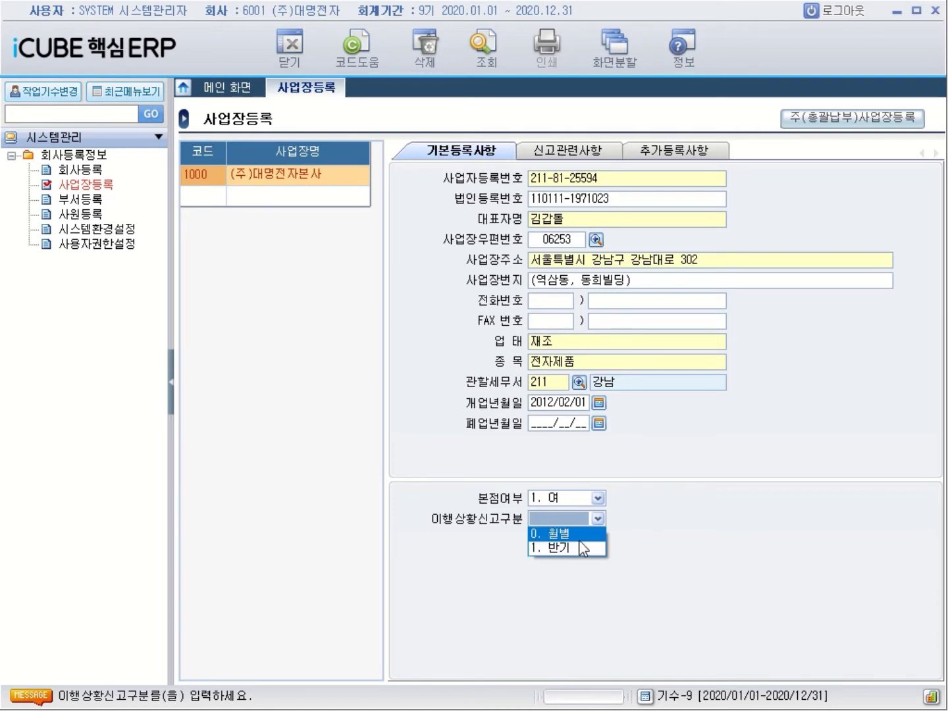
{"action": "key", "text": "Return"}
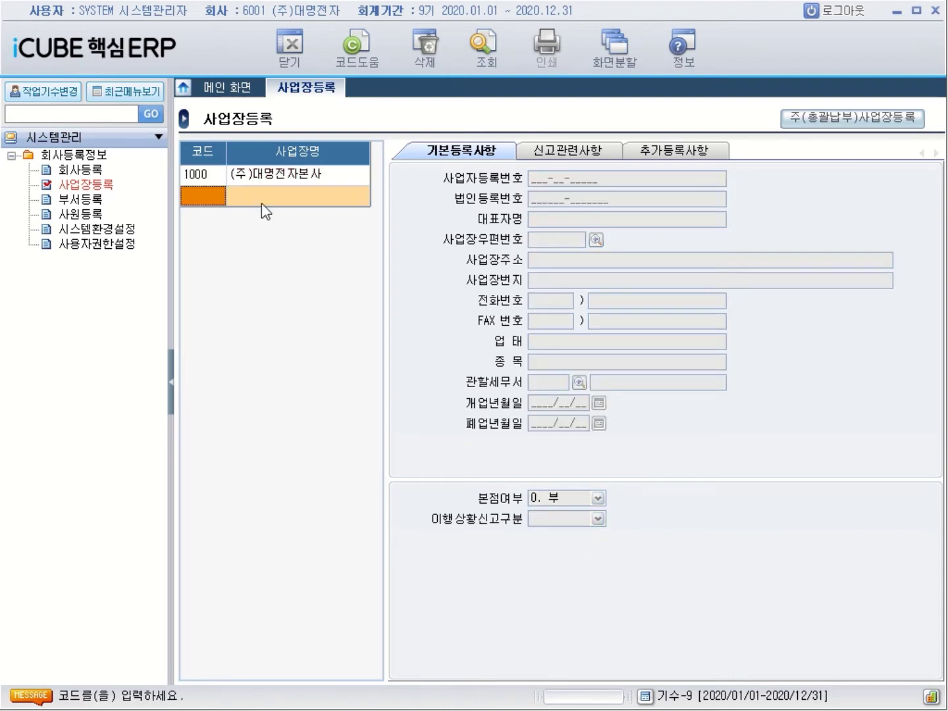
{"action": "key", "text": "Up"}
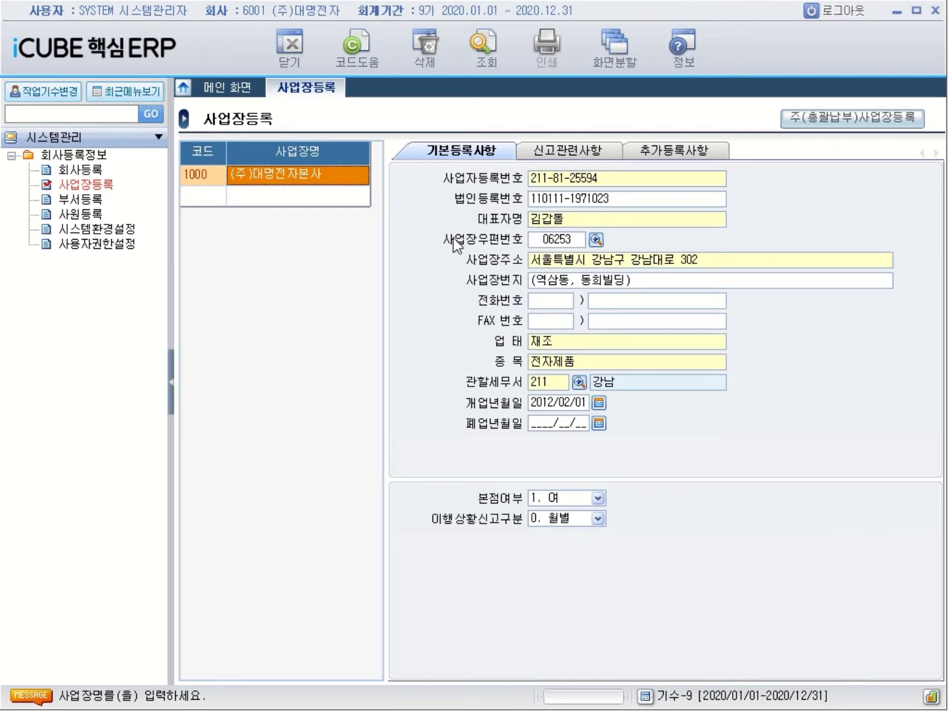
In 신고관련사항, search the industry codes for 전자 and select 321000
{"action": "left_click", "coordinate": [568, 153]}
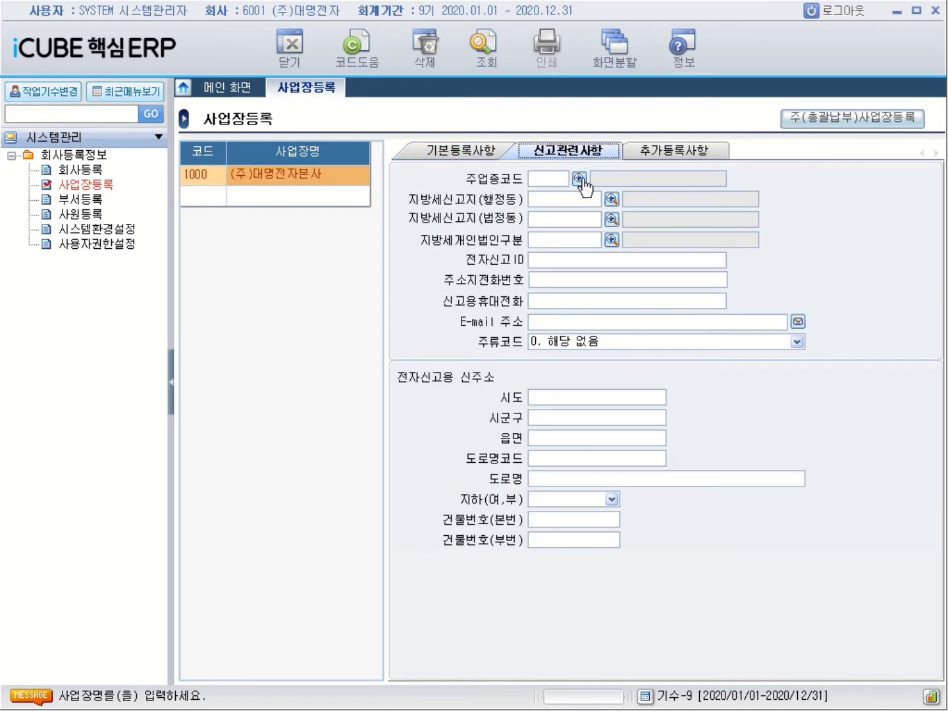
{"action": "left_click", "coordinate": [580, 179]}
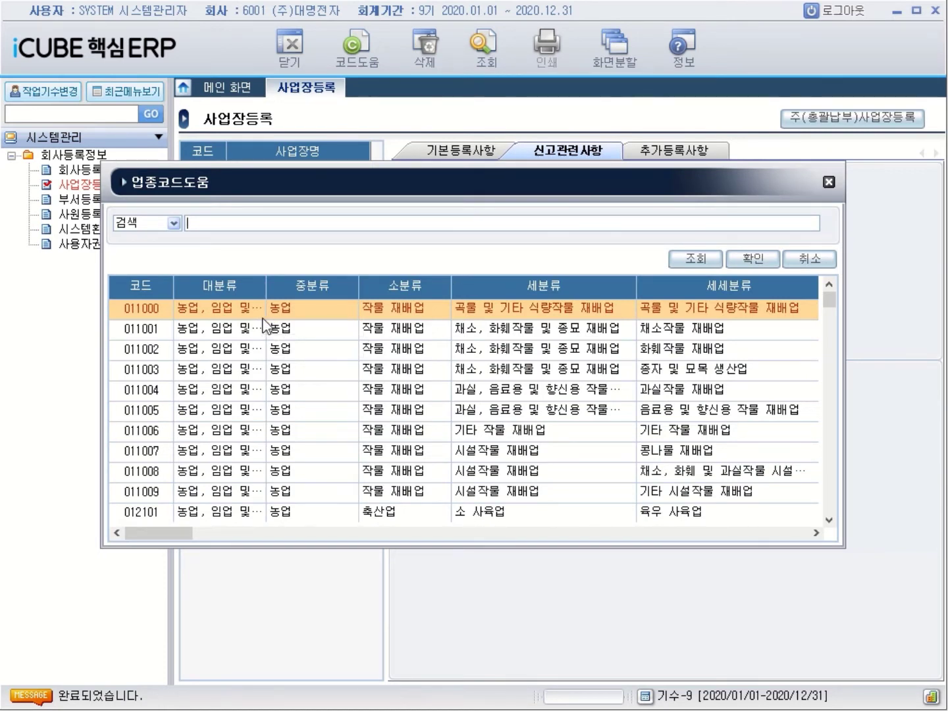
{"action": "type", "text": "전자"}
{"action": "key", "text": "Return"}
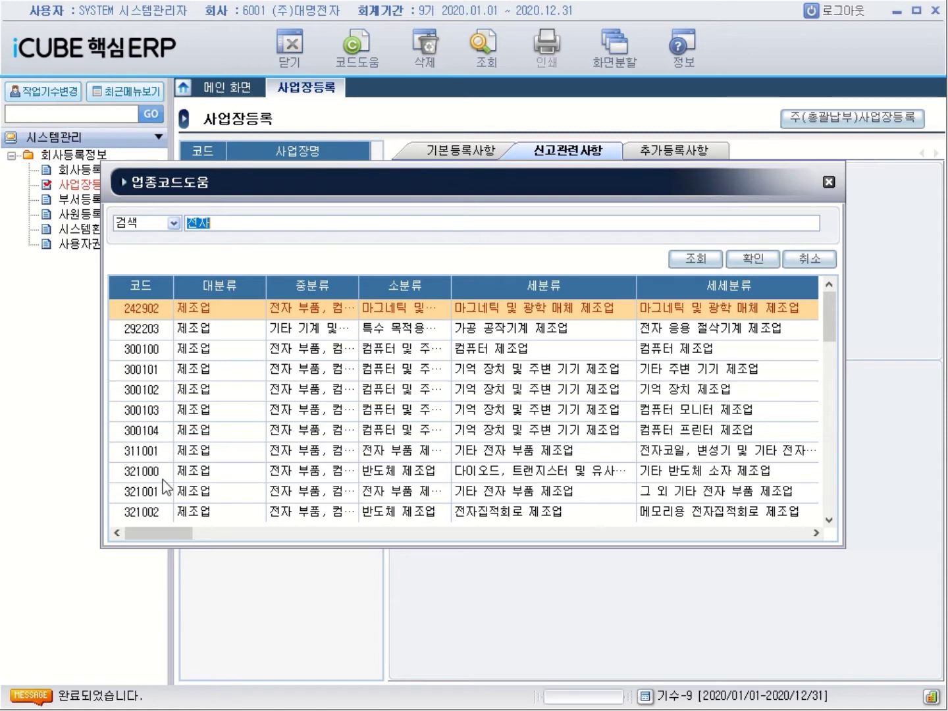
{"action": "left_click", "coordinate": [163, 480]}
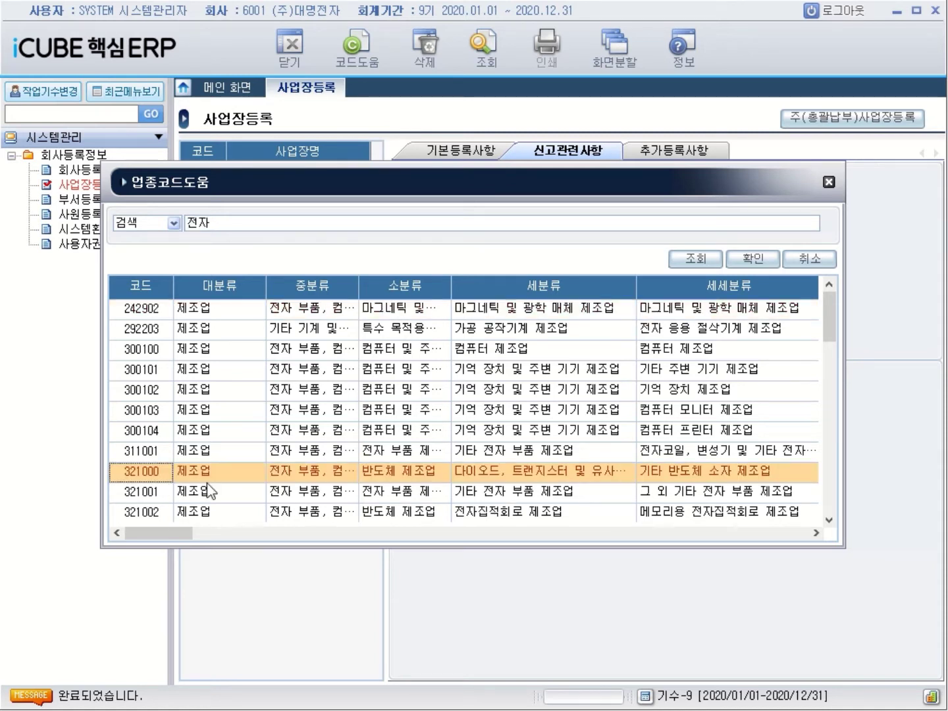
Re-search with 전자제품, then 전자, and apply 321000 제조업 as 주업종코드
{"action": "left_click", "coordinate": [220, 224]}
{"action": "left_click", "coordinate": [220, 224]}
{"action": "type", "text": "제품"}
{"action": "key", "text": "Return"}
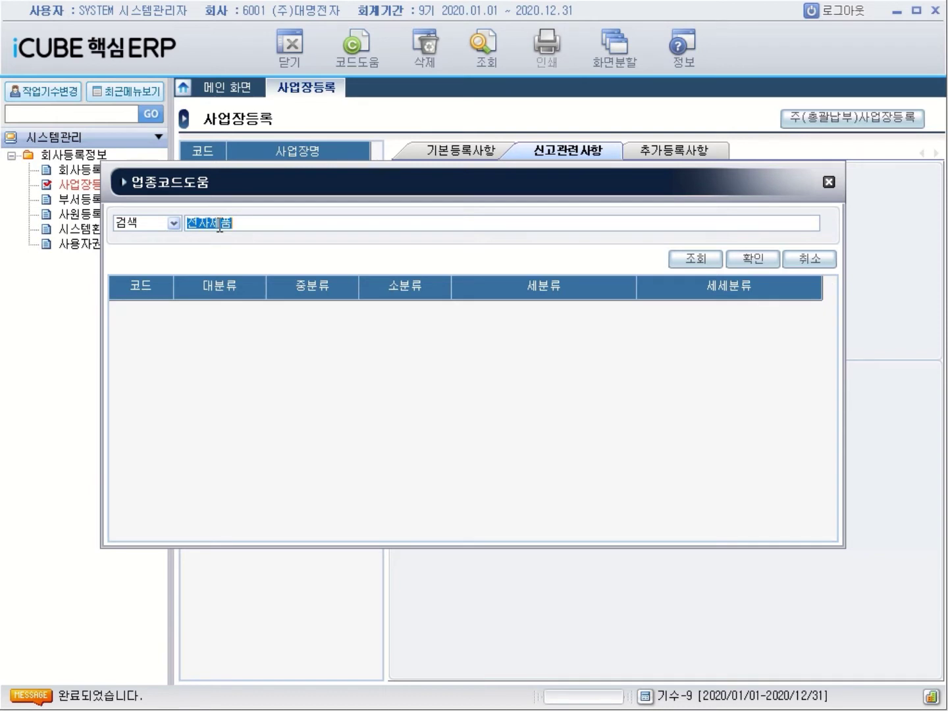
{"action": "key", "text": "BackSpace"}
{"action": "type", "text": "전자"}
{"action": "key", "text": "Return"}
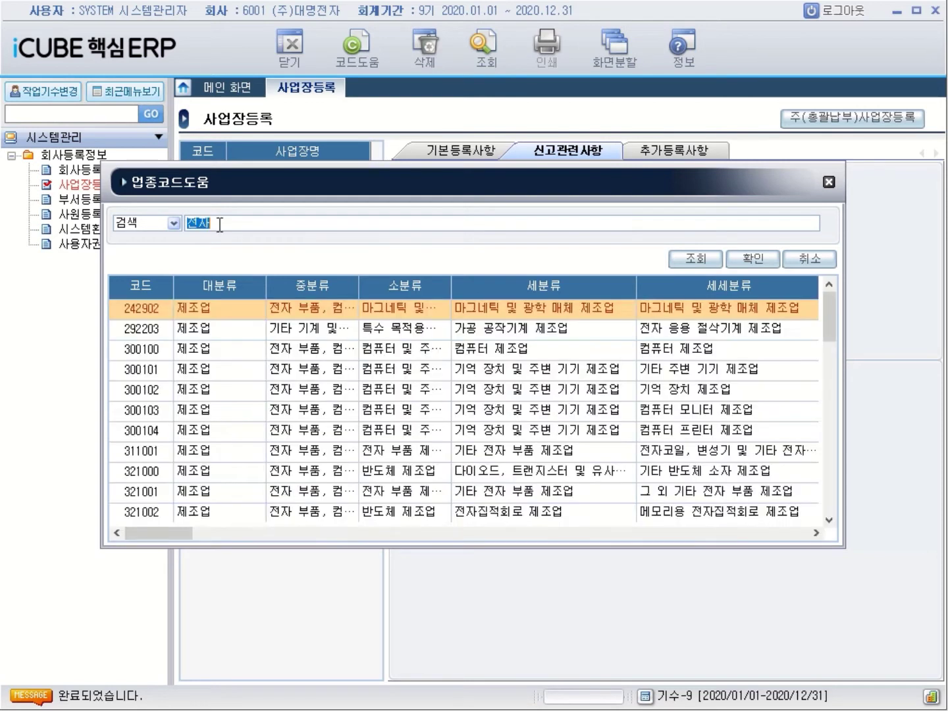
{"action": "left_click", "coordinate": [151, 474]}
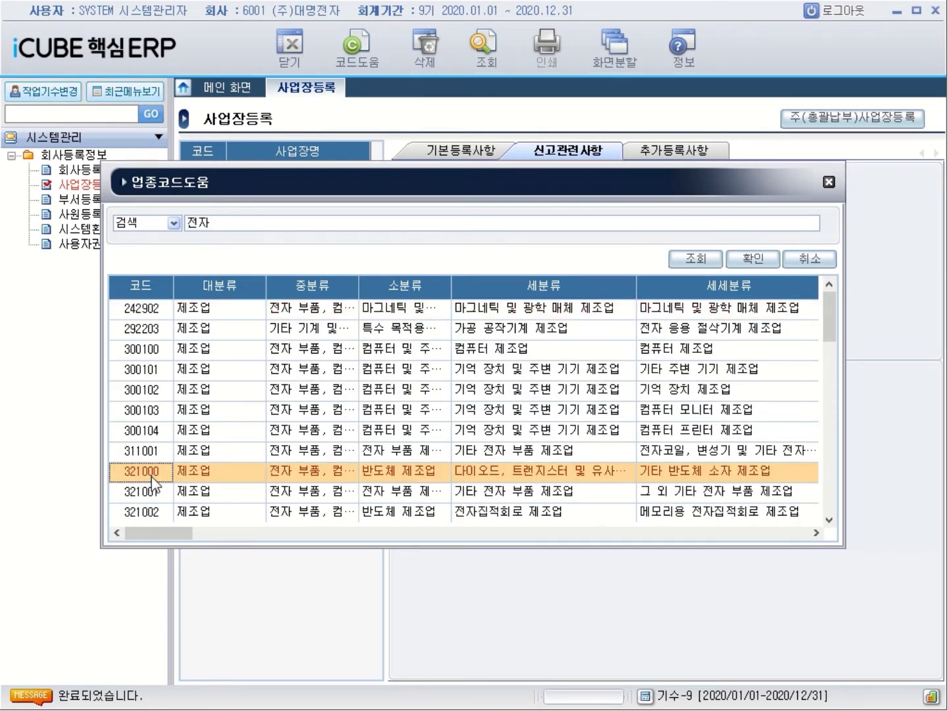
{"action": "double_click", "coordinate": [151, 475]}
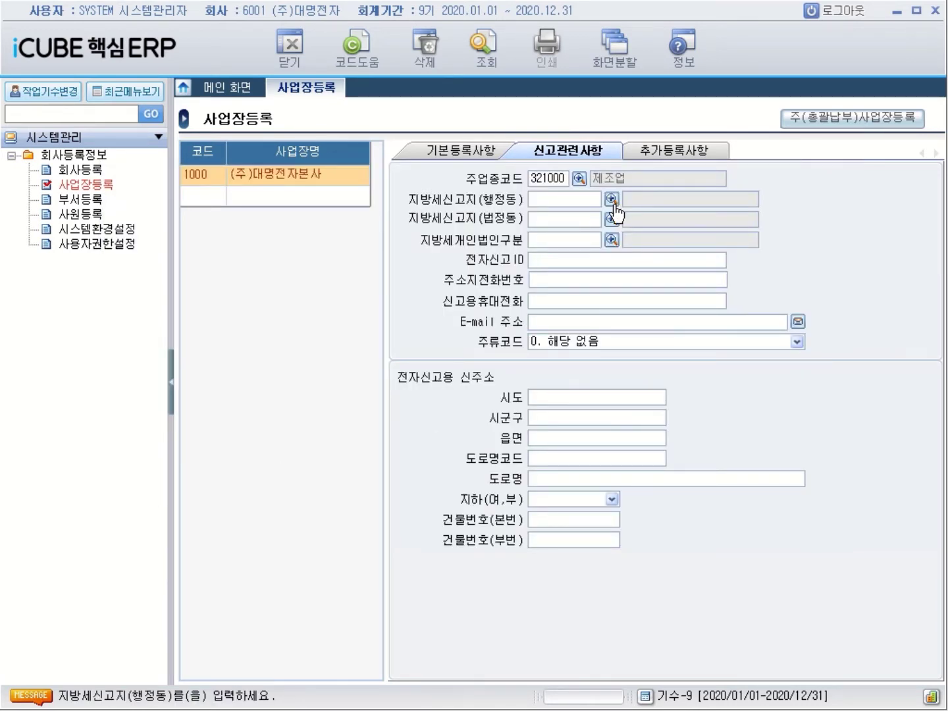
{"action": "left_click", "coordinate": [454, 154]}
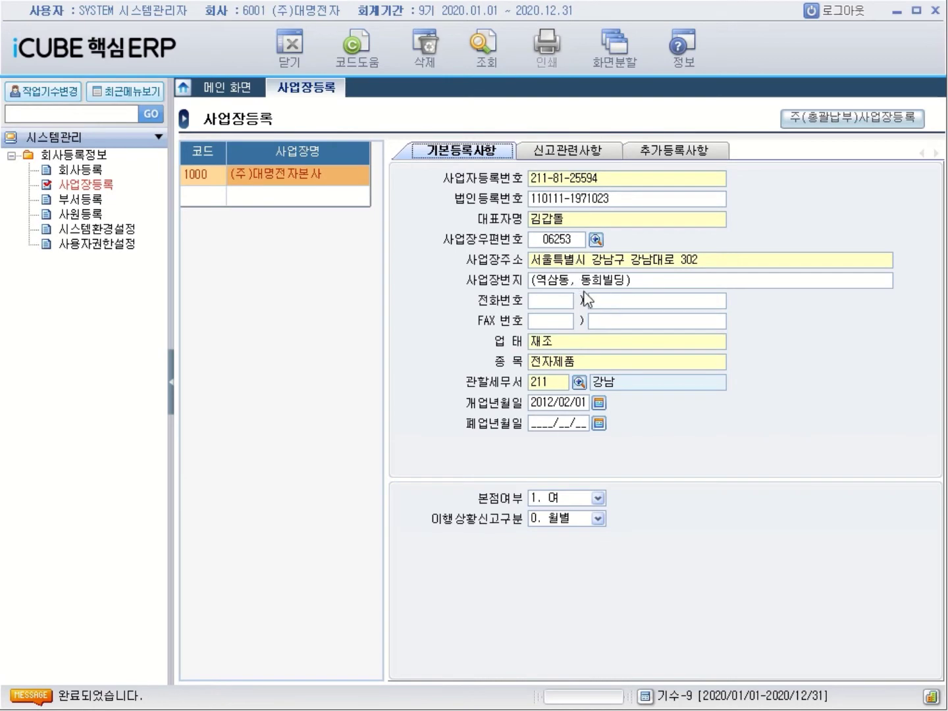
{"action": "left_click", "coordinate": [559, 158]}
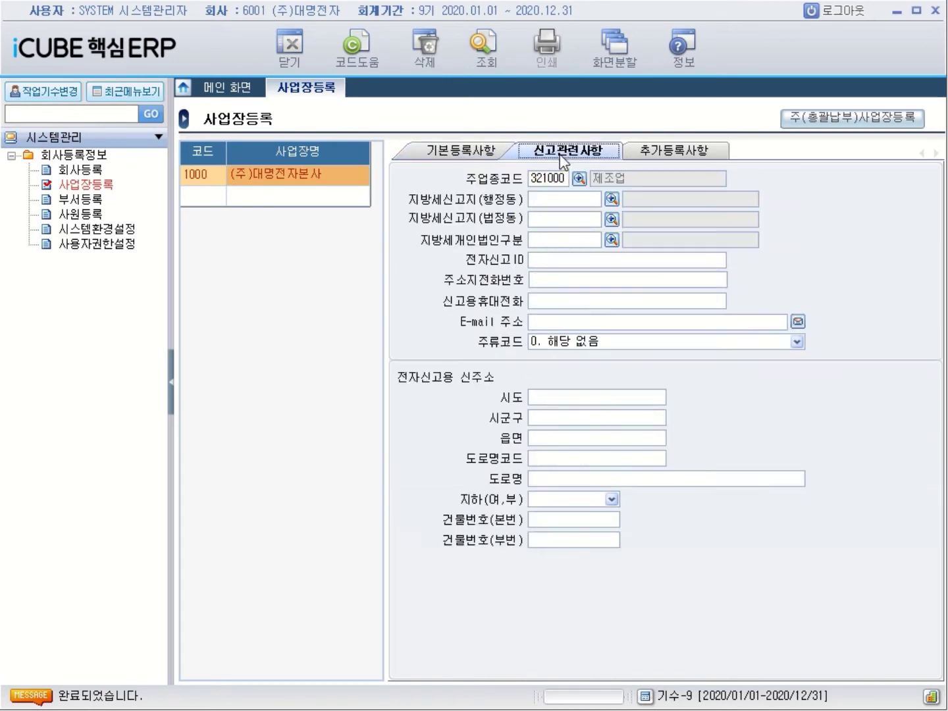
{"action": "left_click", "coordinate": [611, 199]}
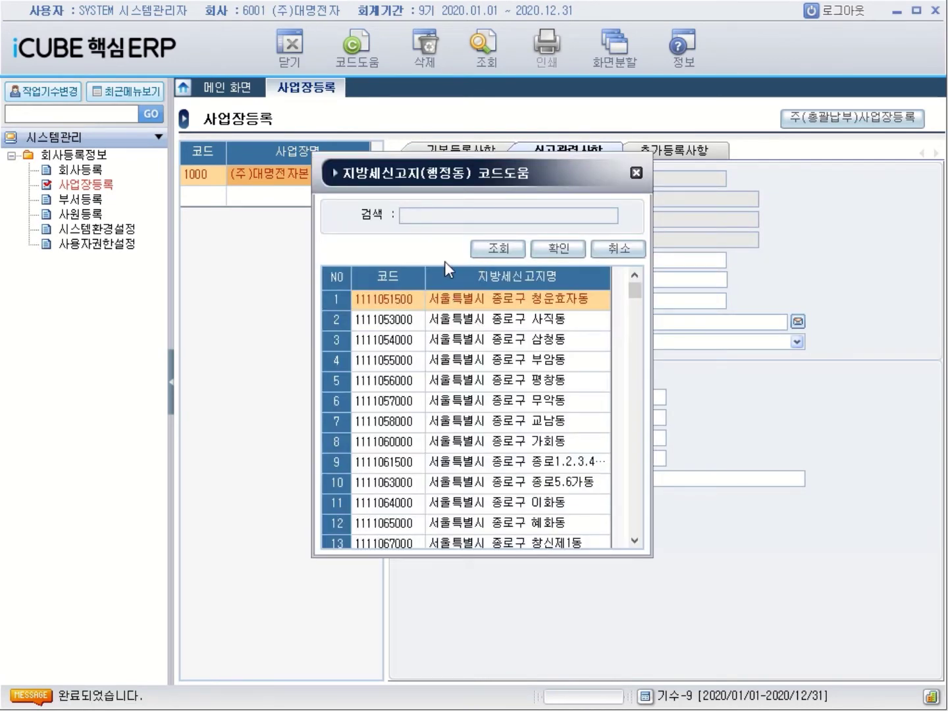
{"action": "type", "text": "명"}
{"action": "type", "text": "삼"}
{"action": "key", "text": "Return"}
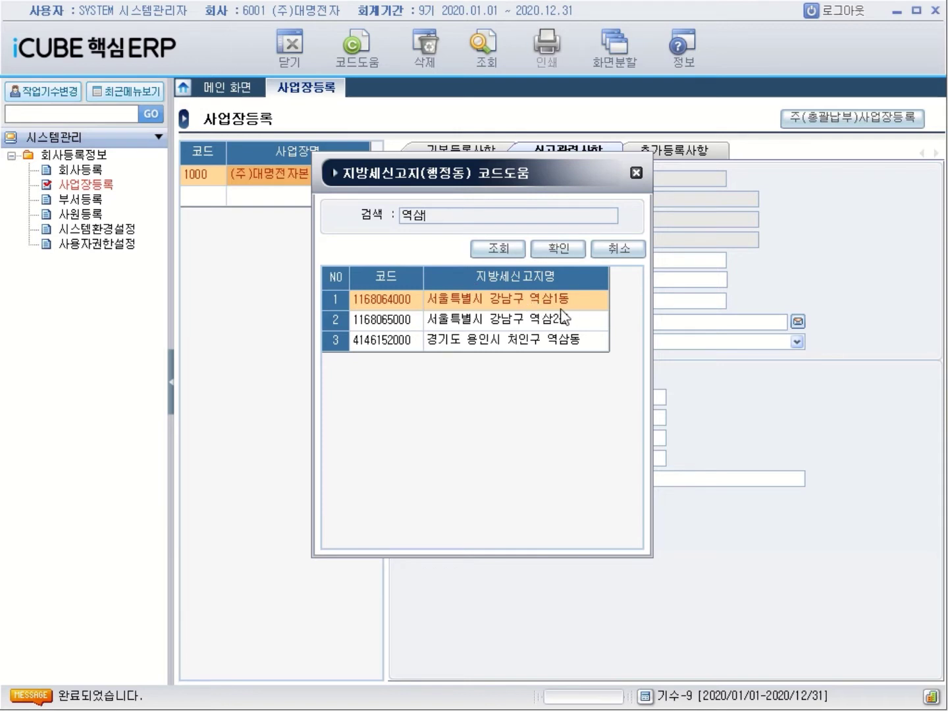
{"action": "key", "text": "Return"}
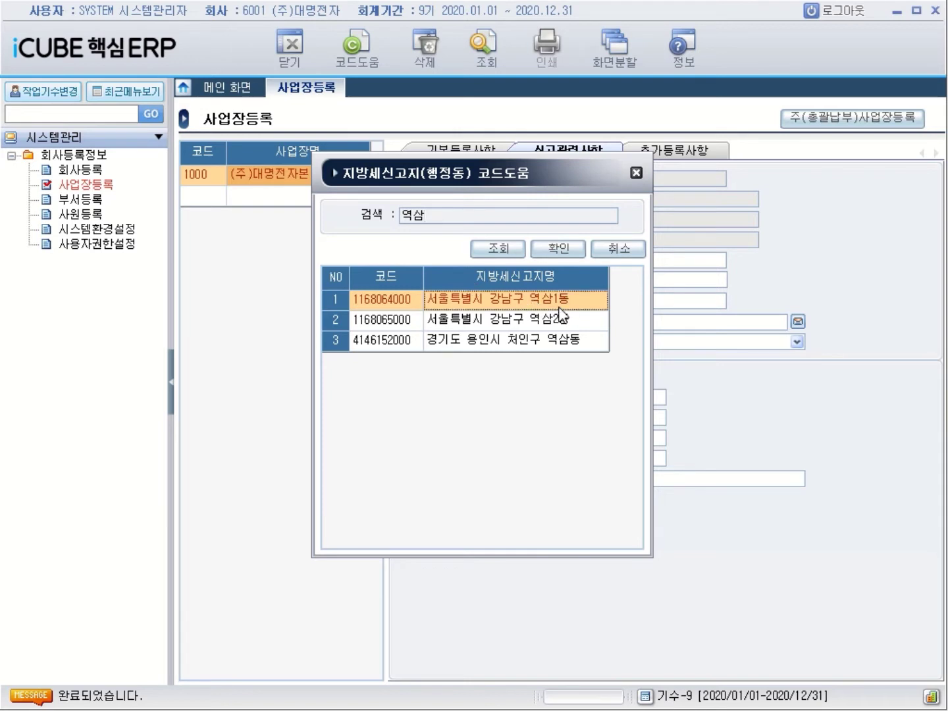
{"action": "key", "text": "Return"}
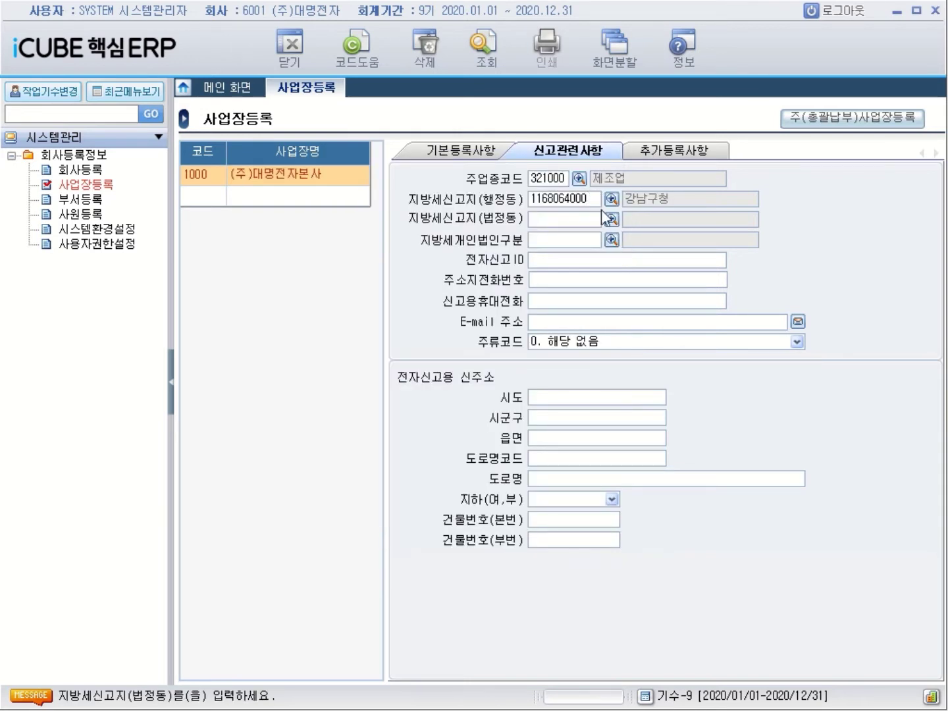
{"action": "left_click", "coordinate": [612, 219]}
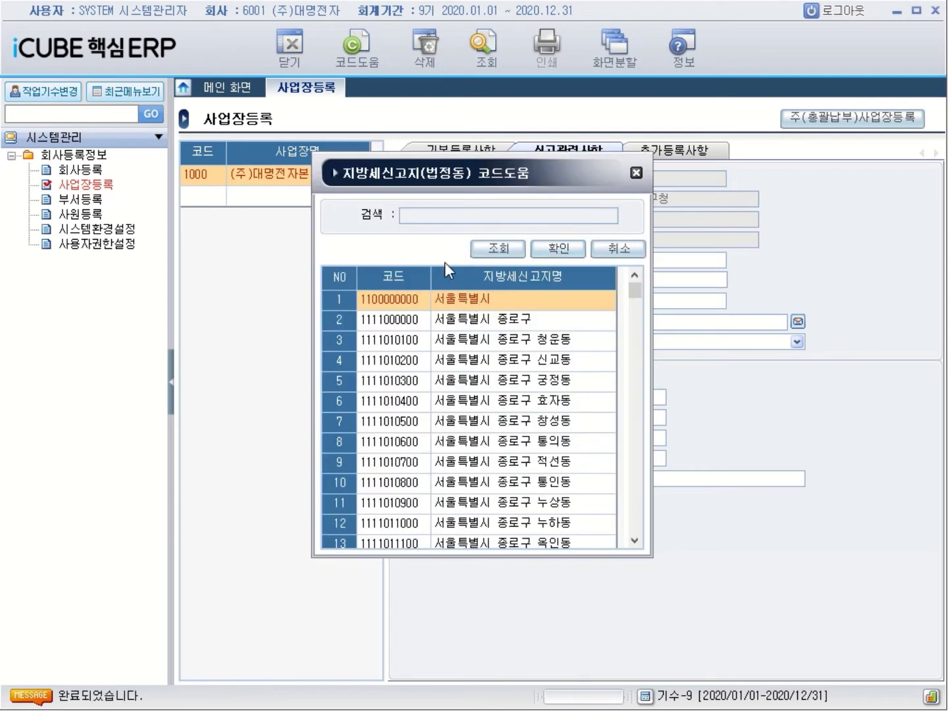
{"action": "type", "text": "역삼"}
{"action": "key", "text": "Return"}
{"action": "double_click", "coordinate": [514, 302]}
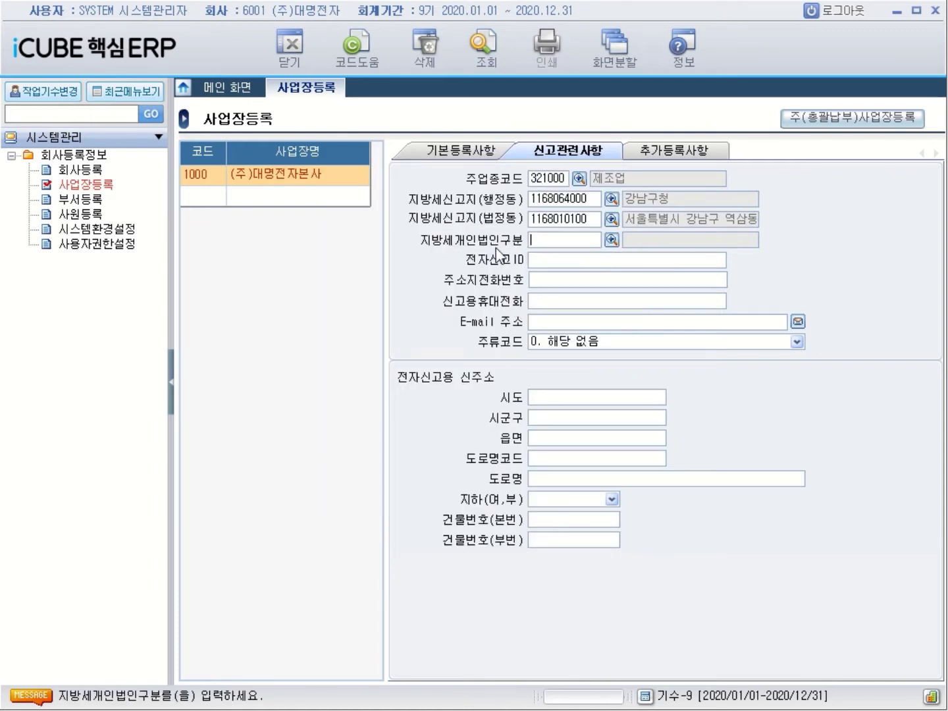
Set 지방세개인법인구분 to 22 주식회사00
{"action": "left_click", "coordinate": [611, 241]}
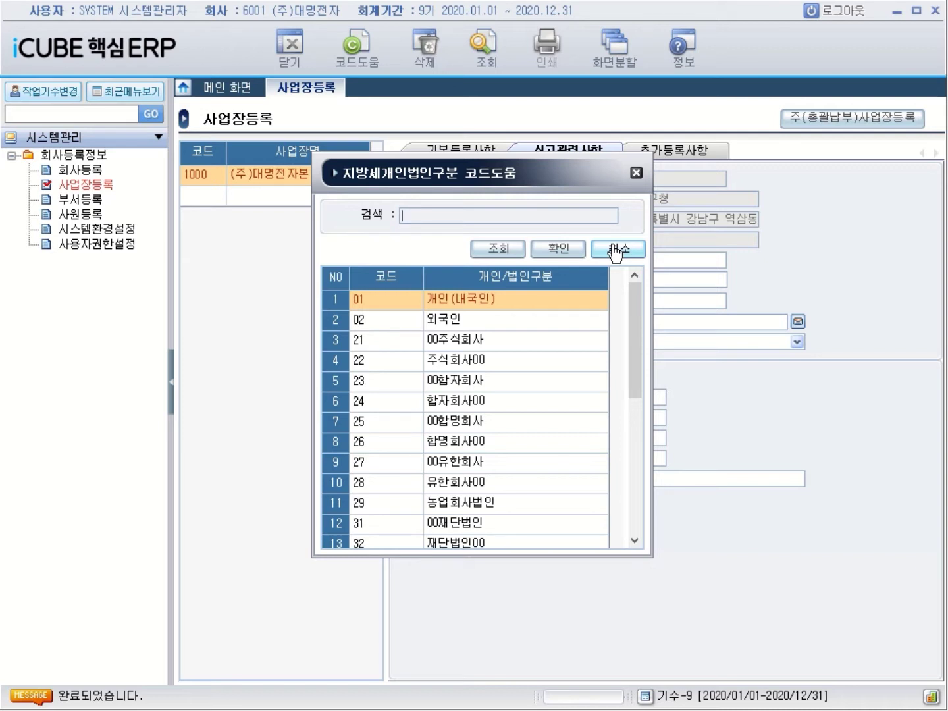
{"action": "left_click", "coordinate": [470, 364]}
{"action": "double_click", "coordinate": [471, 362]}
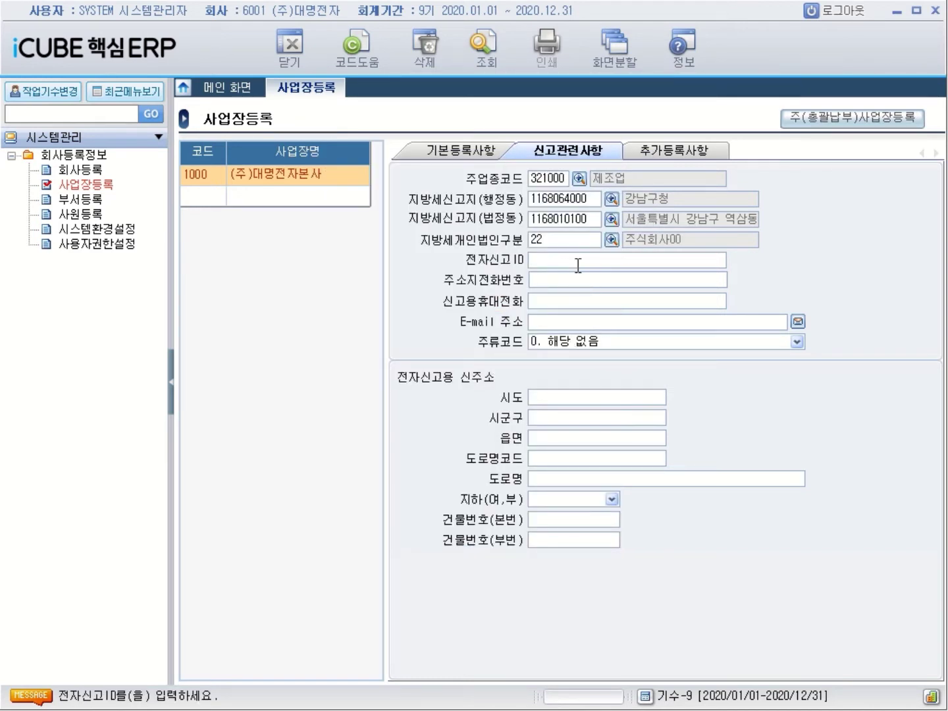
Enter the head office's 전자신고ID, then view 추가등록사항 and return to 기본등록사항
{"action": "type", "text": "1234567"}
{"action": "type", "text": "8"}
{"action": "key", "text": "Return"}
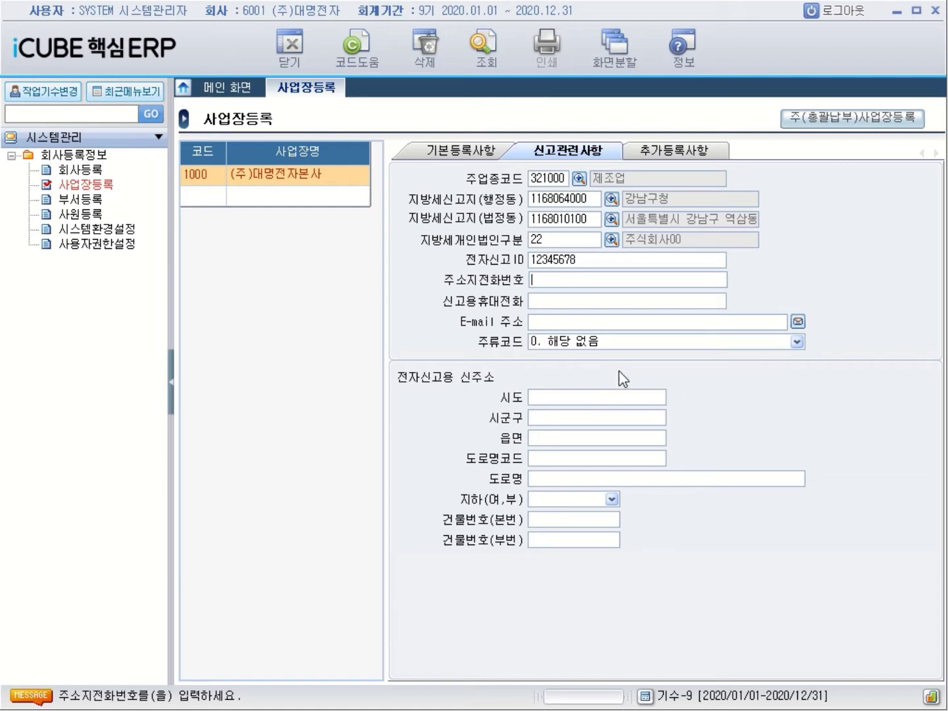
{"action": "left_click", "coordinate": [678, 158]}
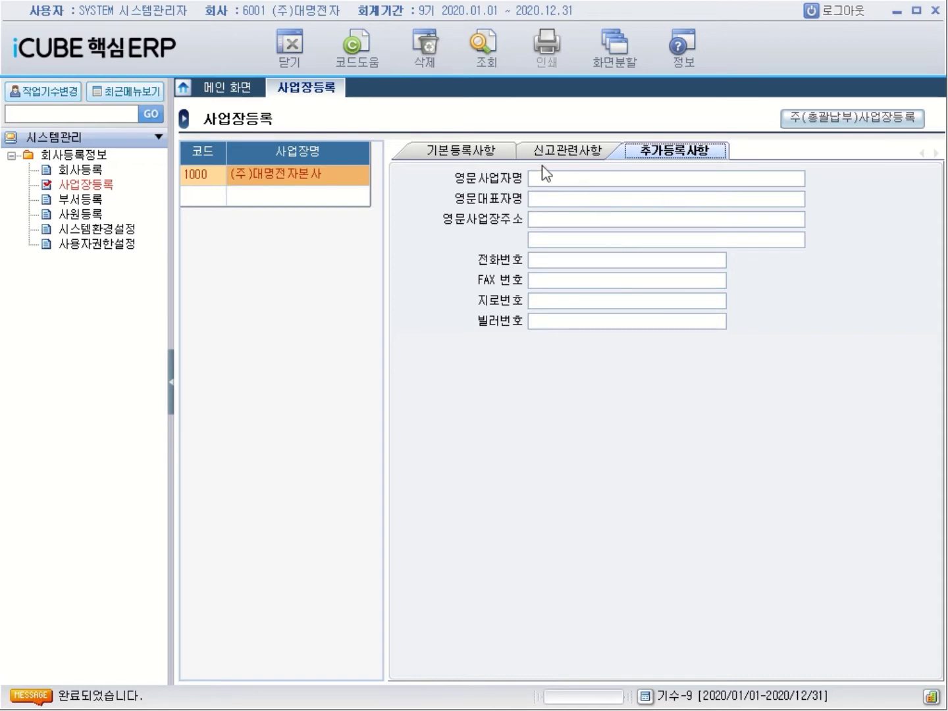
{"action": "left_click", "coordinate": [483, 156]}
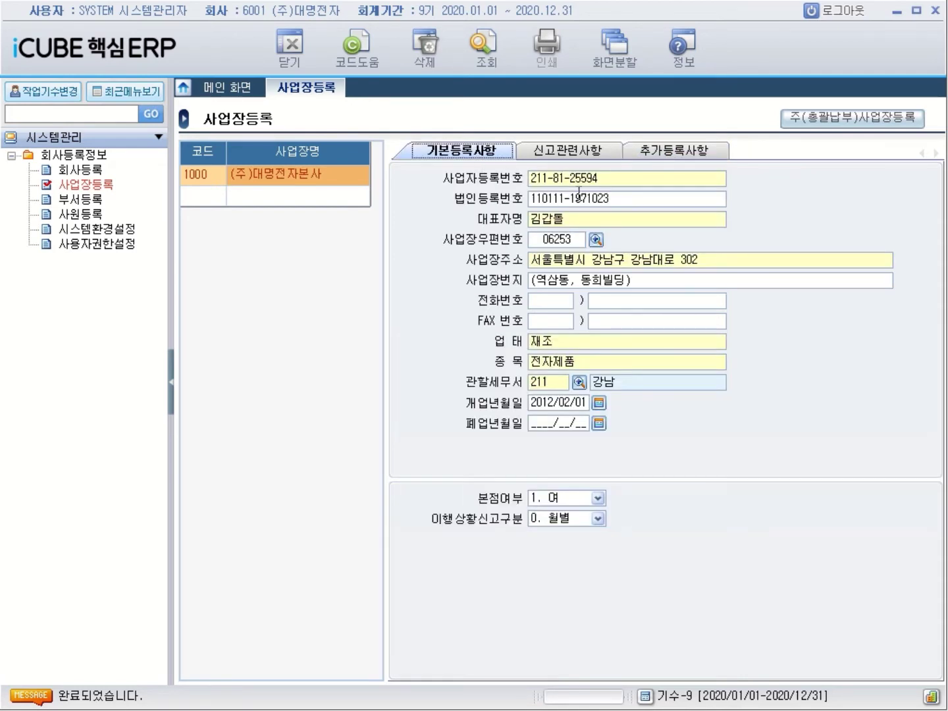
Add workplace 2000 named (주)대명전자 천안공장
{"action": "left_click", "coordinate": [200, 198]}
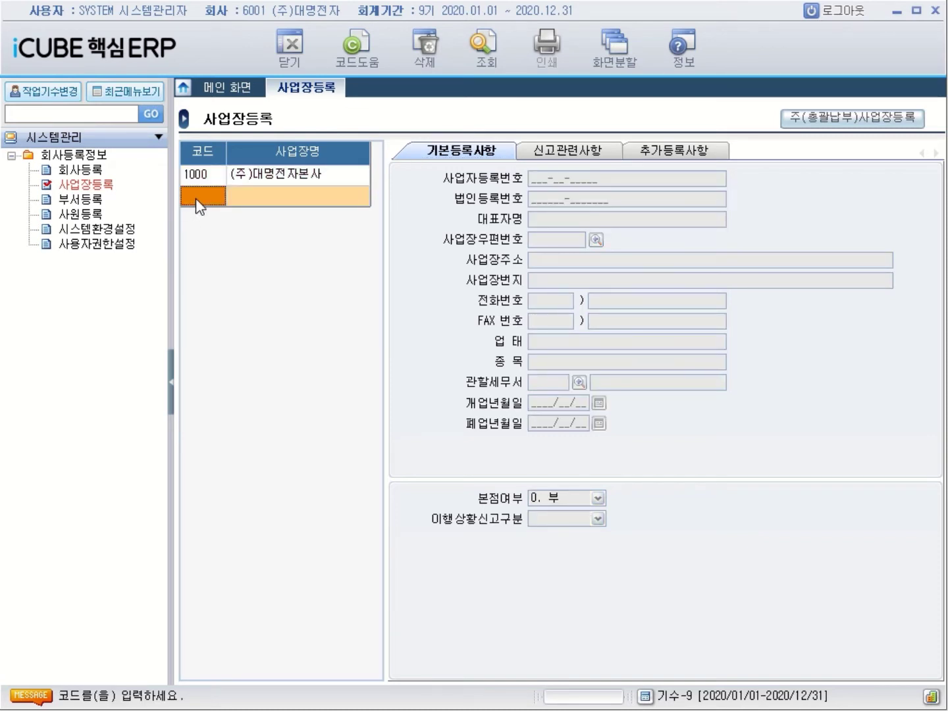
{"action": "type", "text": "2000"}
{"action": "key", "text": "Return"}
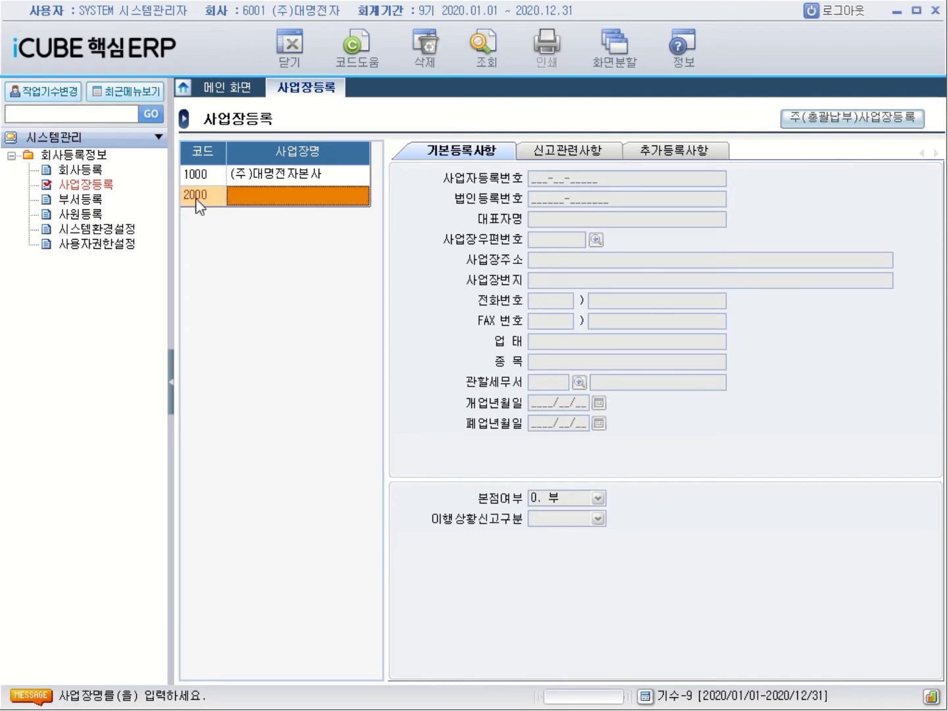
{"action": "type", "text": "("}
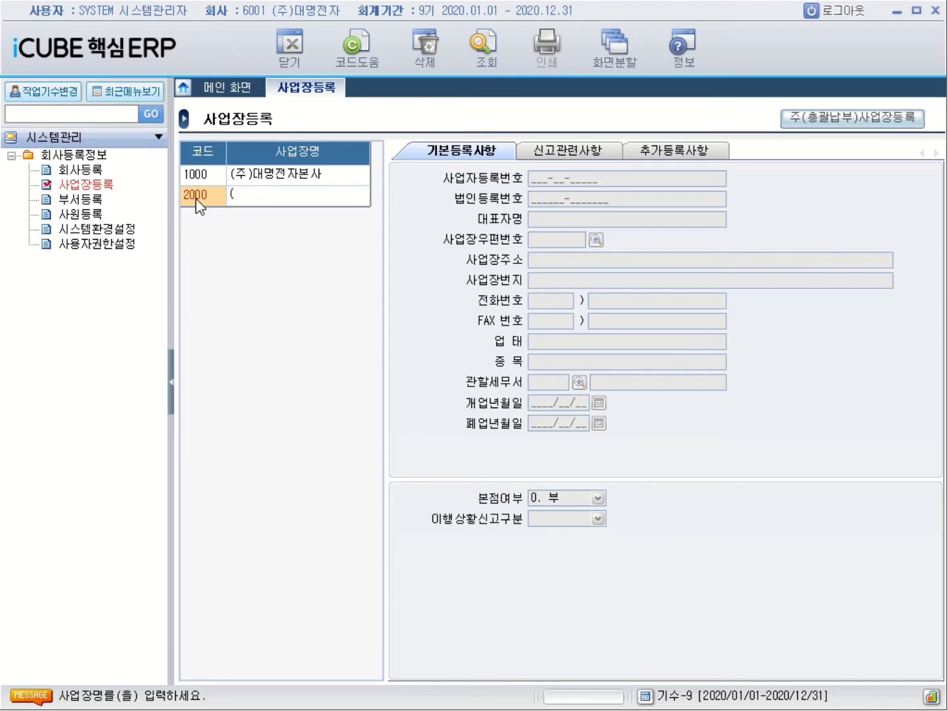
{"action": "type", "text": "ㅈㅜ)ㄷㅐㅁㅕㅇㅈㅓㄴㅈㅏ 천"}
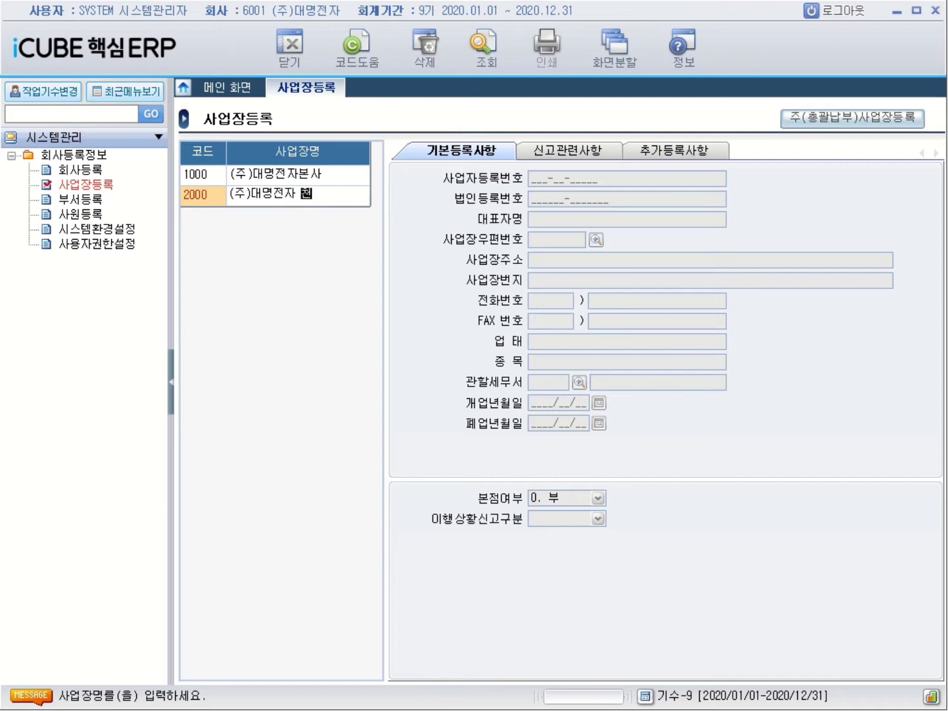
{"action": "type", "text": "마안법"}
{"action": "type", "text": "공장"}
{"action": "key", "text": "Return"}
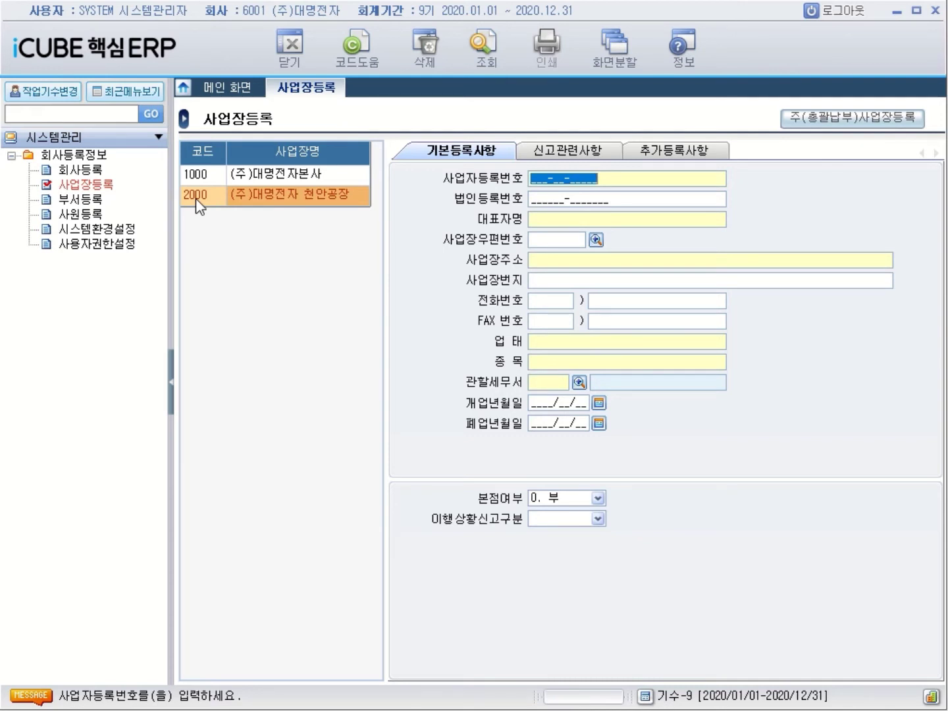
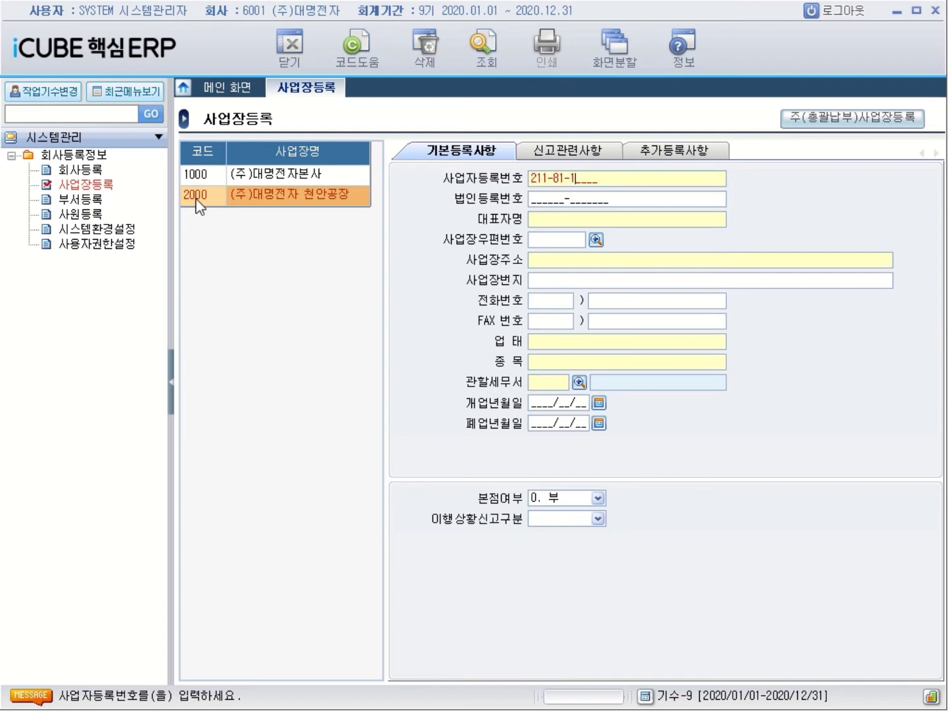
{"action": "key", "text": "Return"}
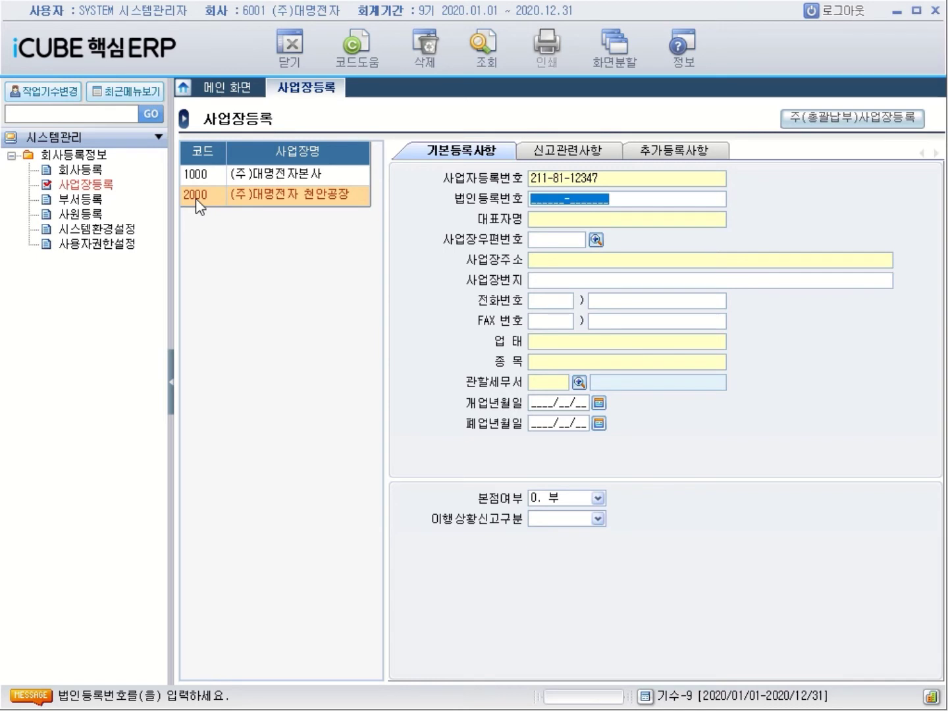
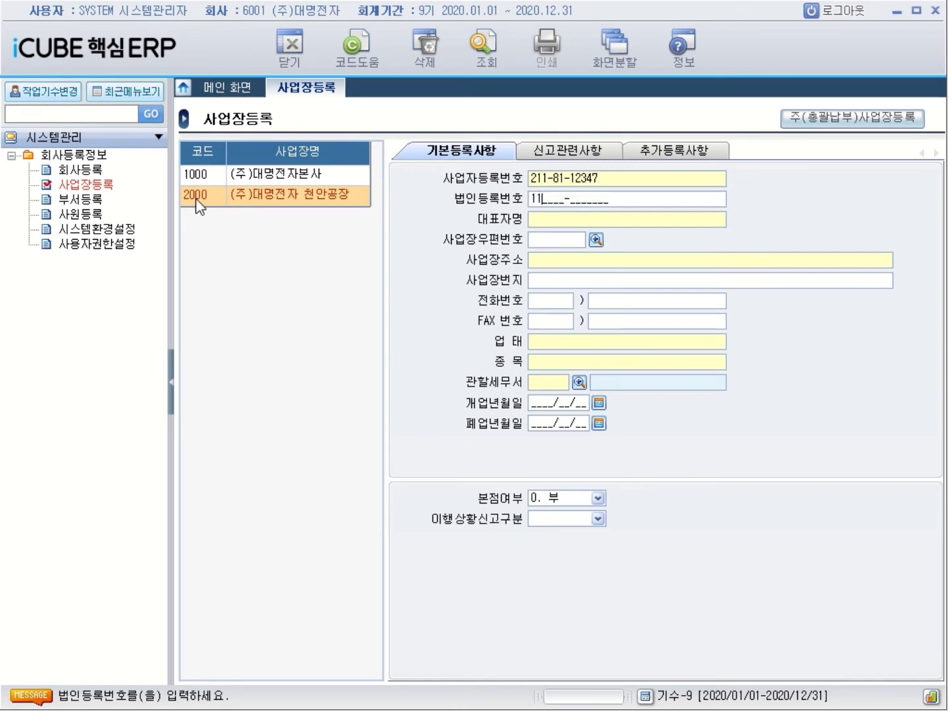
{"action": "key", "text": "Return"}
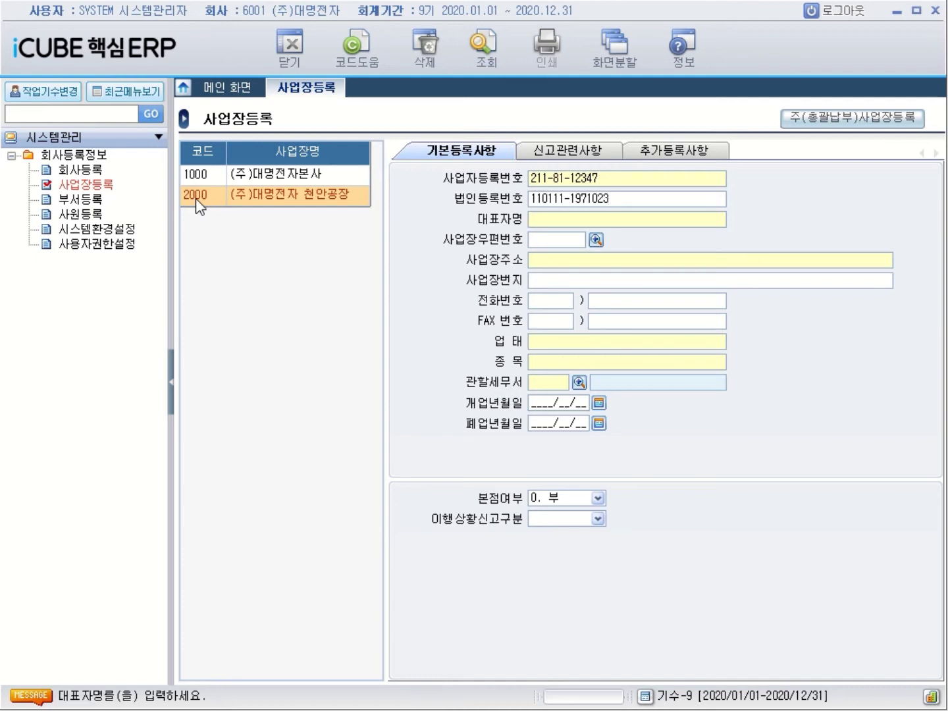
{"action": "key", "text": "Return"}
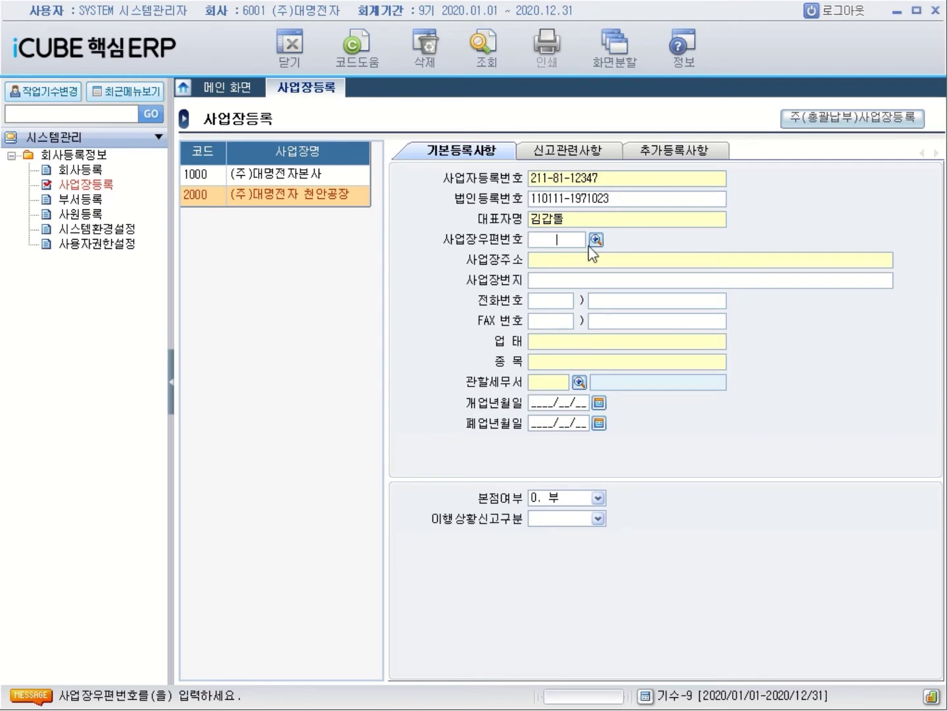
{"action": "left_click", "coordinate": [596, 240]}
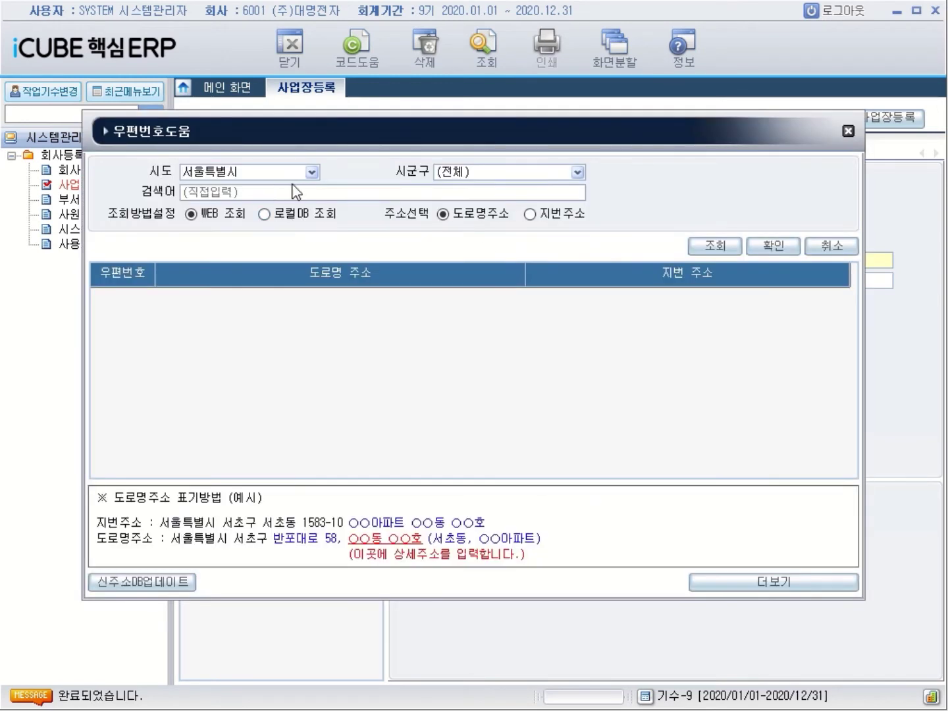
{"action": "left_click", "coordinate": [312, 172]}
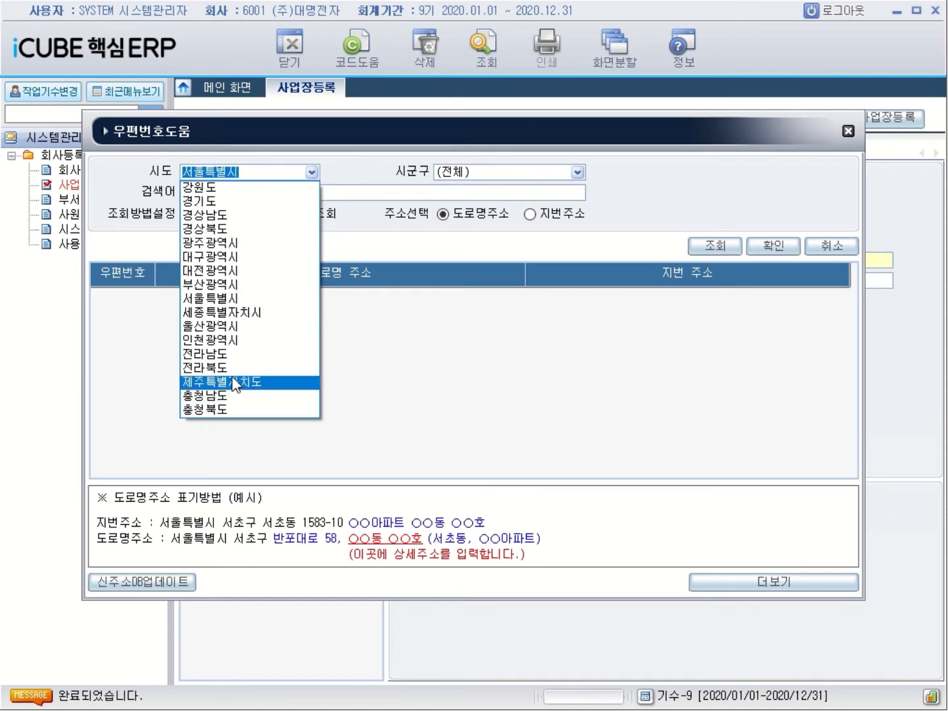
{"action": "left_click", "coordinate": [239, 397]}
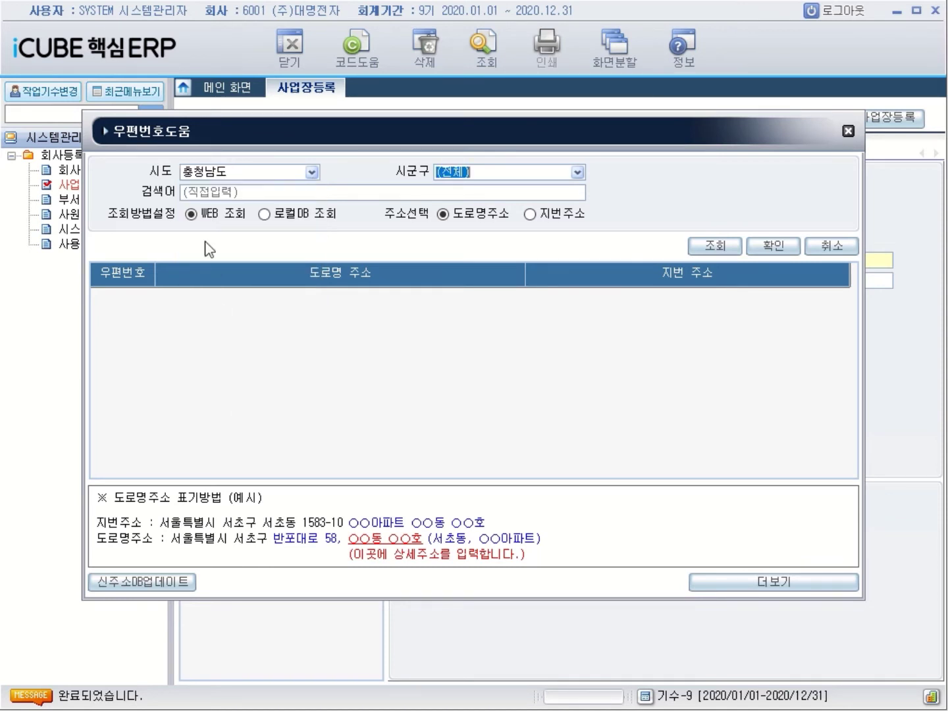
{"action": "left_click", "coordinate": [202, 194]}
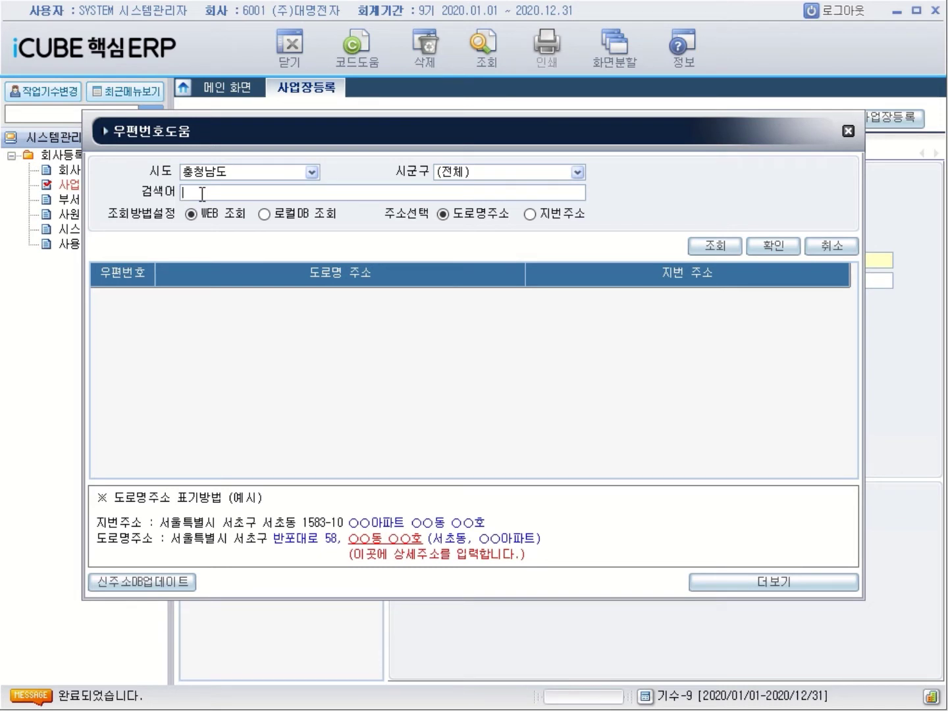
{"action": "type", "text": "천ㅇ"}
{"action": "type", "text": "ㅏㄴㅅㅣ"}
{"action": "type", "text": "ㅏㅇㄷ"}
{"action": "type", "text": " 50"}
{"action": "key", "text": "Return"}
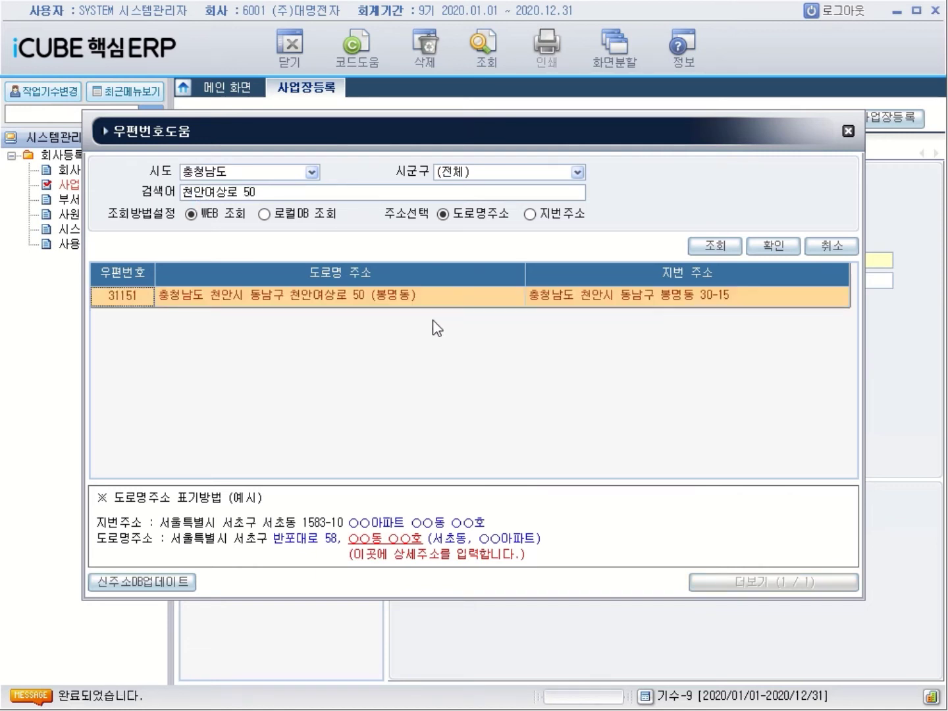
{"action": "left_click", "coordinate": [771, 246]}
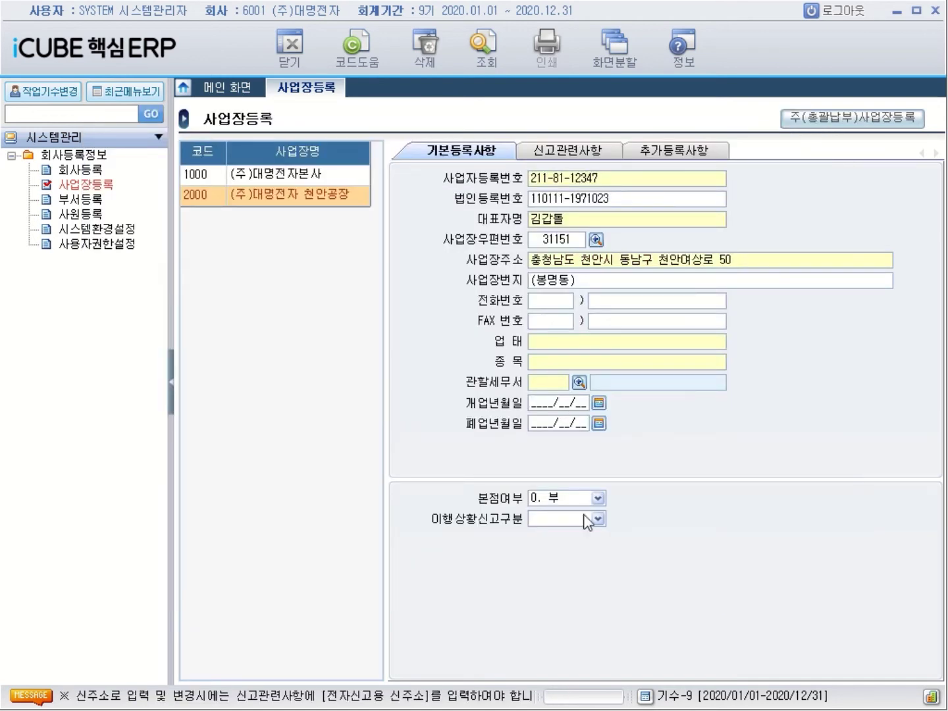
Set 업태 to 제조 and 종목 to 전자제품 for workplace 2000
{"action": "left_click", "coordinate": [551, 340]}
{"action": "type", "text": "제조"}
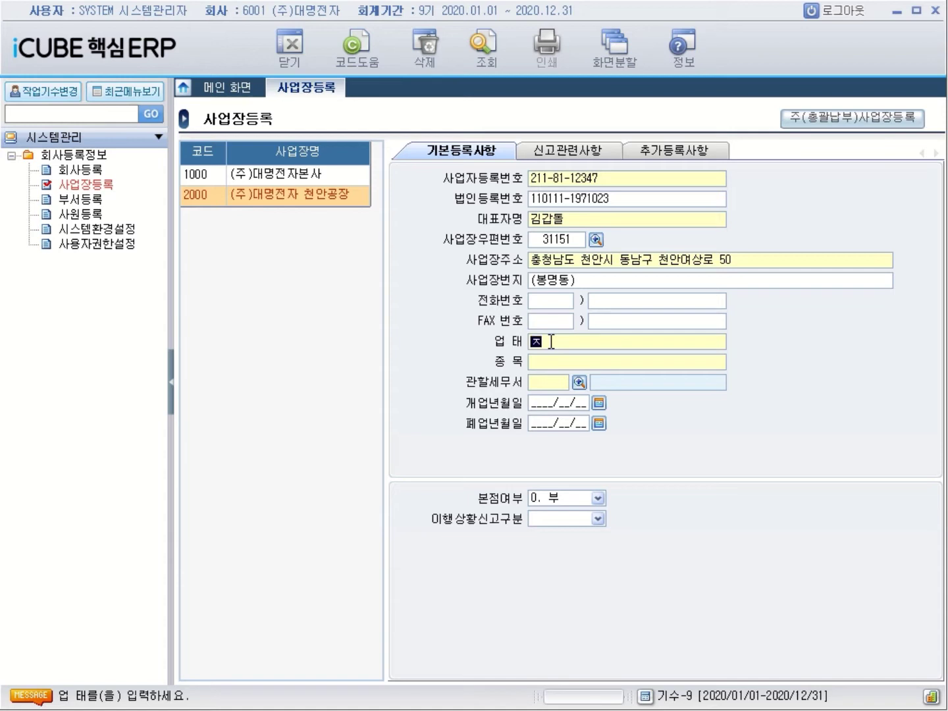
{"action": "key", "text": "Return"}
{"action": "type", "text": "전자"}
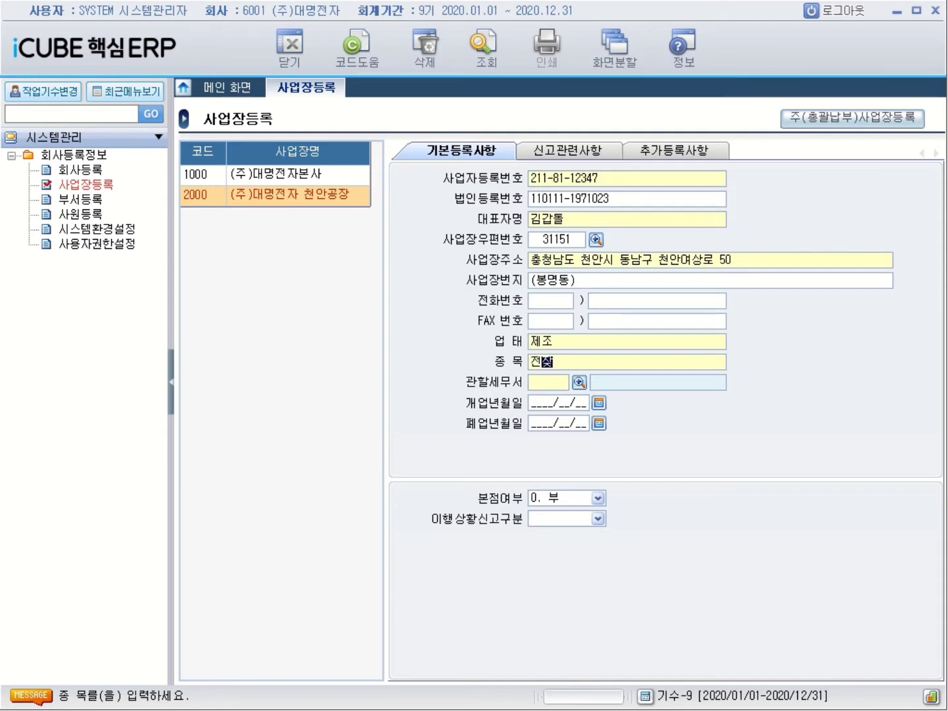
{"action": "type", "text": "제품"}
{"action": "key", "text": "Return"}
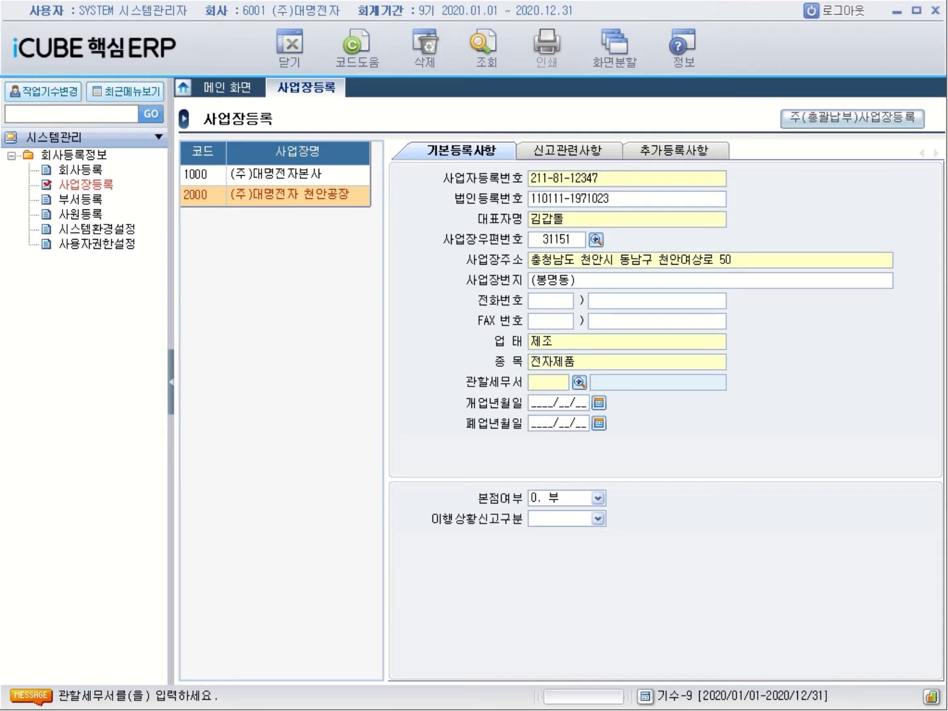
Search tax offices for 천안 and assign 312 천안 as 관할세무서
{"action": "left_click", "coordinate": [579, 382]}
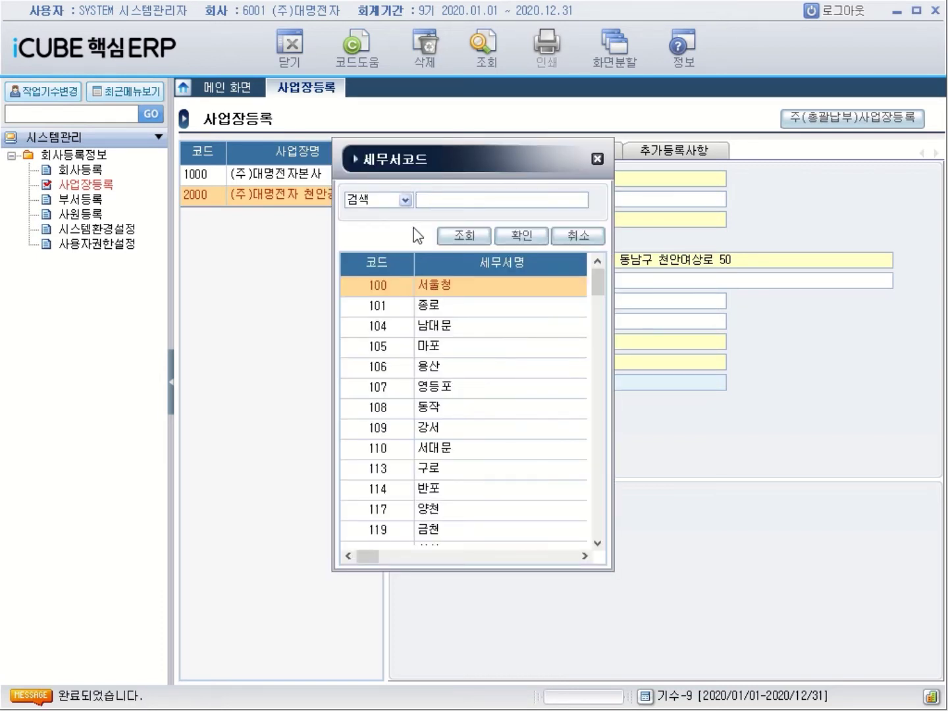
{"action": "type", "text": "ㅊ"}
{"action": "type", "text": "안"}
{"action": "key", "text": "Return"}
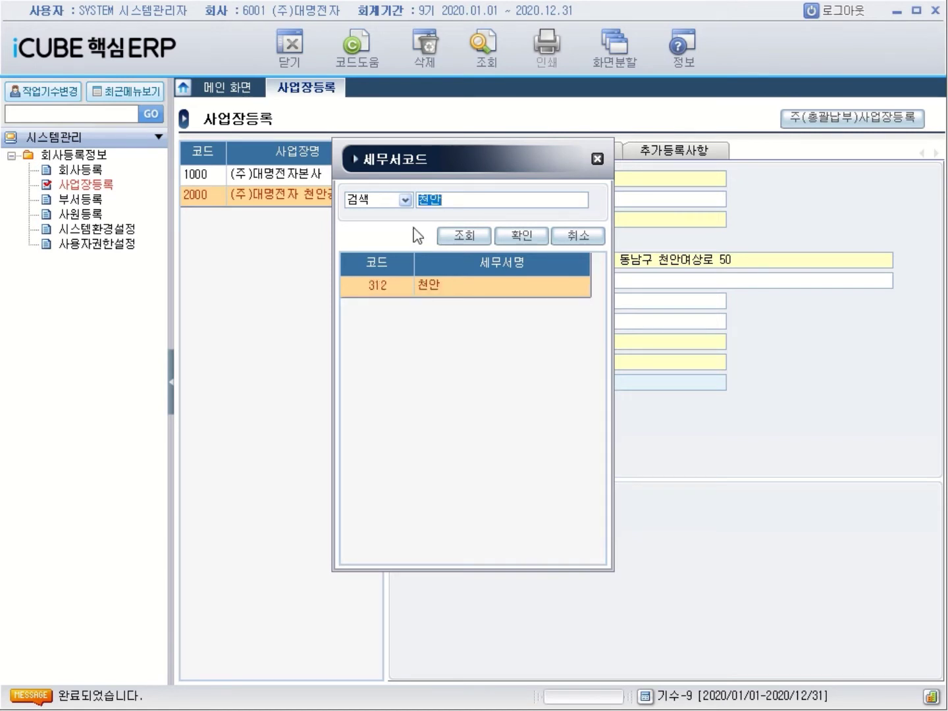
{"action": "key", "text": "Return"}
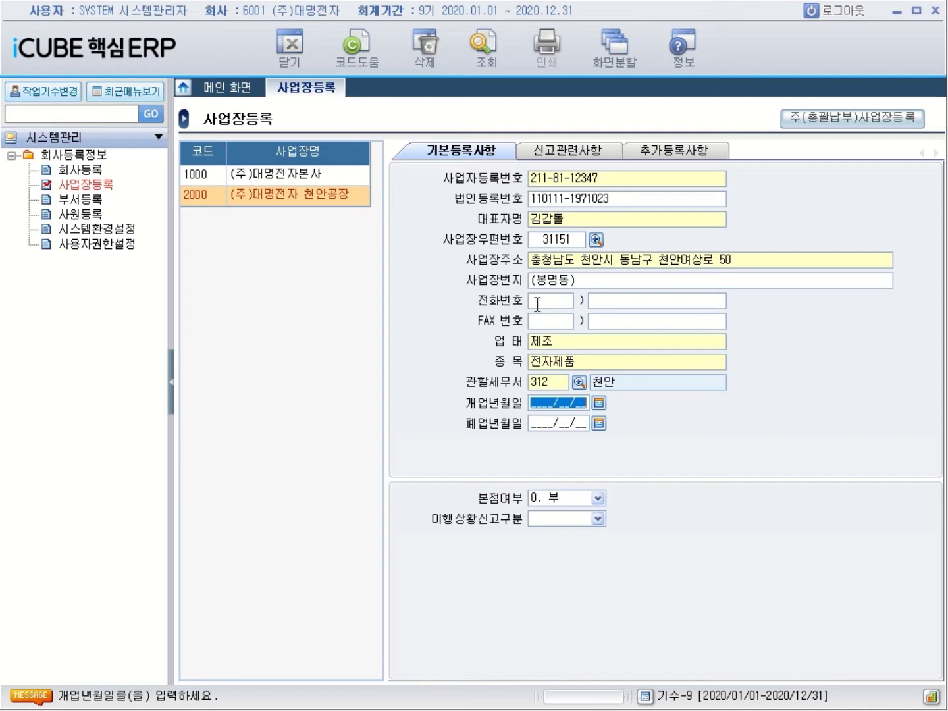
Give workplace 2000 opening date 2012/02/01 and 0. 월별 reporting, then view its 신고관련사항
{"action": "type", "text": "2012/02/"}
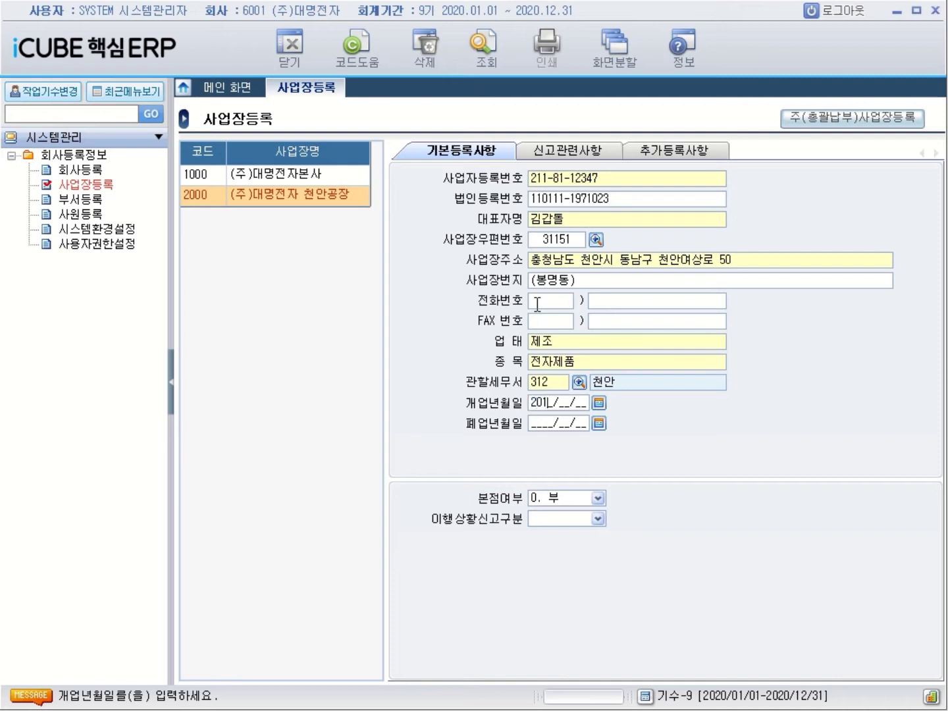
{"action": "type", "text": "01"}
{"action": "key", "text": "Return"}
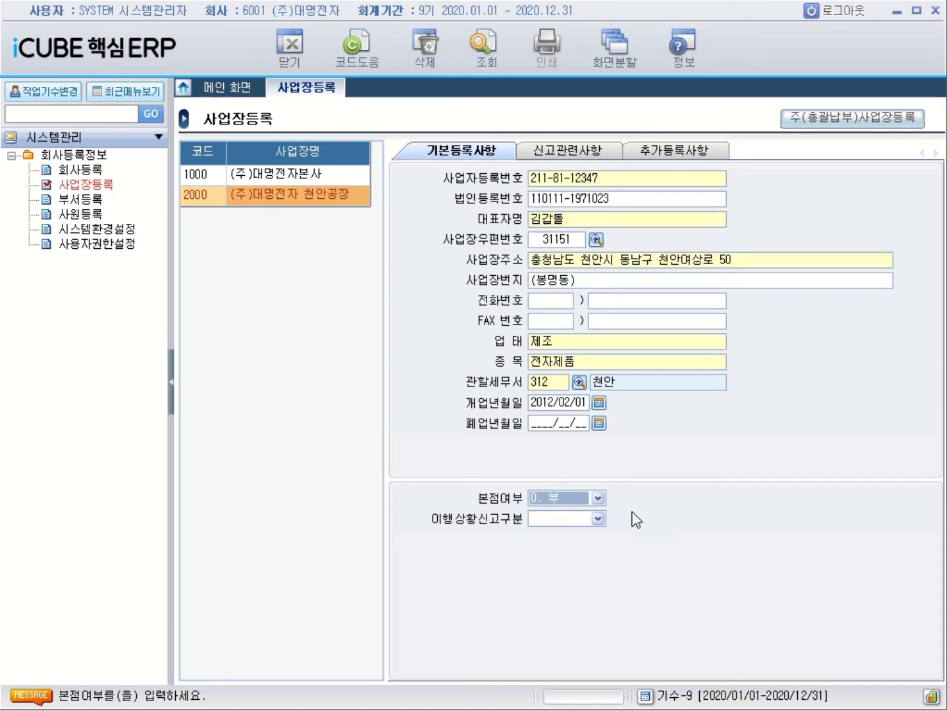
{"action": "left_click", "coordinate": [596, 520]}
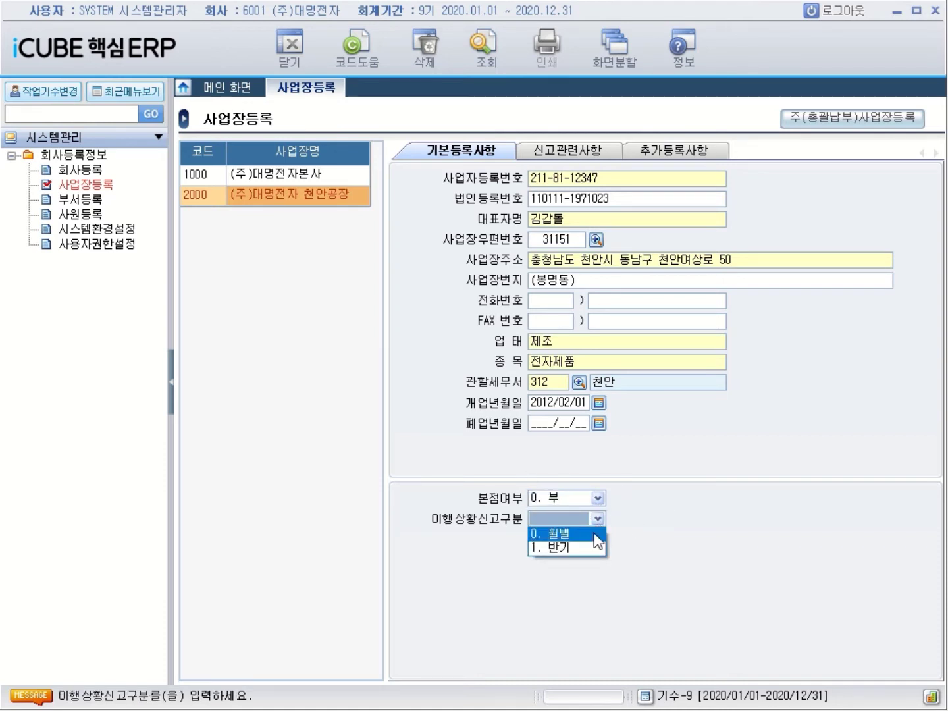
{"action": "left_click", "coordinate": [580, 535]}
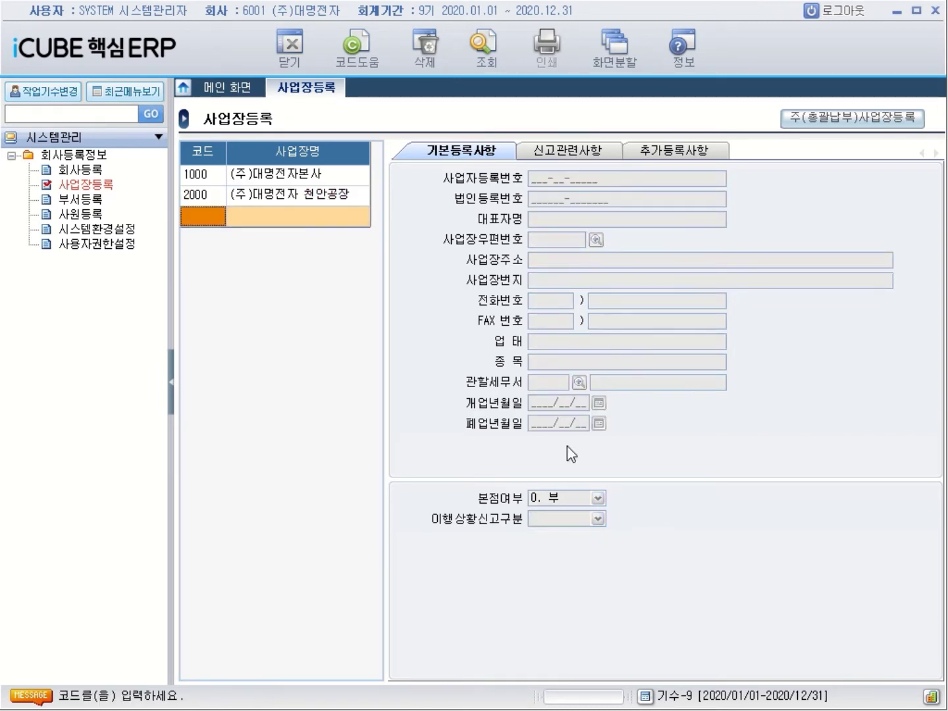
{"action": "left_click", "coordinate": [212, 197]}
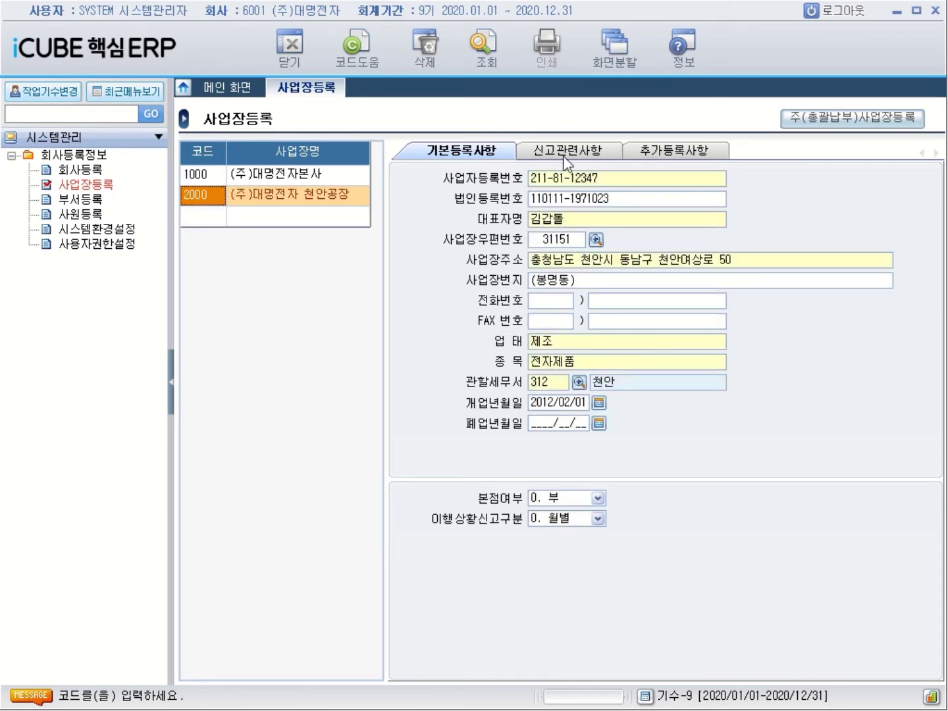
{"action": "left_click", "coordinate": [565, 157]}
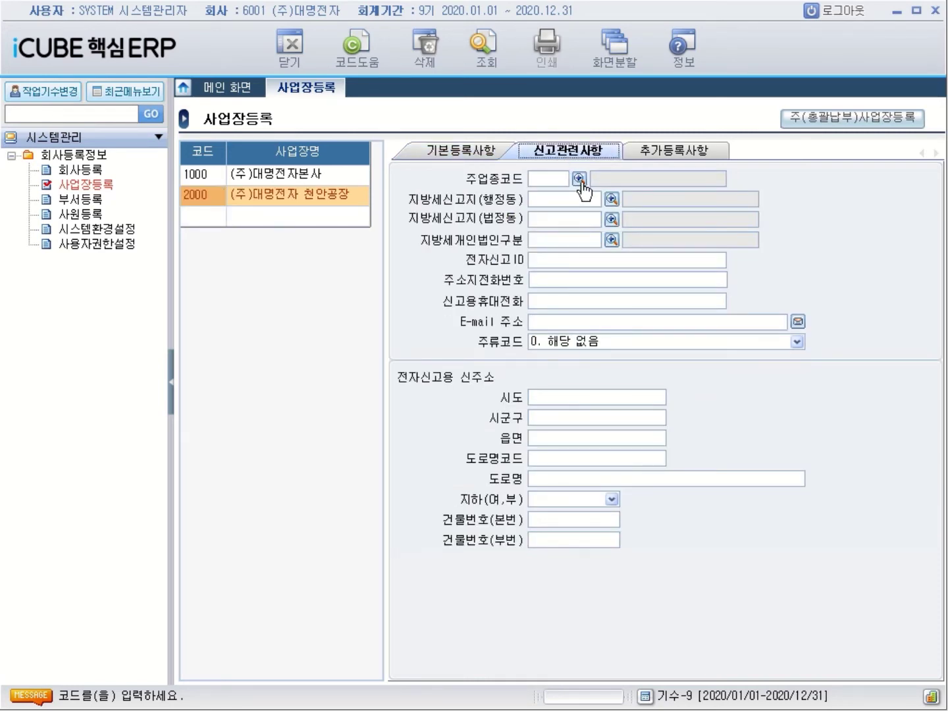
Set the main industry code to 321000 제조업 by searching 전자
{"action": "left_click", "coordinate": [579, 179]}
{"action": "left_click_drag", "start_coordinate": [582, 184], "coordinate": [667, 263]}
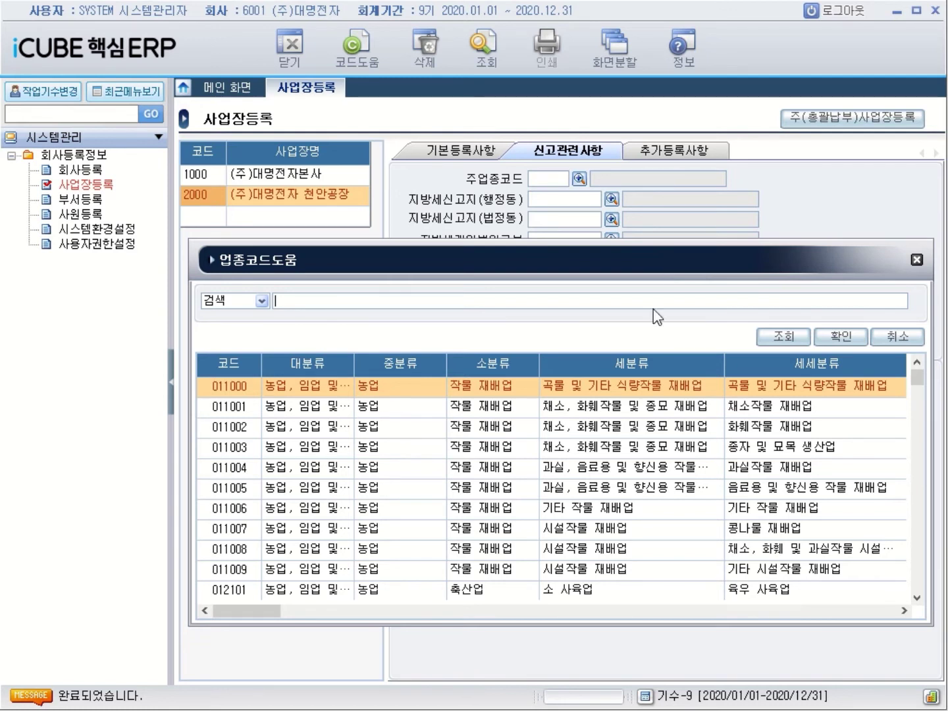
{"action": "left_click", "coordinate": [262, 301]}
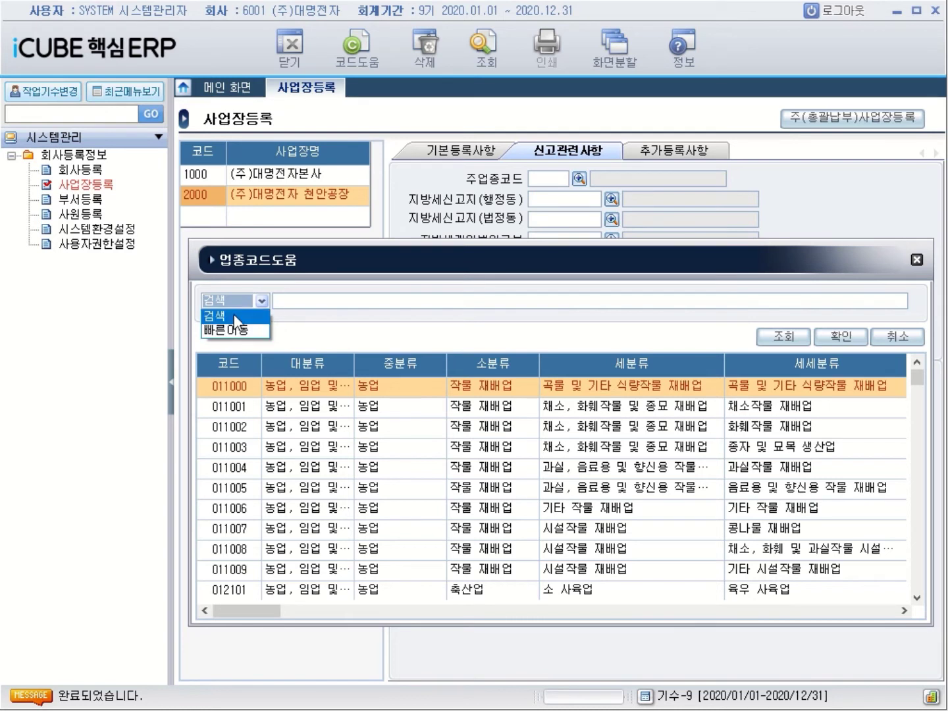
{"action": "left_click", "coordinate": [294, 303]}
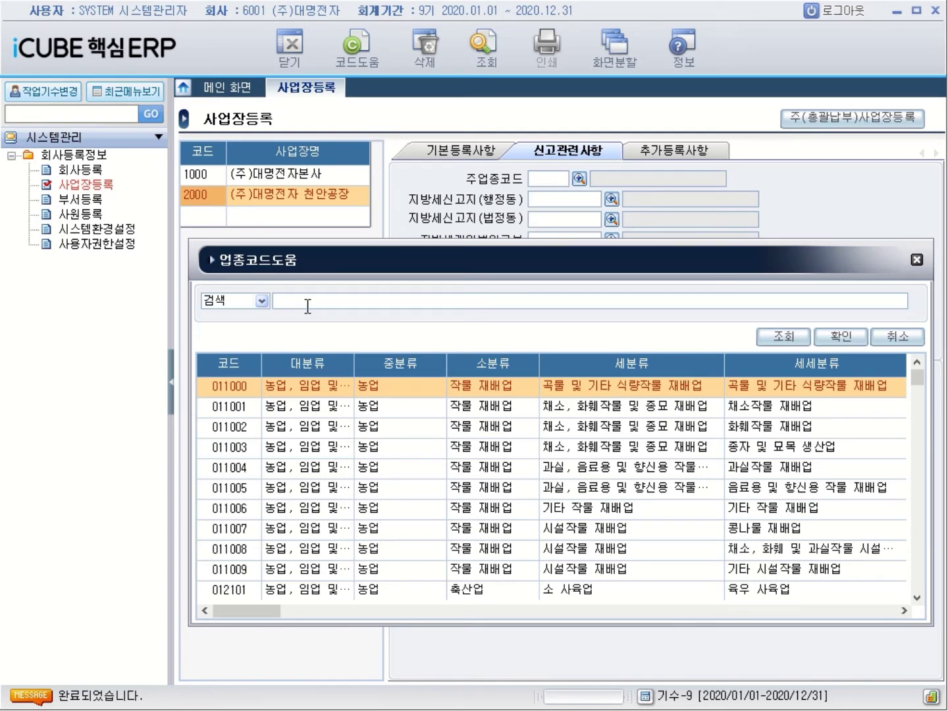
{"action": "type", "text": "저ㄴ자"}
{"action": "key", "text": "Return"}
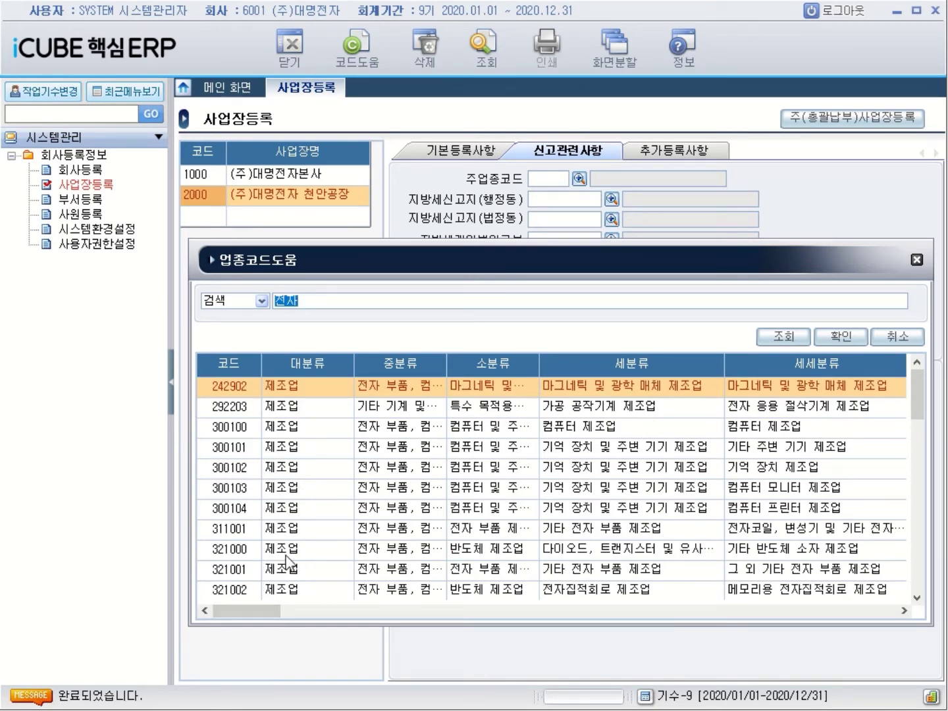
{"action": "double_click", "coordinate": [287, 556]}
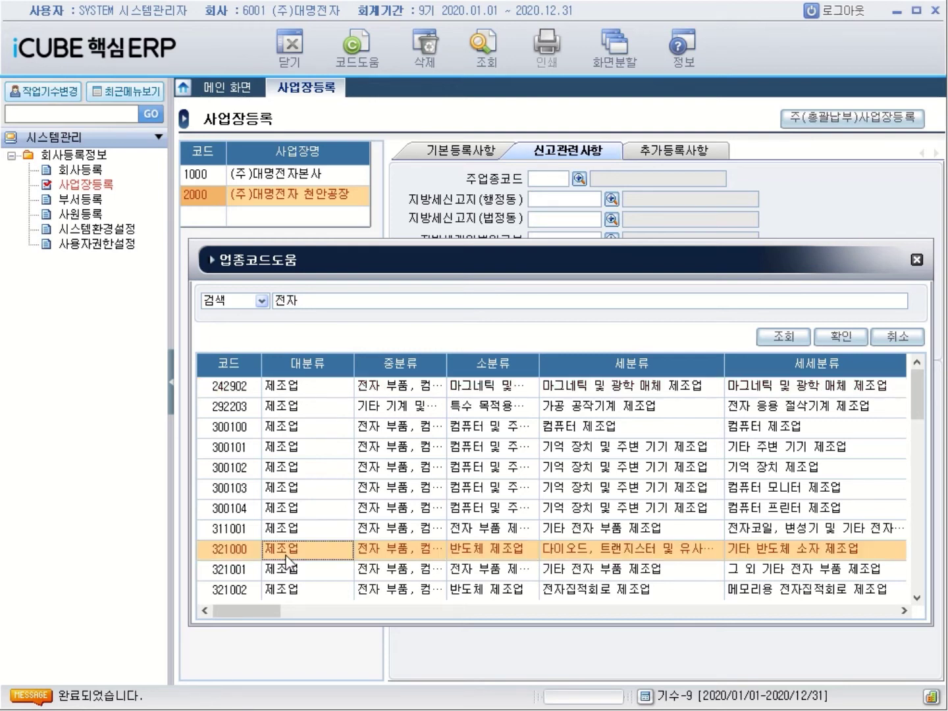
{"action": "left_click", "coordinate": [611, 199]}
{"action": "left_click", "coordinate": [431, 213]}
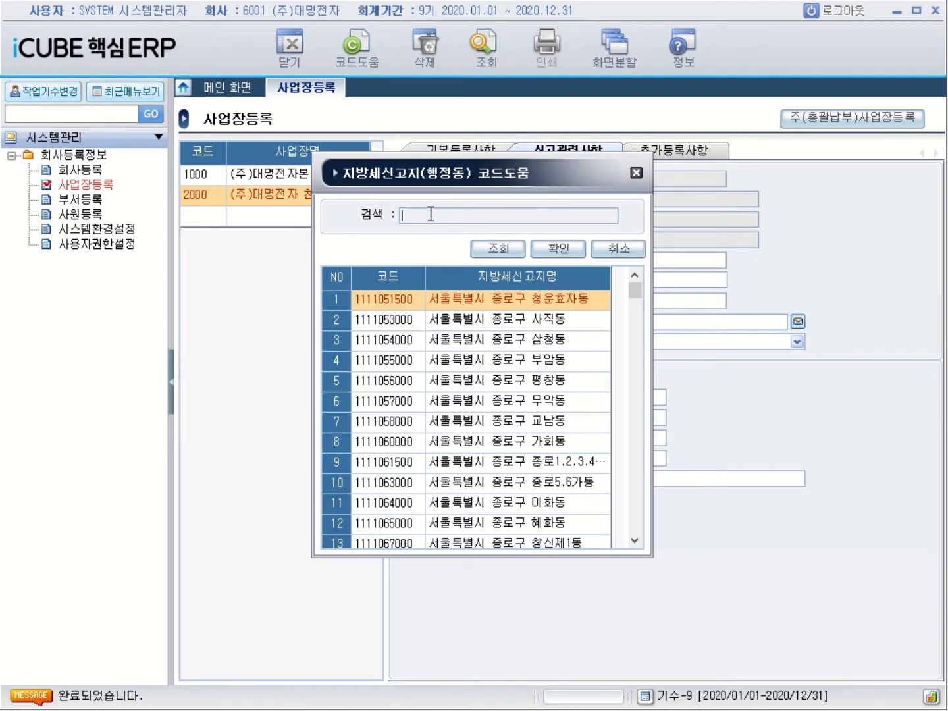
{"action": "type", "text": "보령"}
{"action": "key", "text": "Return"}
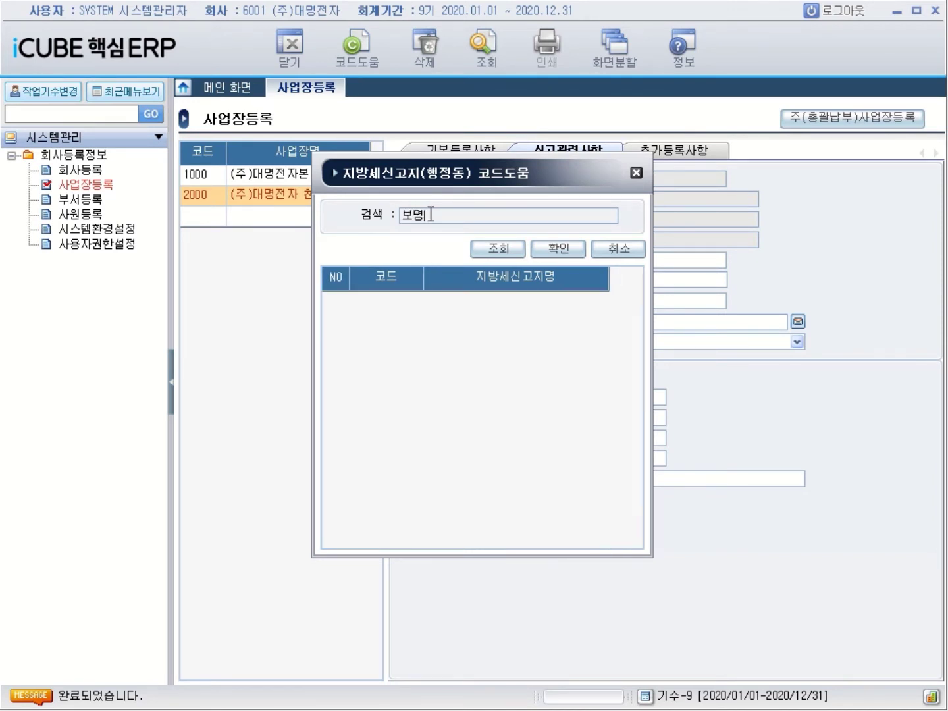
{"action": "key", "text": "BackSpace"}
{"action": "key", "text": "BackSpace"}
{"action": "type", "text": "보"}
{"action": "type", "text": "봉명"}
{"action": "key", "text": "Return"}
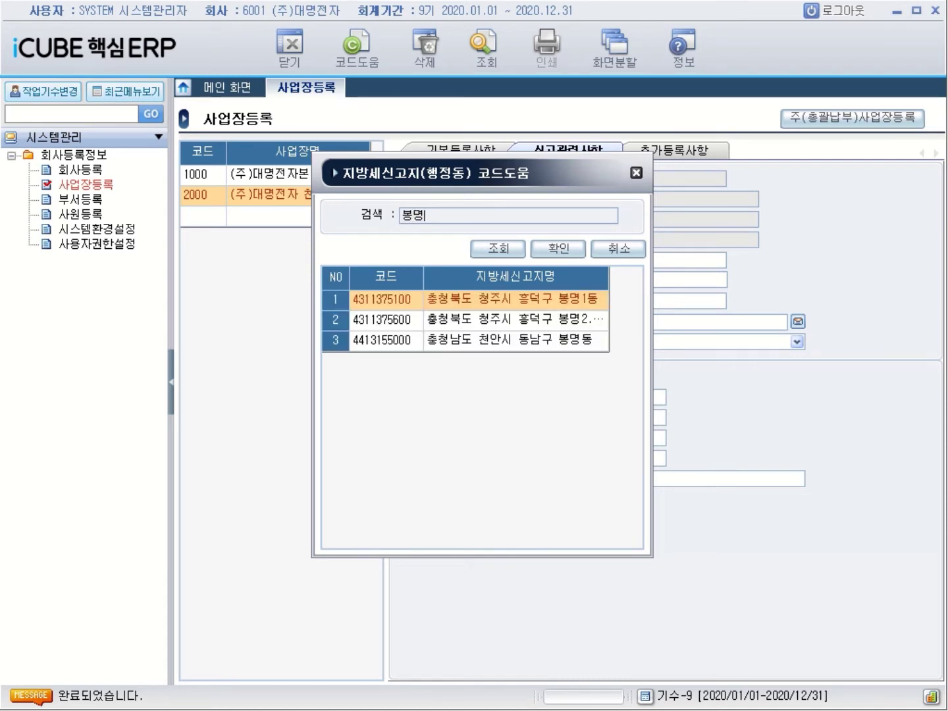
{"action": "left_click", "coordinate": [566, 346]}
{"action": "double_click", "coordinate": [567, 345]}
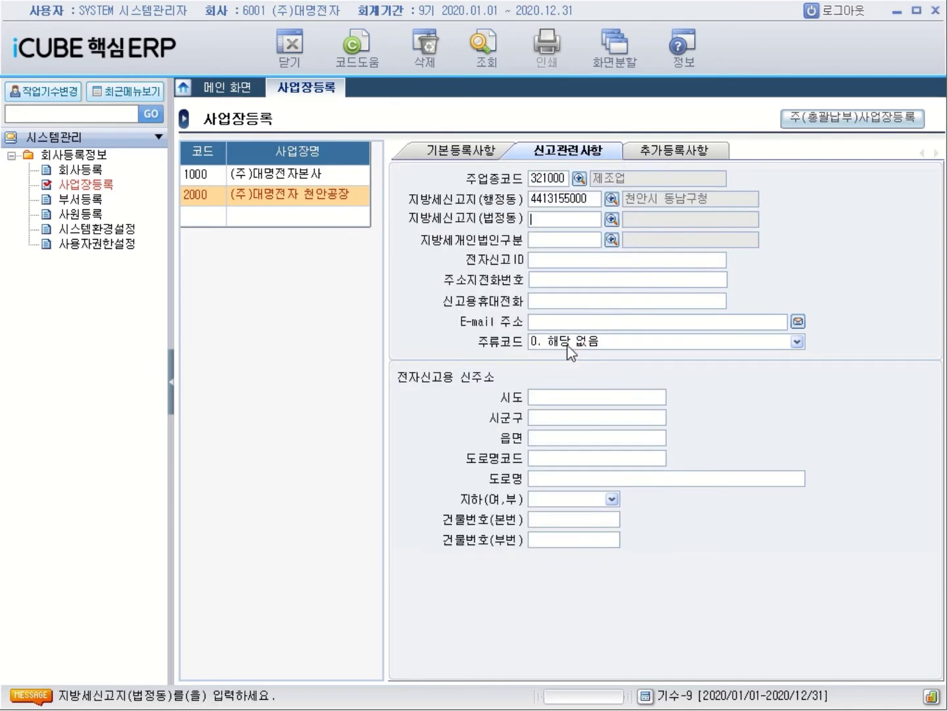
{"action": "left_click", "coordinate": [612, 219]}
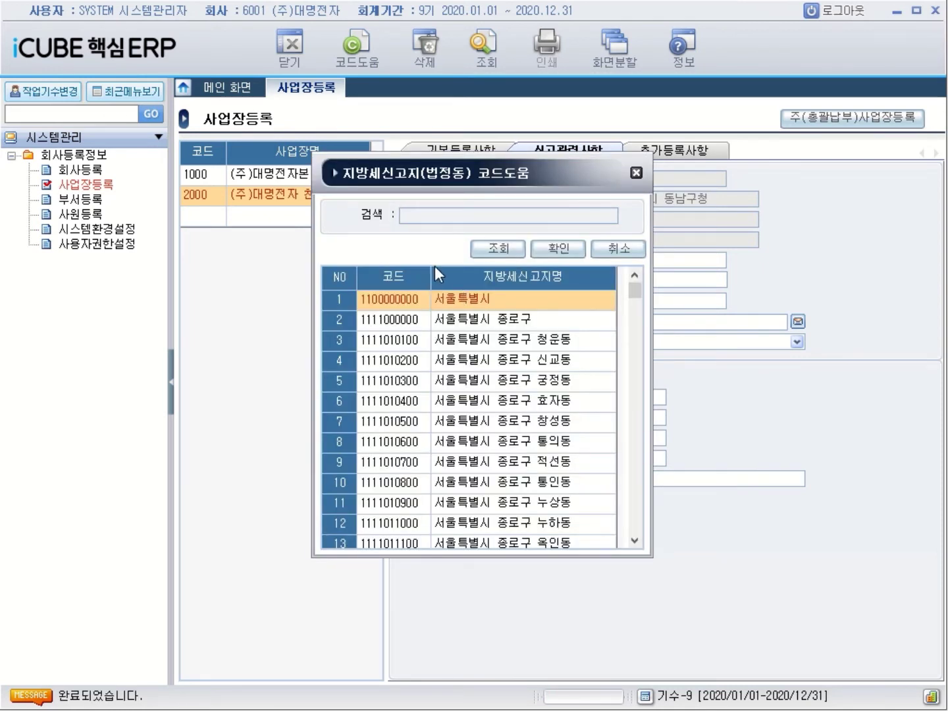
{"action": "type", "text": "봉ㅁㅕㅇ"}
{"action": "key", "text": "Return"}
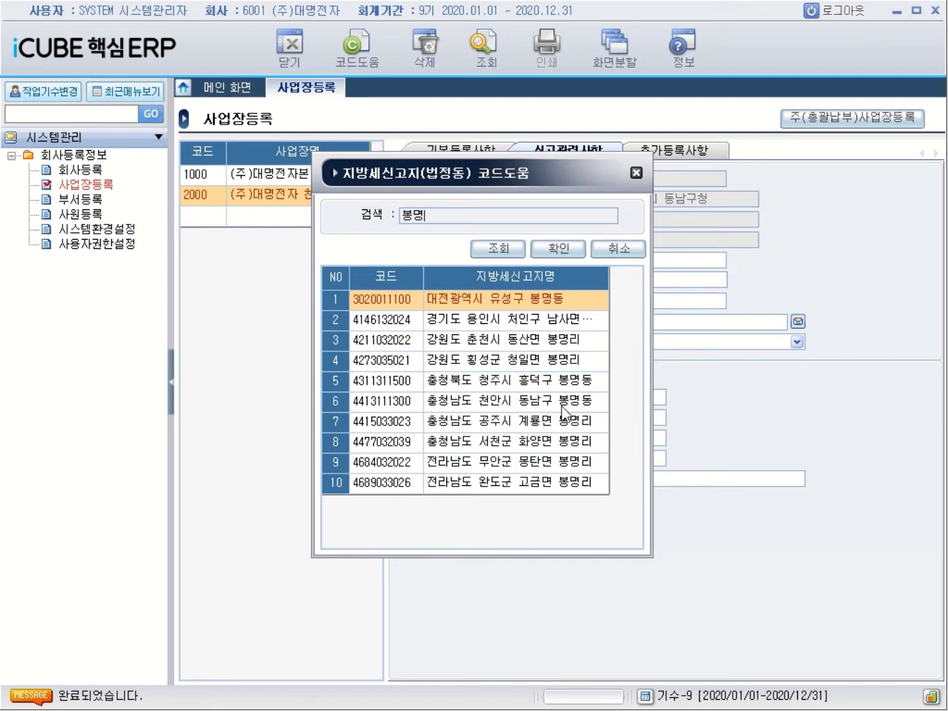
{"action": "left_click", "coordinate": [562, 406]}
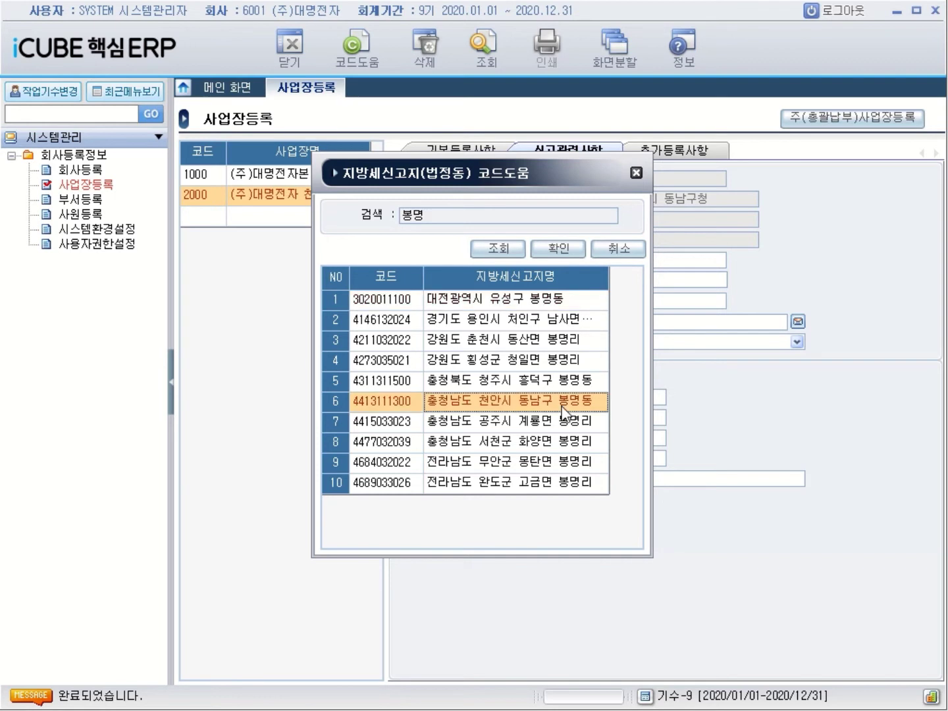
{"action": "double_click", "coordinate": [562, 407]}
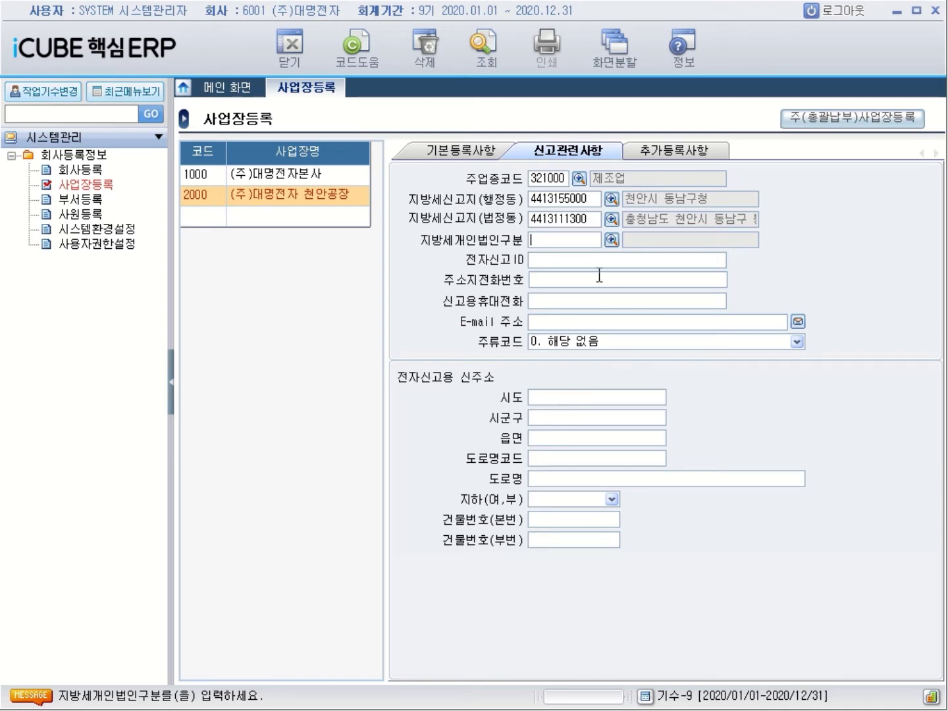
Set 개인법인구분 to 22 주식회사00 and enter the electronic filing ID
{"action": "left_click", "coordinate": [612, 241]}
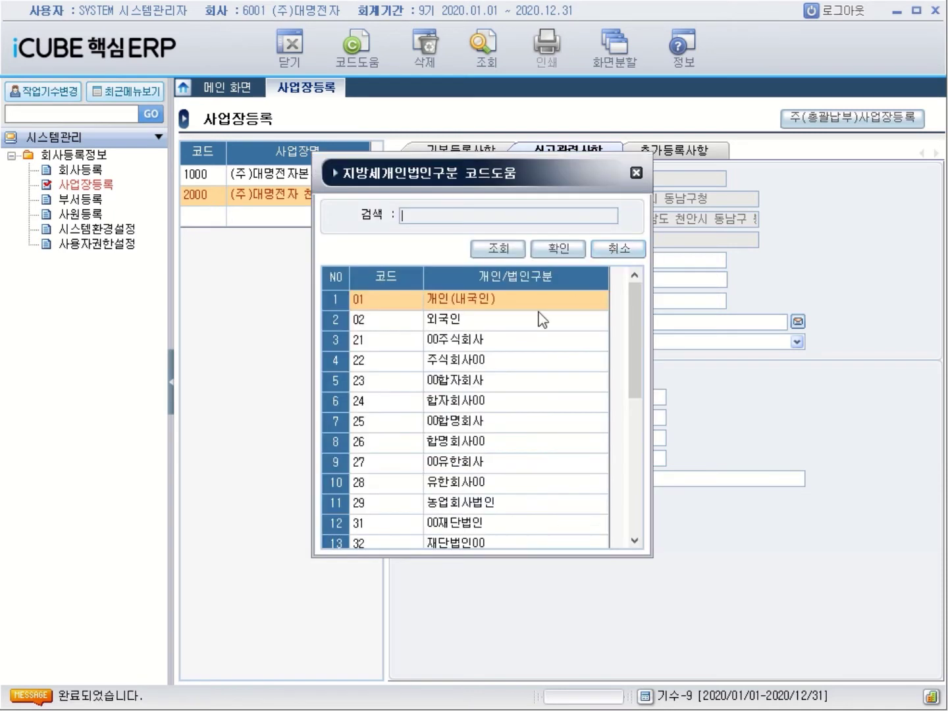
{"action": "left_click", "coordinate": [473, 364]}
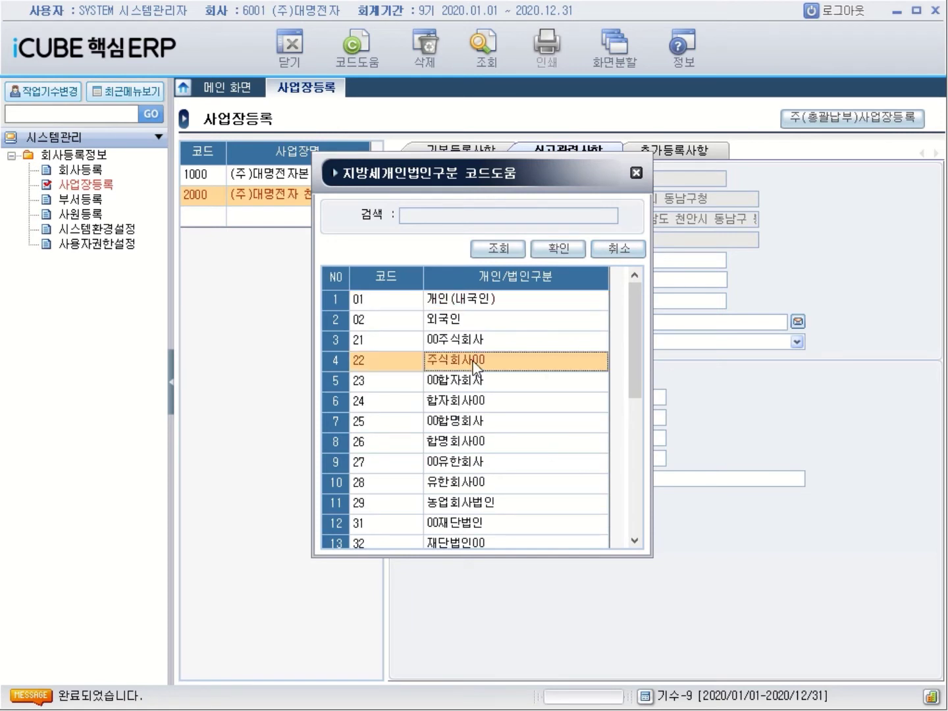
{"action": "double_click", "coordinate": [473, 362]}
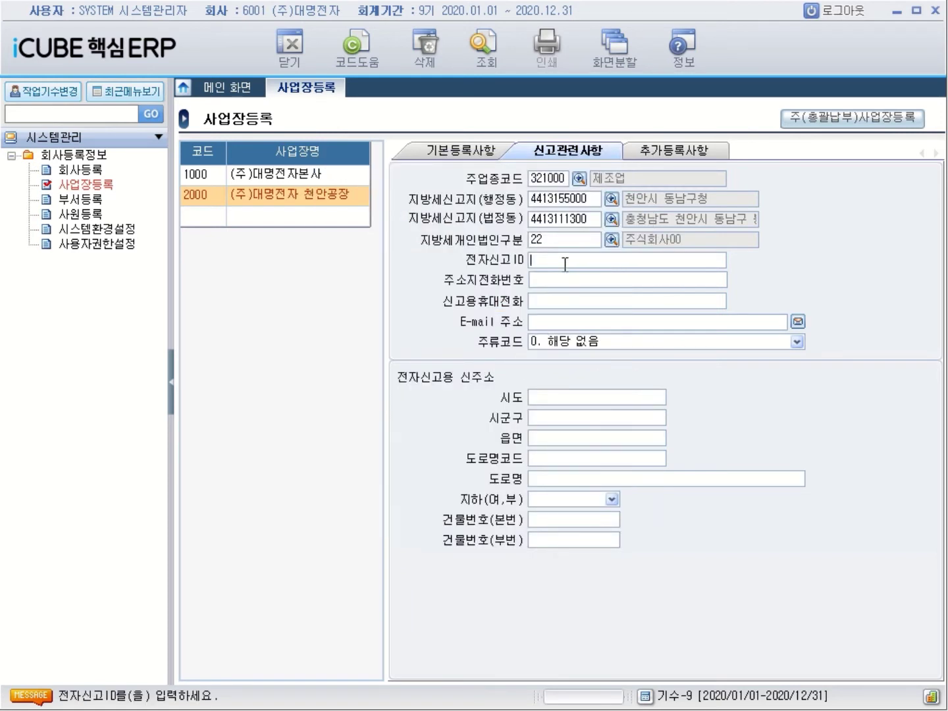
{"action": "type", "text": "12345678"}
{"action": "key", "text": "Return"}
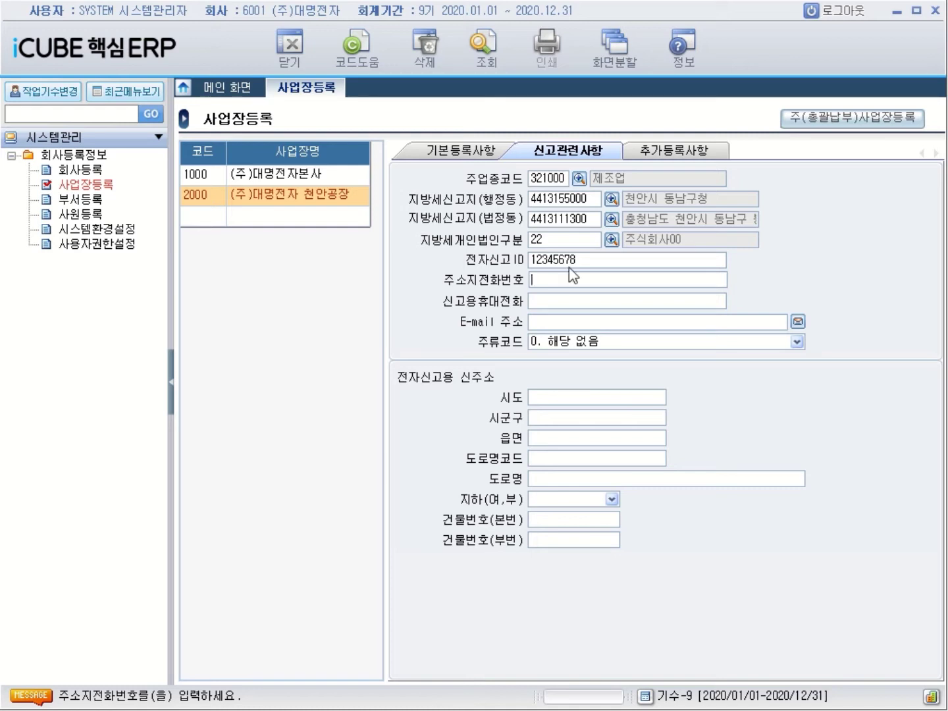
Add an empty workplace row below site 2000, then bring up 주(총괄납부)사업장 등록
{"action": "left_click", "coordinate": [210, 217]}
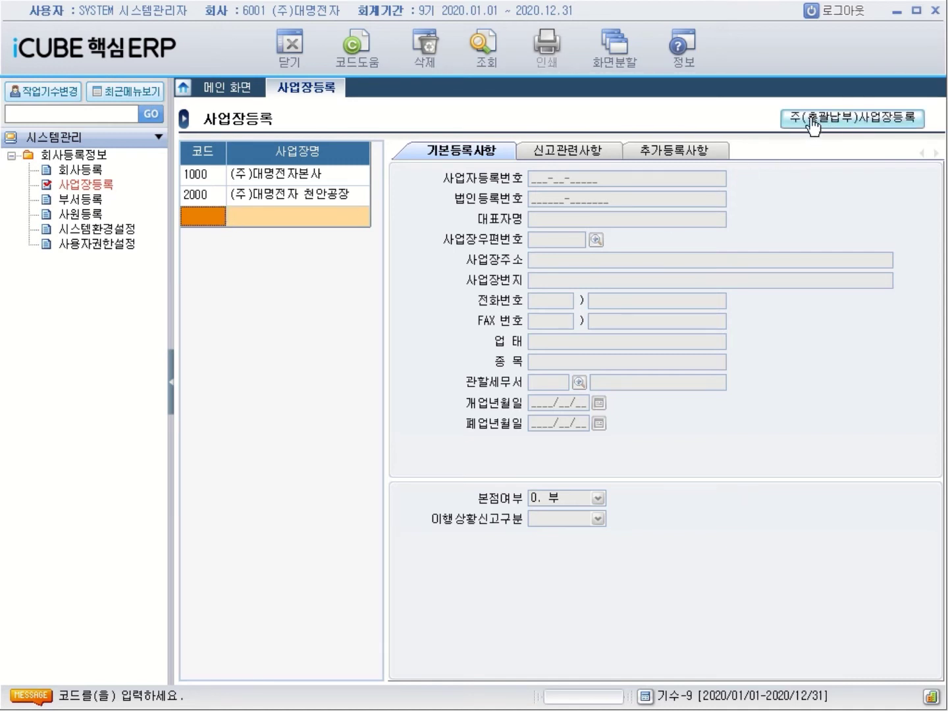
{"action": "left_click", "coordinate": [848, 125]}
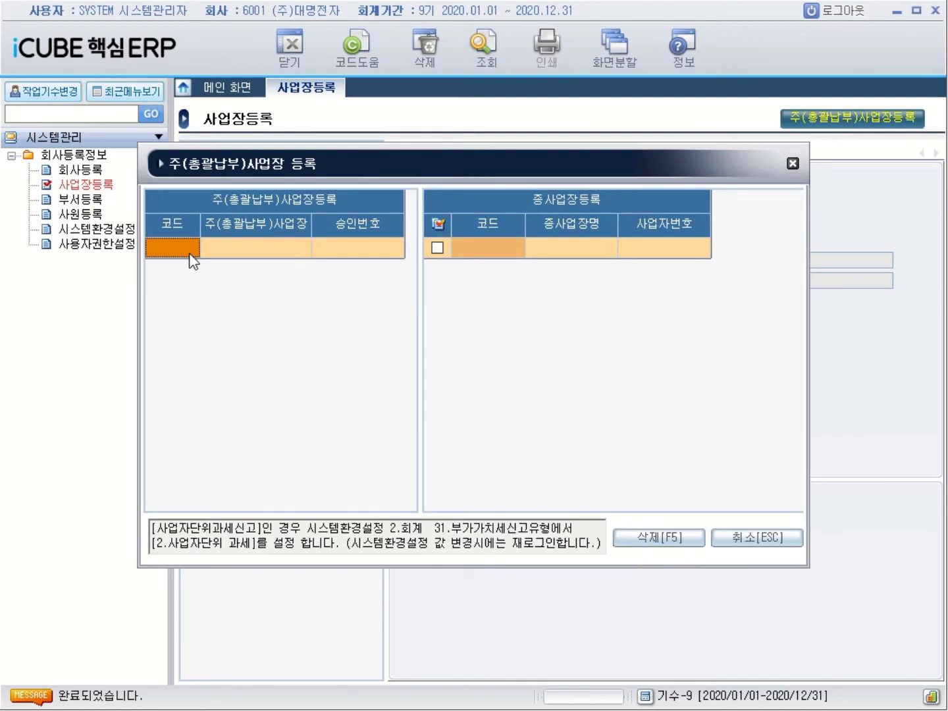
Make 1000 (주)대명전자본사 the head office with approval number 1234567
{"action": "double_click", "coordinate": [191, 253]}
{"action": "double_click", "coordinate": [421, 312]}
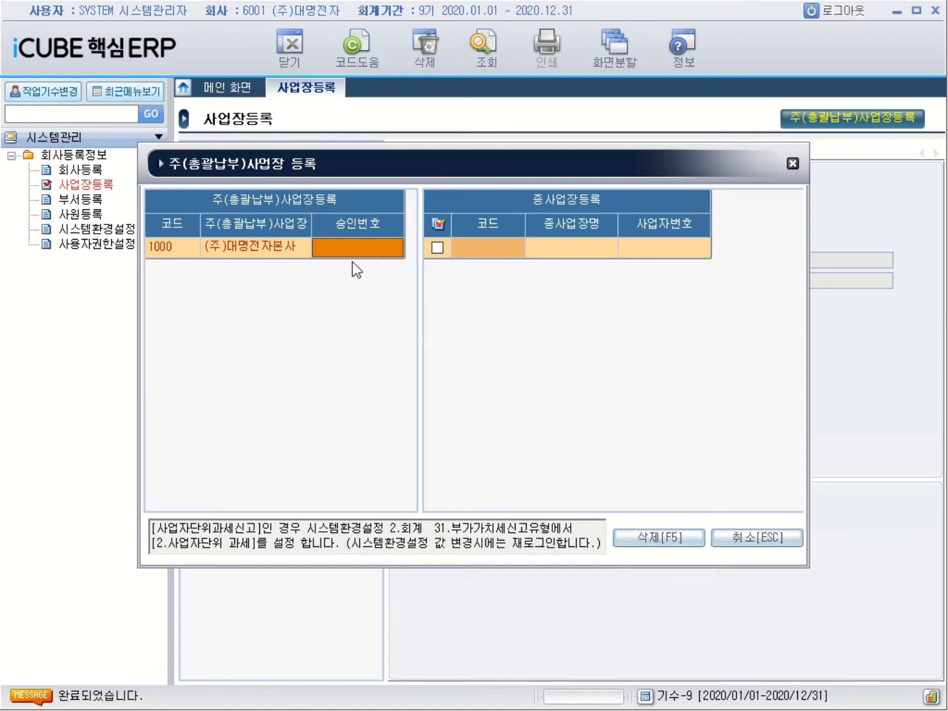
{"action": "left_click", "coordinate": [360, 240]}
{"action": "type", "text": "12"}
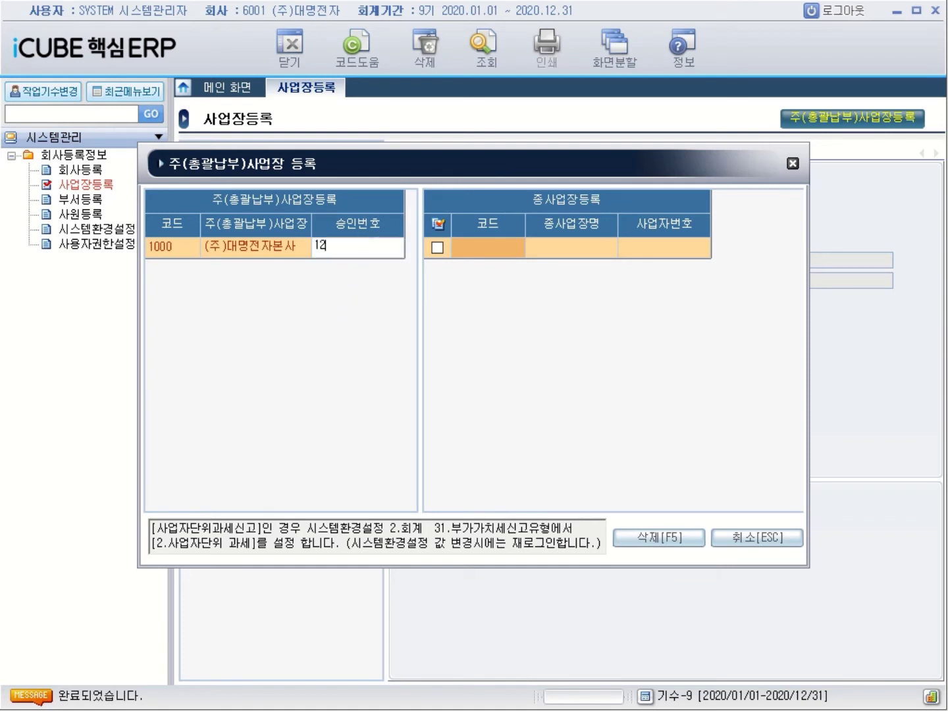
{"action": "type", "text": "34567"}
{"action": "key", "text": "Return"}
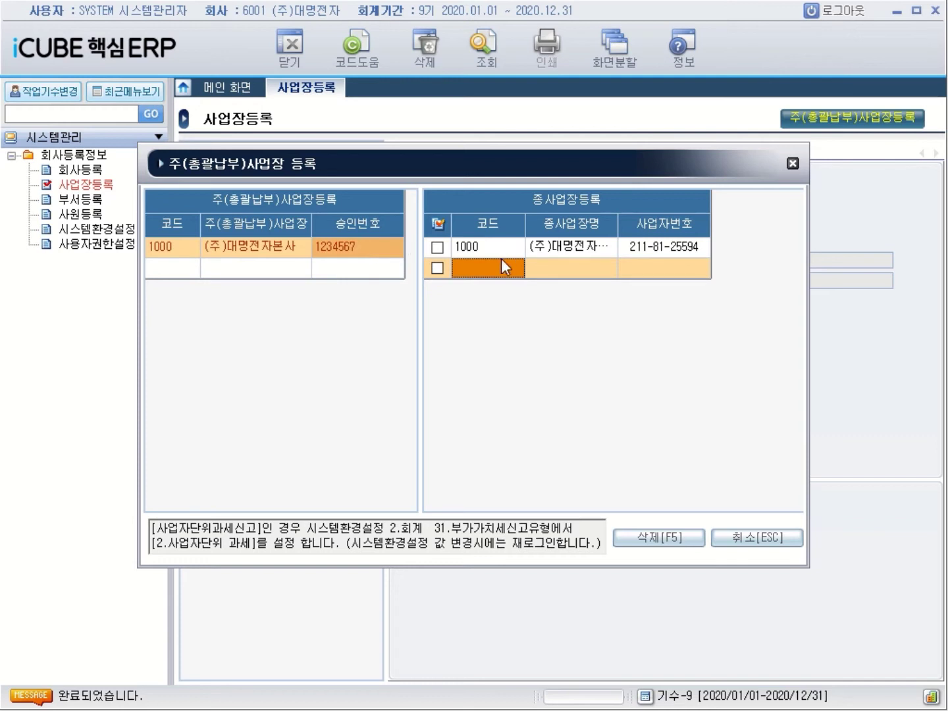
List workplaces 1000 and 2000 as branch sites under the head office
{"action": "left_click_drag", "start_coordinate": [627, 229], "coordinate": [649, 228]}
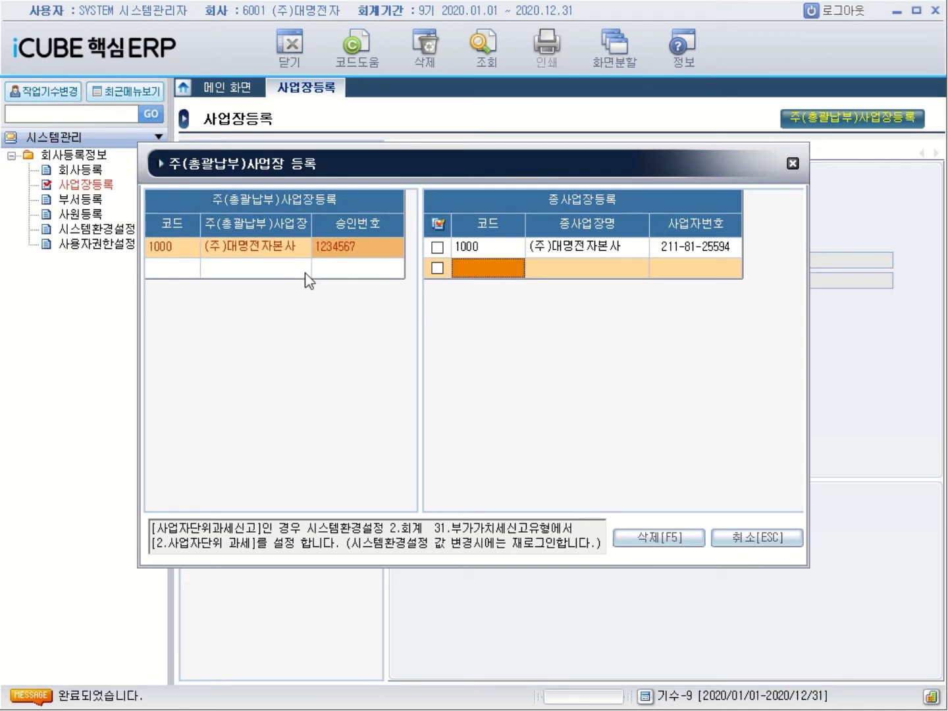
{"action": "double_click", "coordinate": [508, 272]}
{"action": "double_click", "coordinate": [512, 317]}
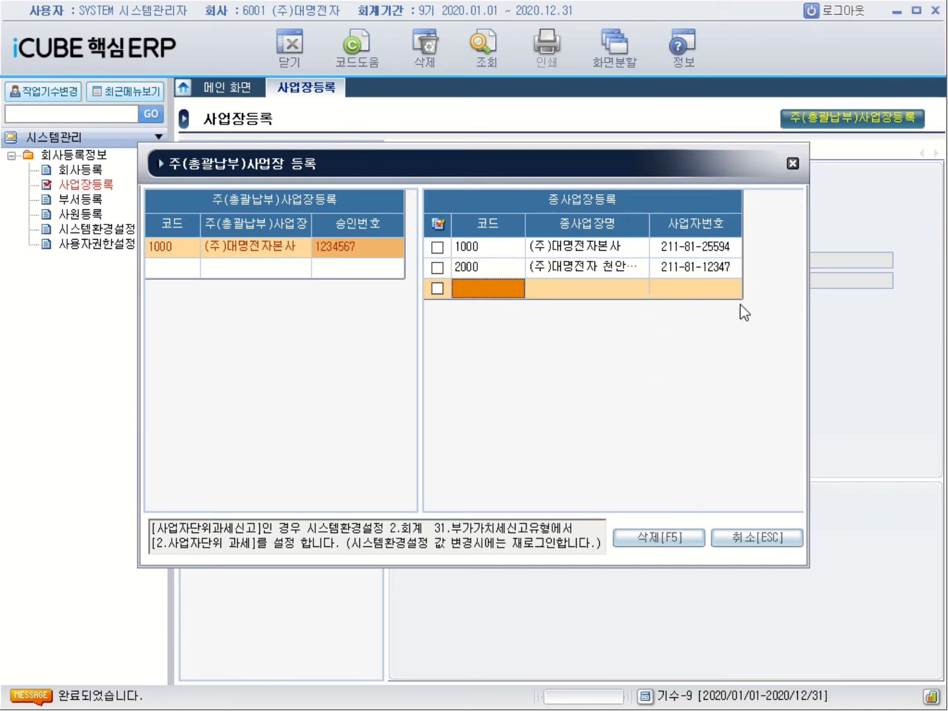
Close the consolidated-payment dialog and review the saved details of workplaces 1000 and 2000
{"action": "left_click", "coordinate": [792, 164]}
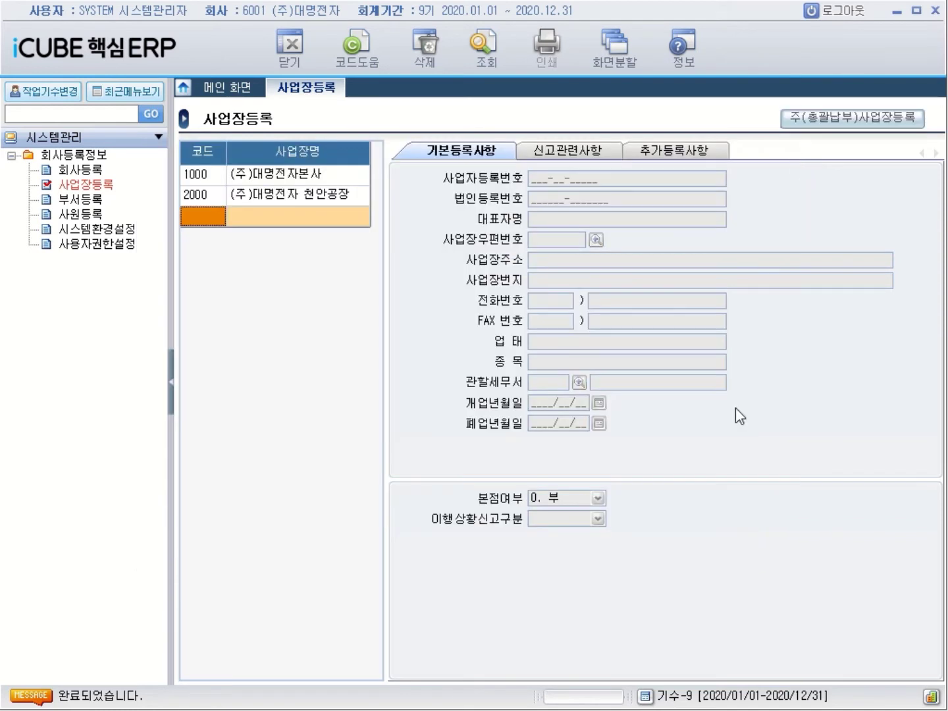
{"action": "left_click", "coordinate": [200, 177]}
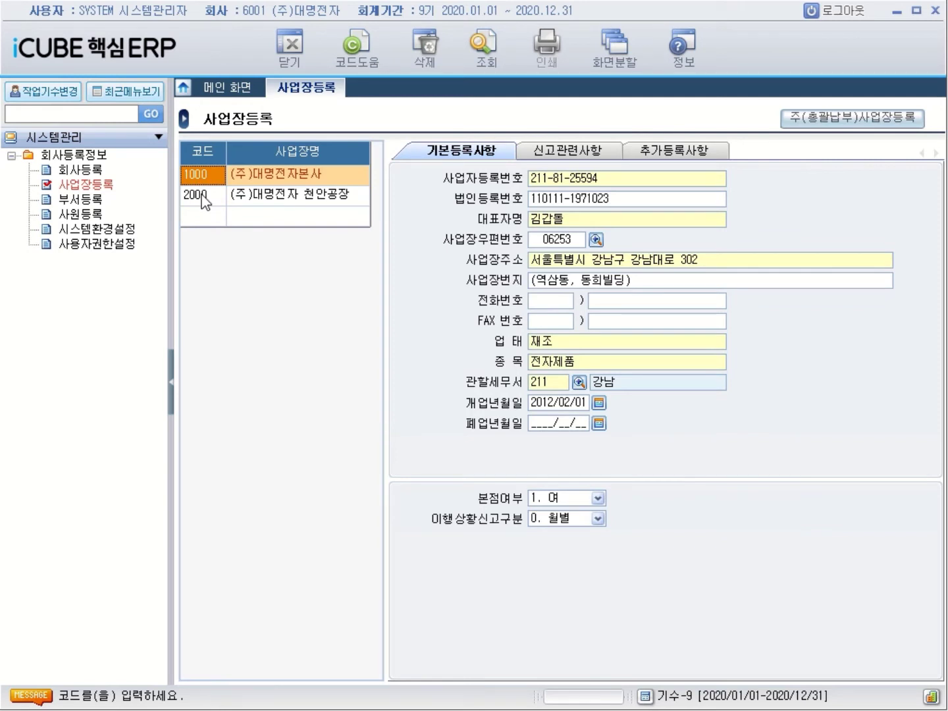
{"action": "left_click", "coordinate": [203, 197]}
{"action": "left_click", "coordinate": [206, 182]}
{"action": "left_click", "coordinate": [205, 196]}
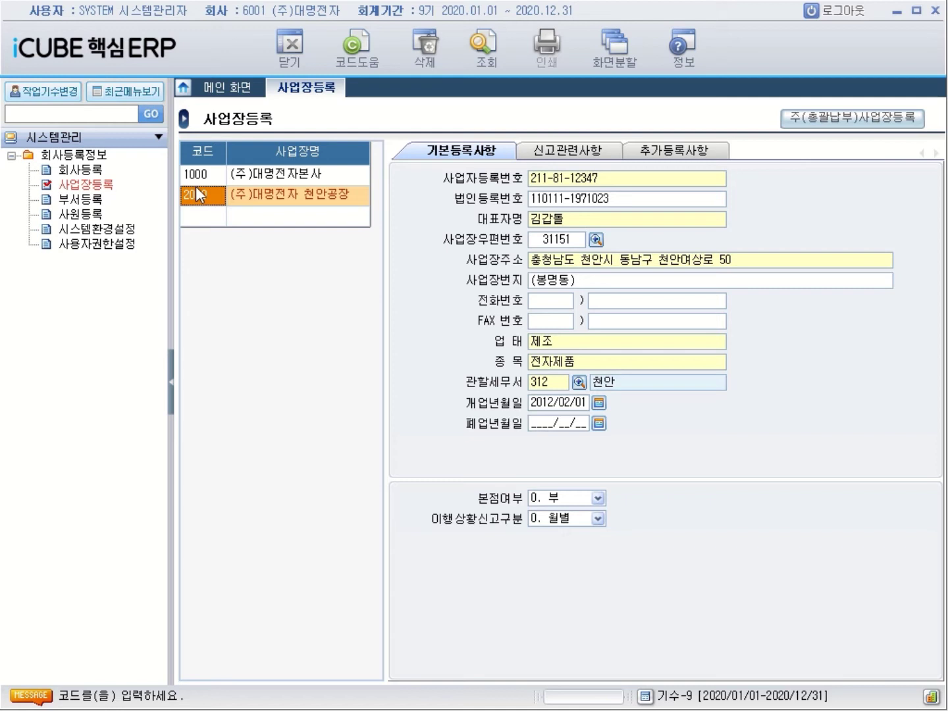
{"action": "left_click", "coordinate": [81, 199]}
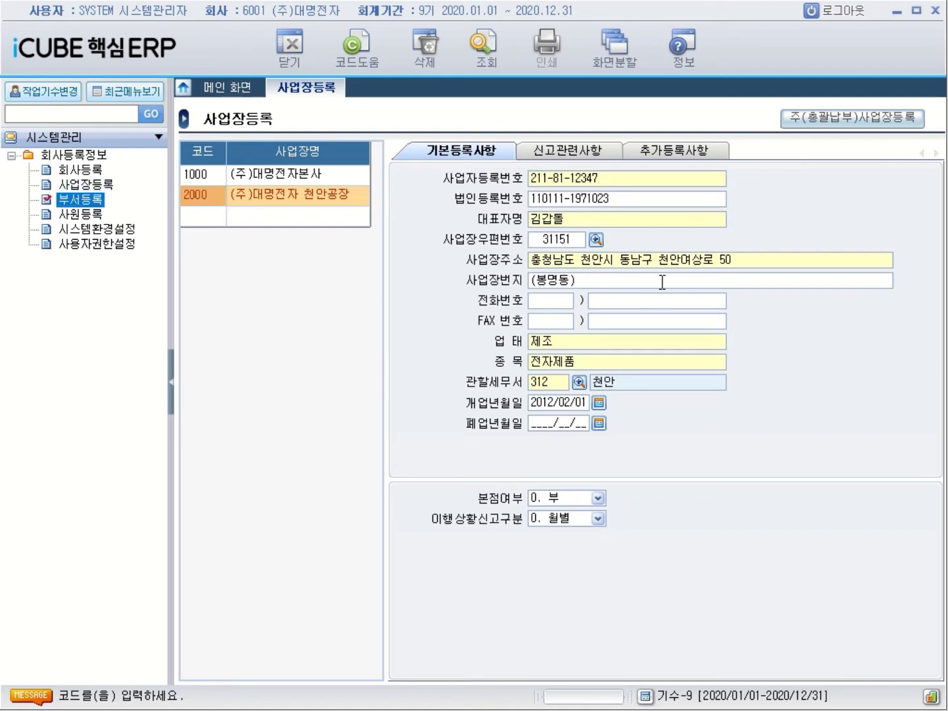
In 부서등록's division list, add division 1000 관리부문 starting 2020/01/01
{"action": "left_click", "coordinate": [72, 198]}
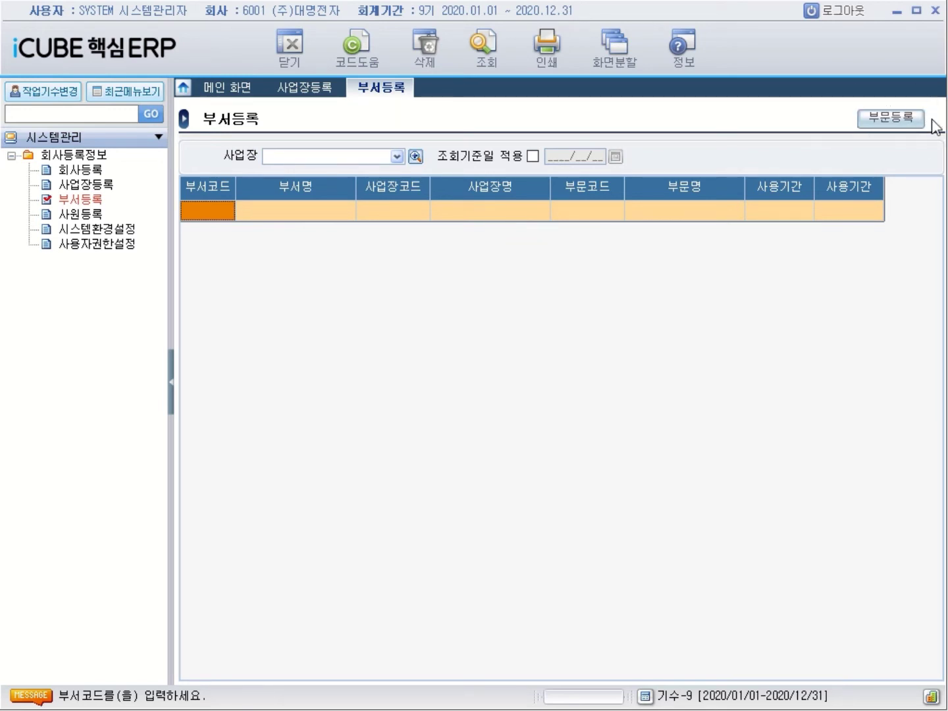
{"action": "left_click", "coordinate": [892, 128]}
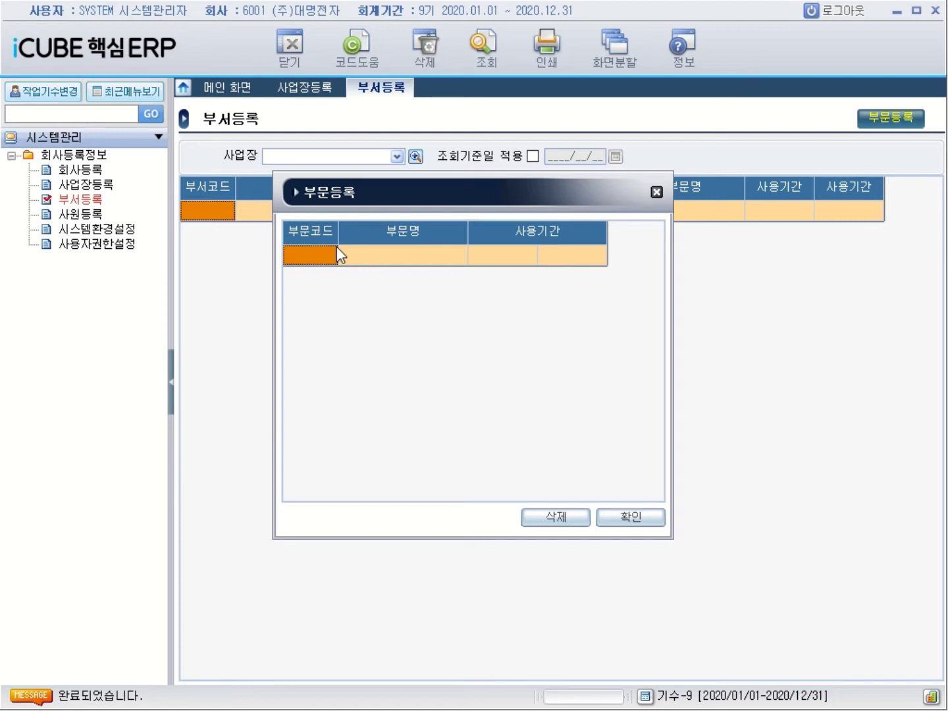
{"action": "type", "text": "1000"}
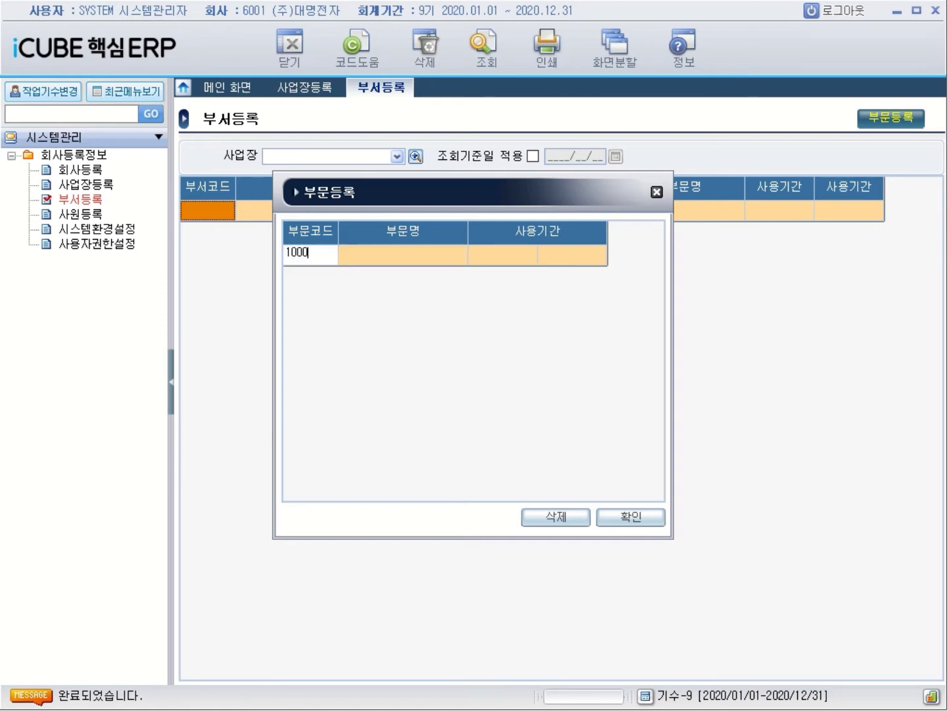
{"action": "key", "text": "Return"}
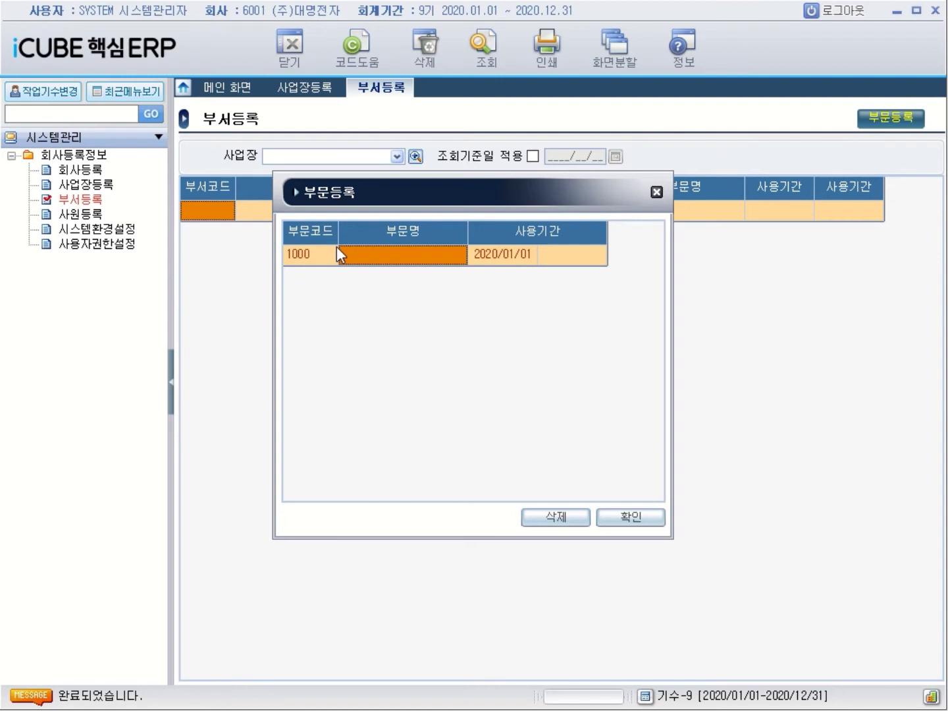
{"action": "type", "text": "ㄱ"}
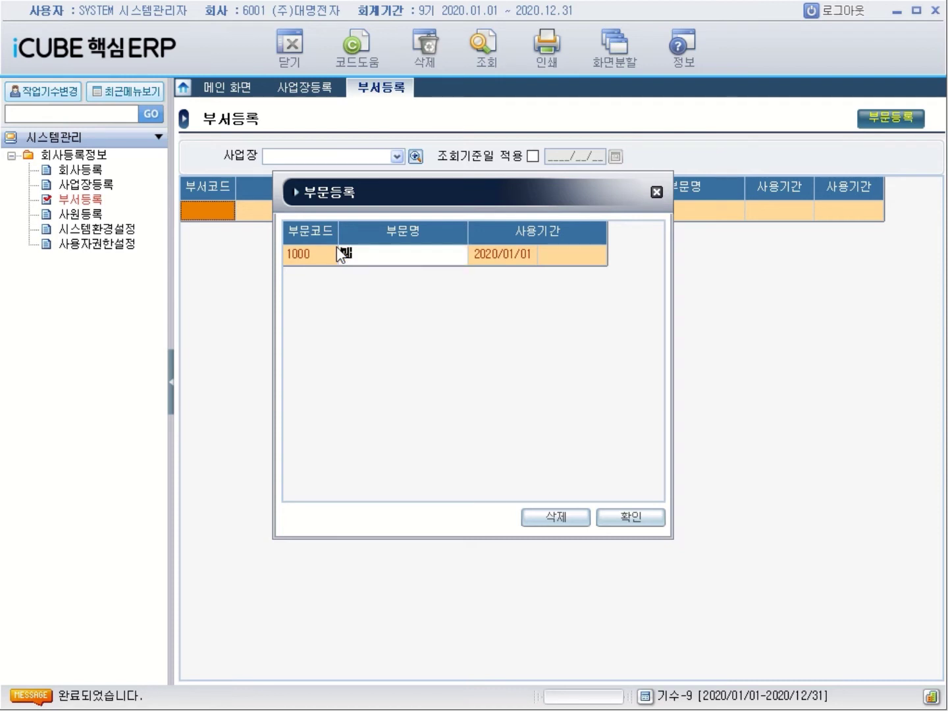
{"action": "type", "text": "립"}
{"action": "type", "text": "부문"}
{"action": "key", "text": "Return"}
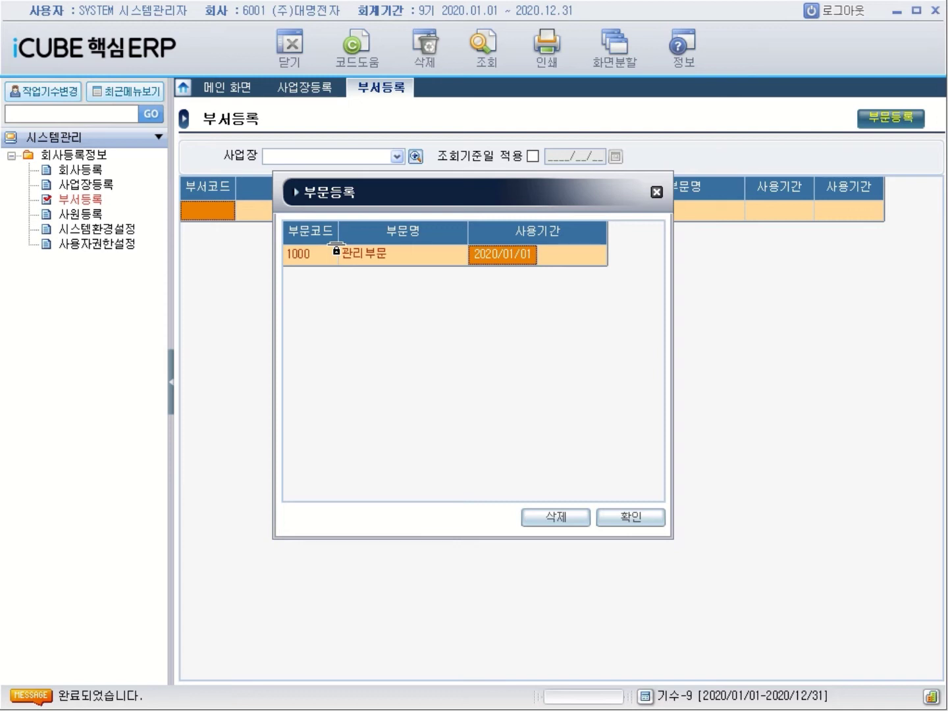
Add divisions 2000 영업부문 and 3000 자재부문 to the division list
{"action": "key", "text": "Return"}
{"action": "key", "text": "Return"}
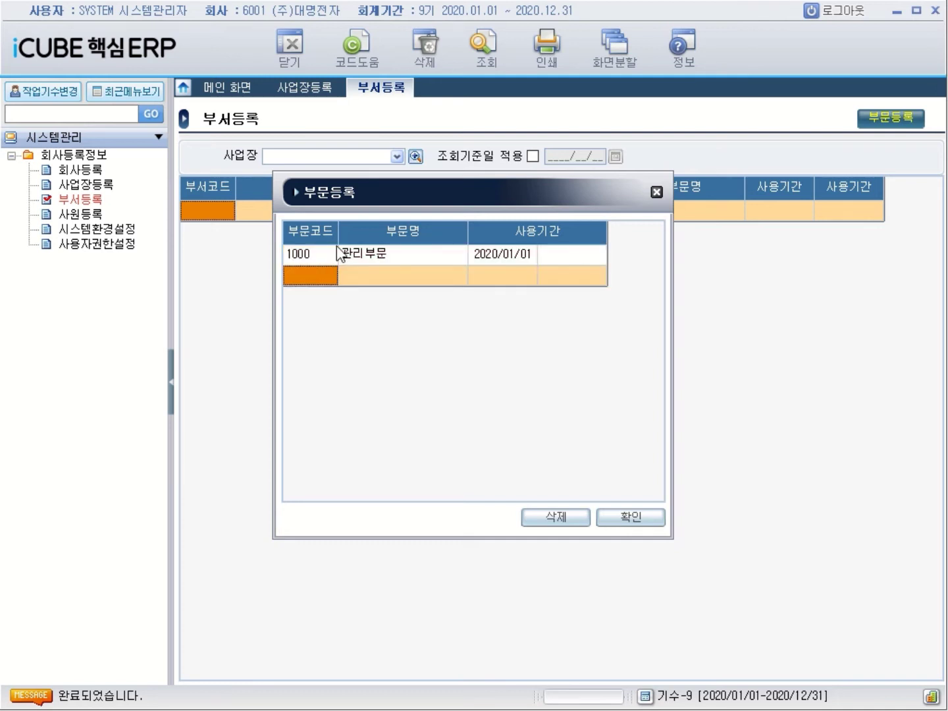
{"action": "type", "text": "2000"}
{"action": "key", "text": "Return"}
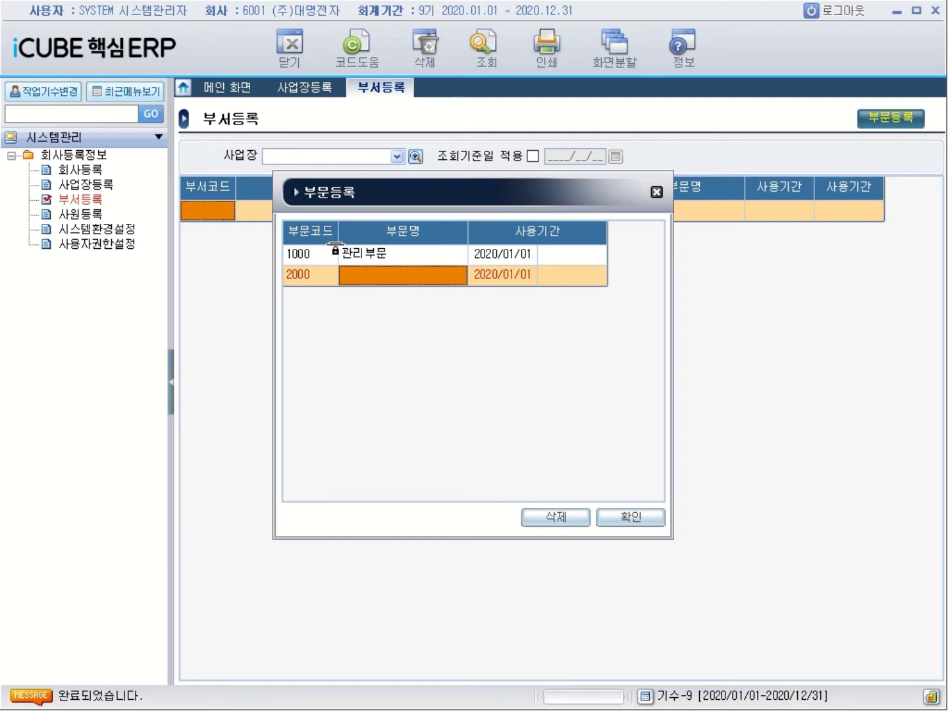
{"action": "type", "text": "영ㅇ"}
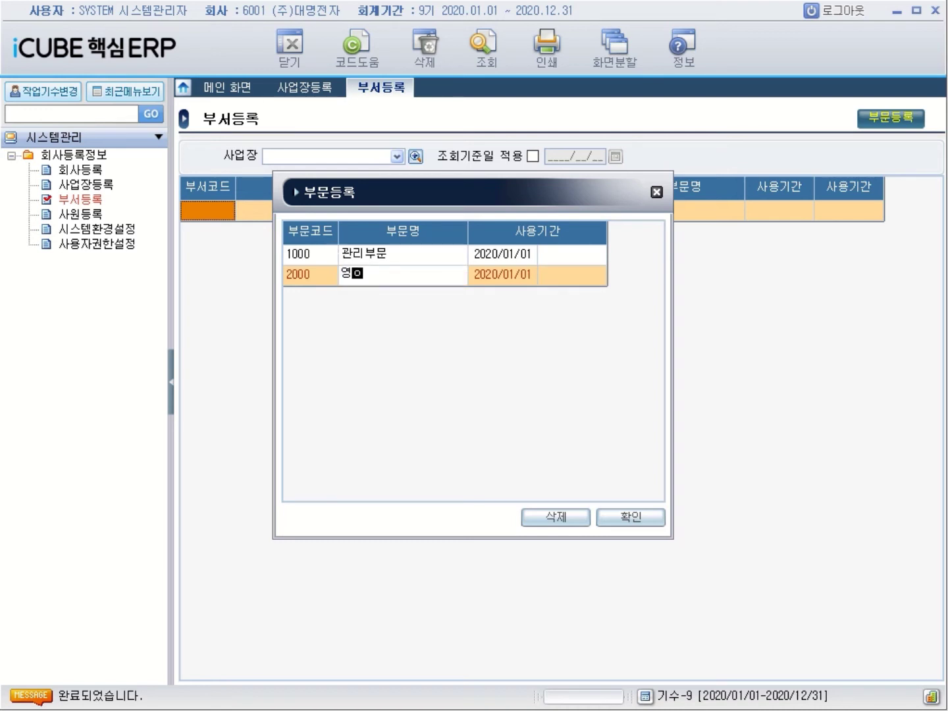
{"action": "type", "text": "ㅓㅂ"}
{"action": "type", "text": "부문"}
{"action": "key", "text": "Return"}
{"action": "key", "text": "Return"}
{"action": "key", "text": "Return"}
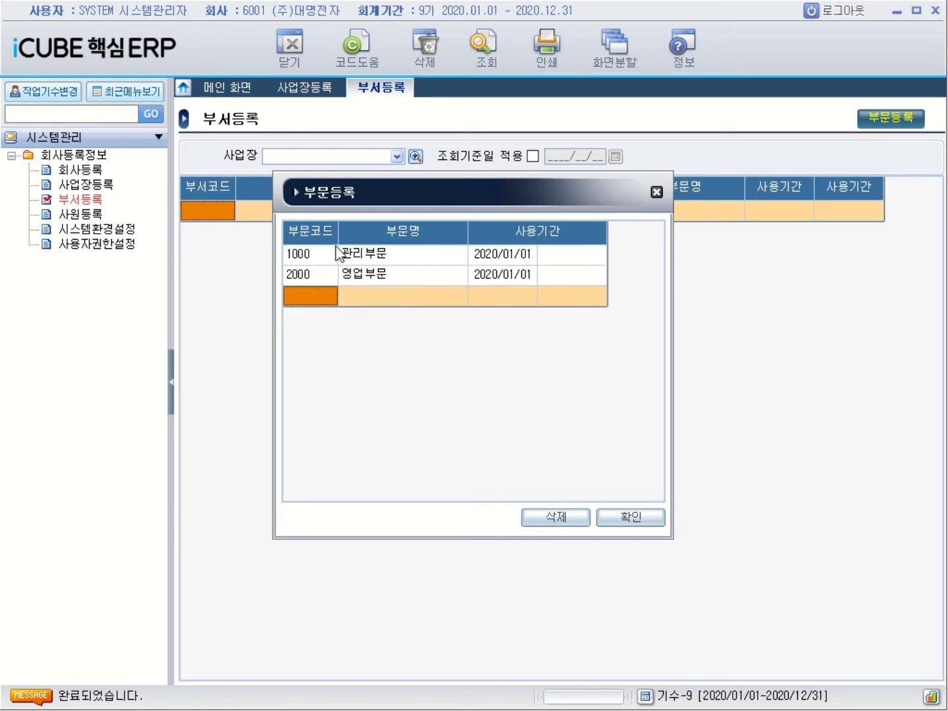
{"action": "type", "text": "3000"}
{"action": "key", "text": "Return"}
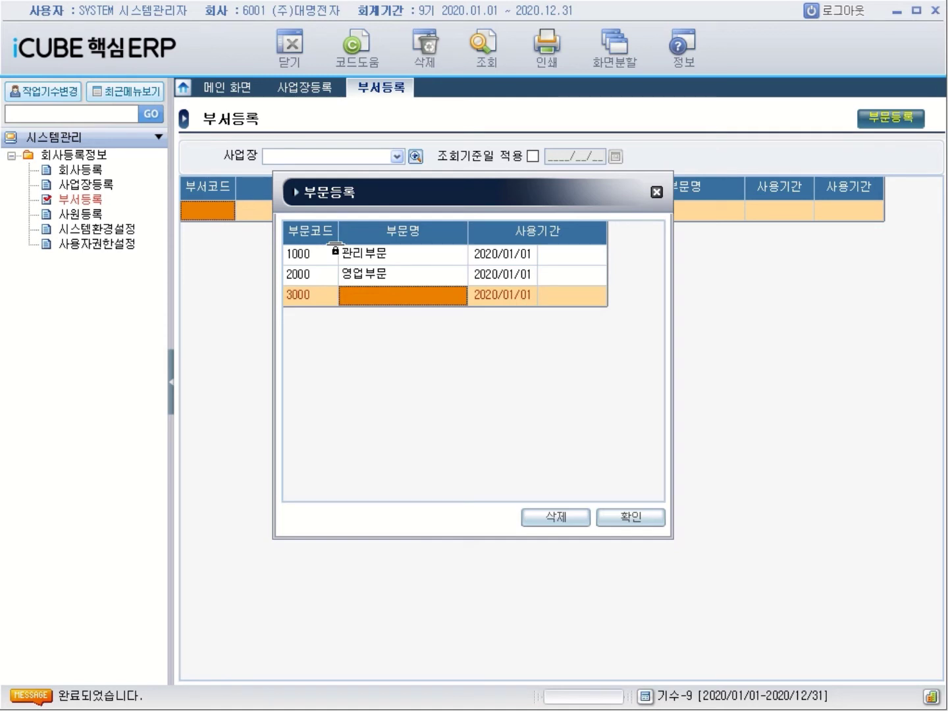
{"action": "type", "text": "생"}
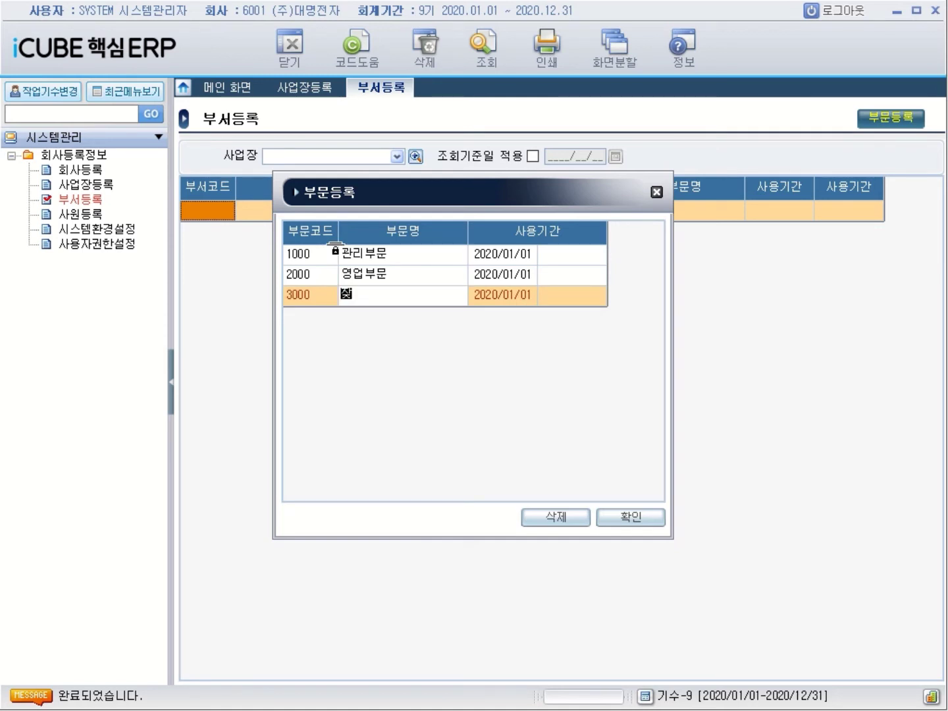
{"action": "type", "text": "재부문"}
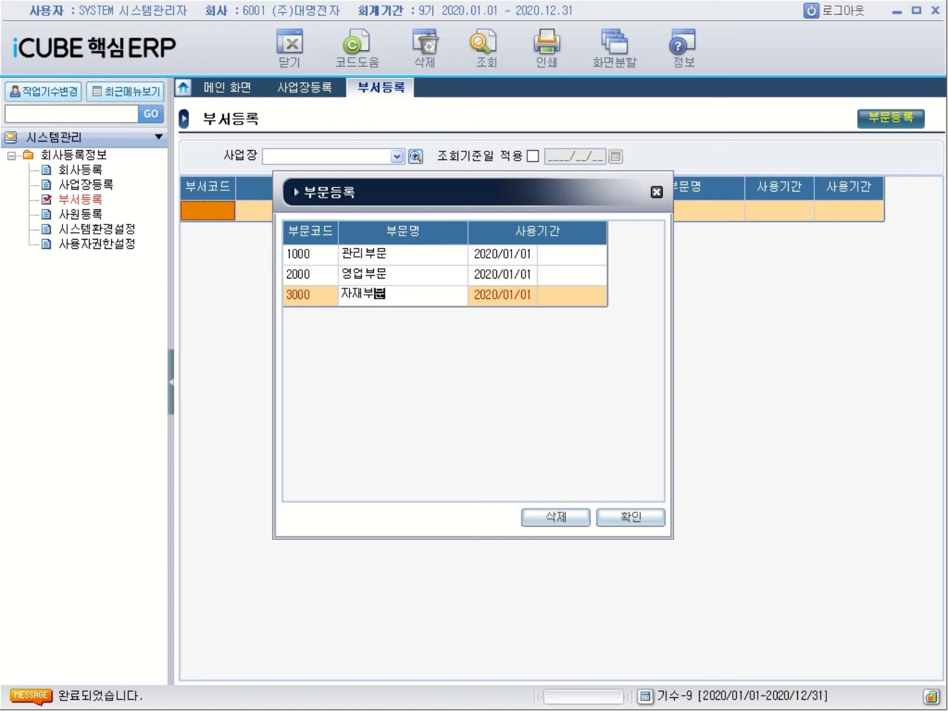
{"action": "key", "text": "Return"}
{"action": "key", "text": "Return"}
Add division 4000 생산부문 and confirm to close the 부문등록 dialog
{"action": "type", "text": "4000"}
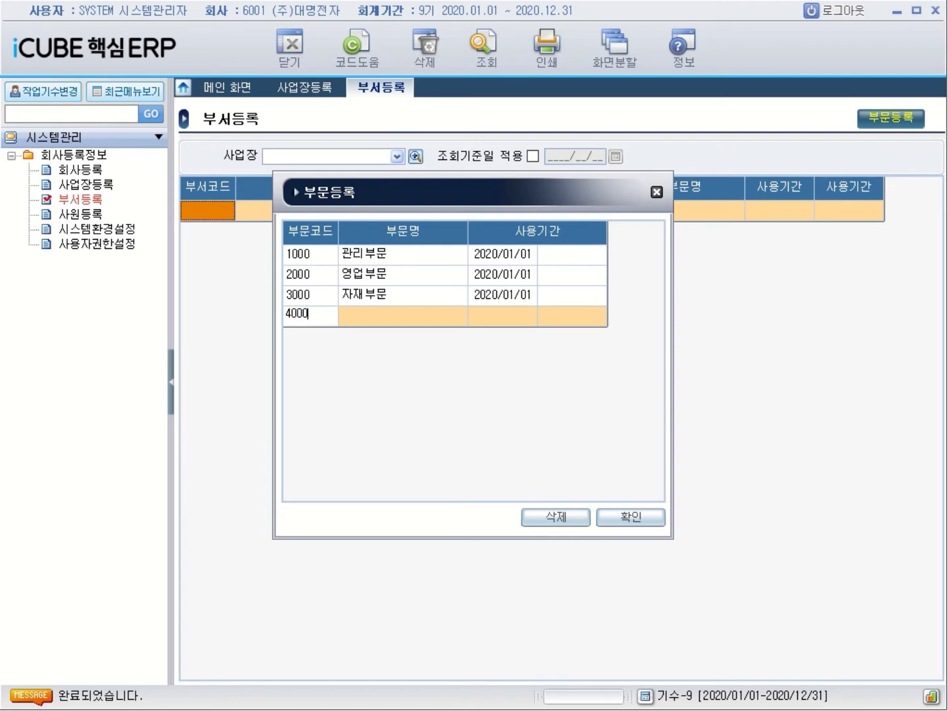
{"action": "key", "text": "Return"}
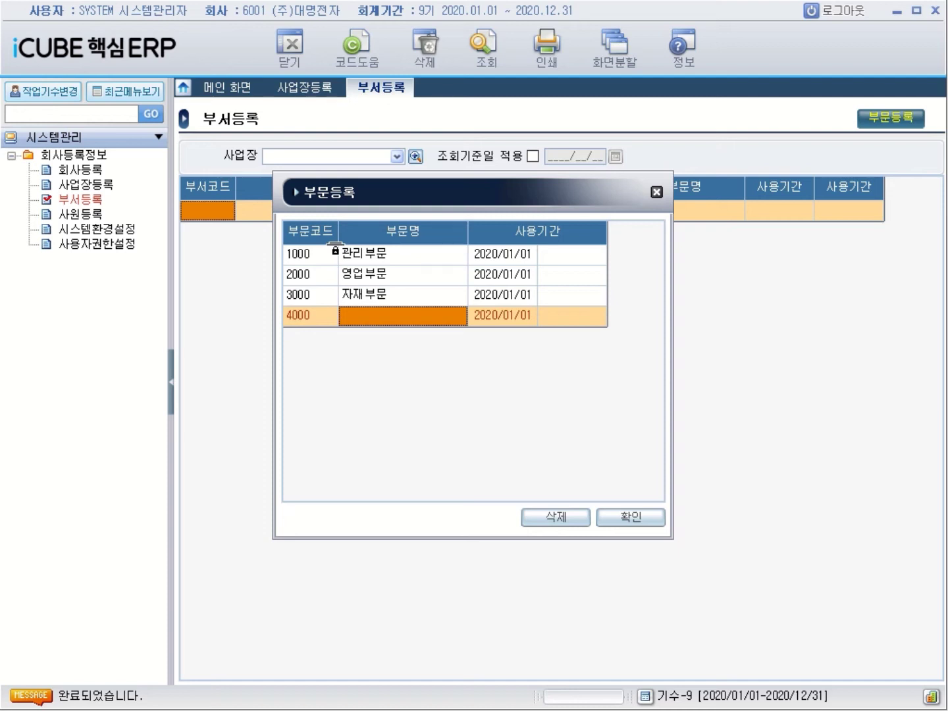
{"action": "type", "text": "생ㅅ"}
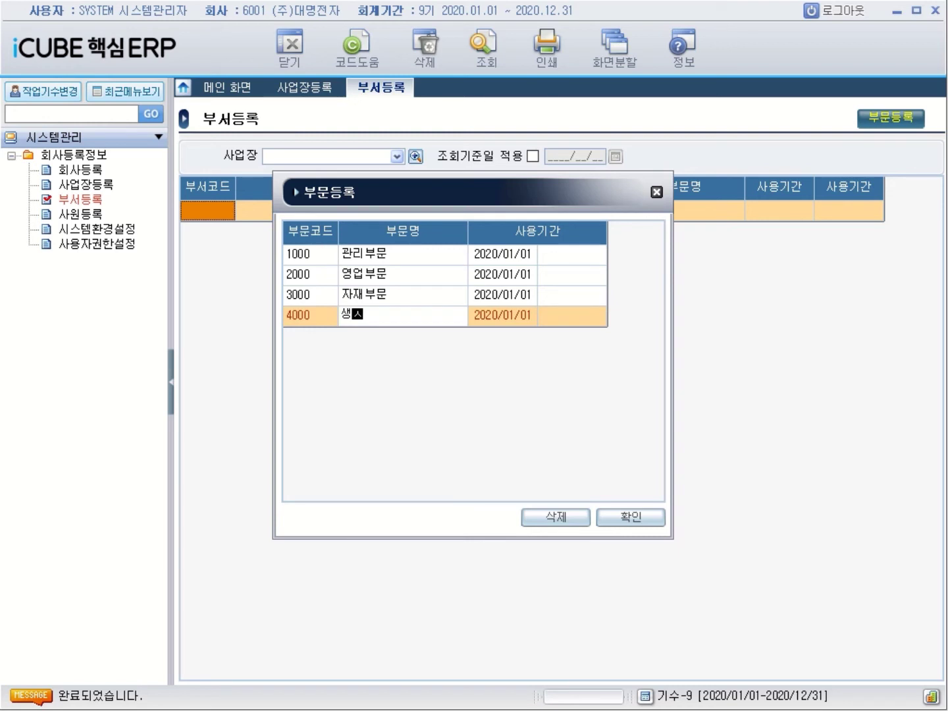
{"action": "type", "text": "ㅏㄴㅂㅜㅁㅜㄴ"}
{"action": "key", "text": "Return"}
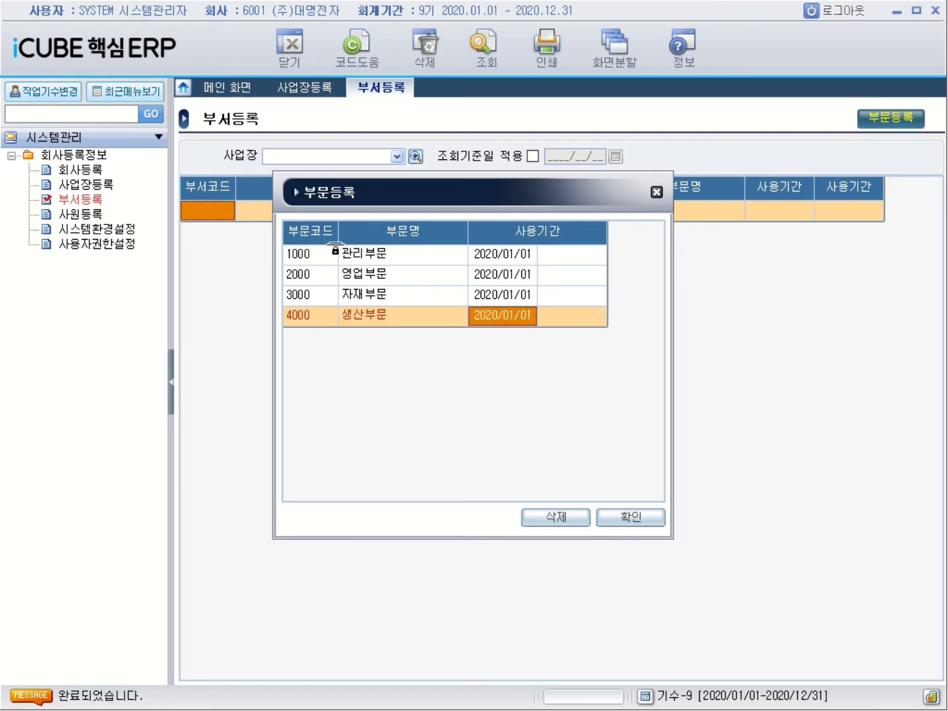
{"action": "key", "text": "Return"}
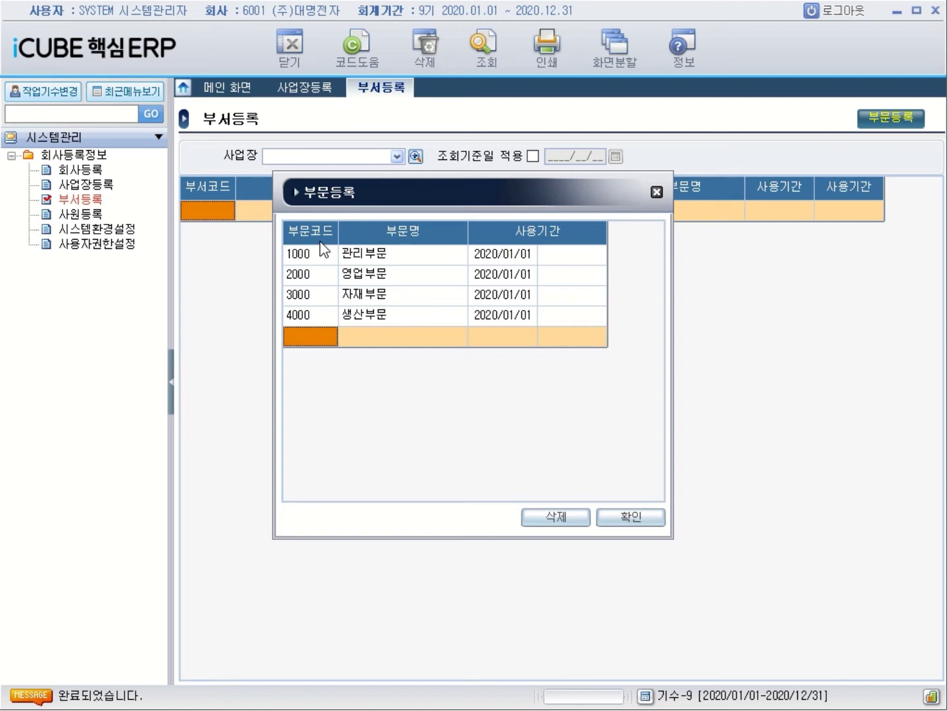
{"action": "left_click", "coordinate": [631, 518]}
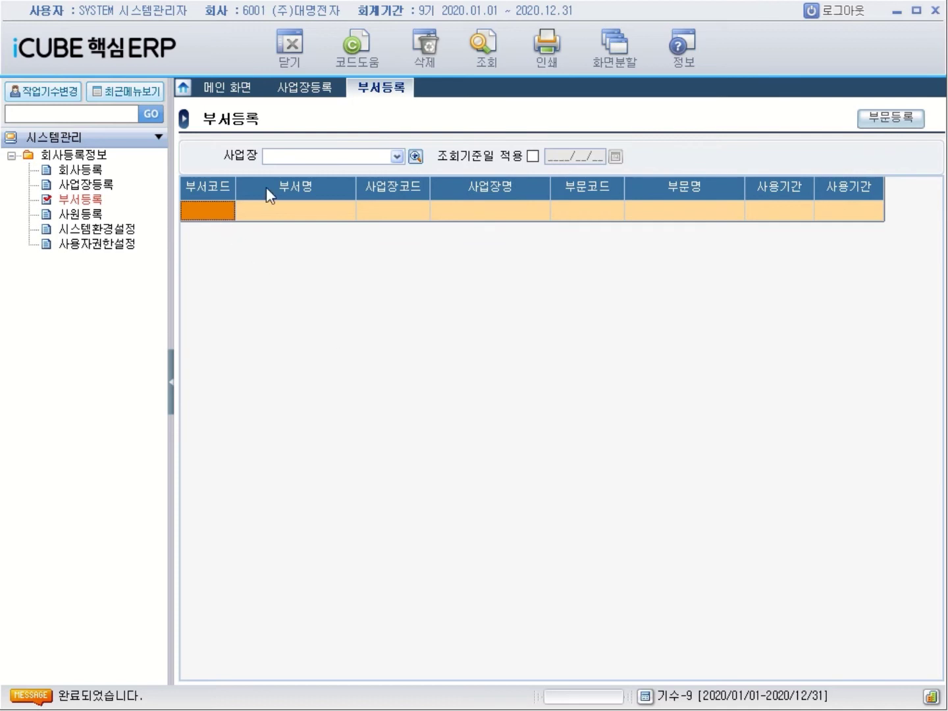
Enter department 1100 named 임원실 in the first row of the department grid
{"action": "left_click", "coordinate": [415, 156]}
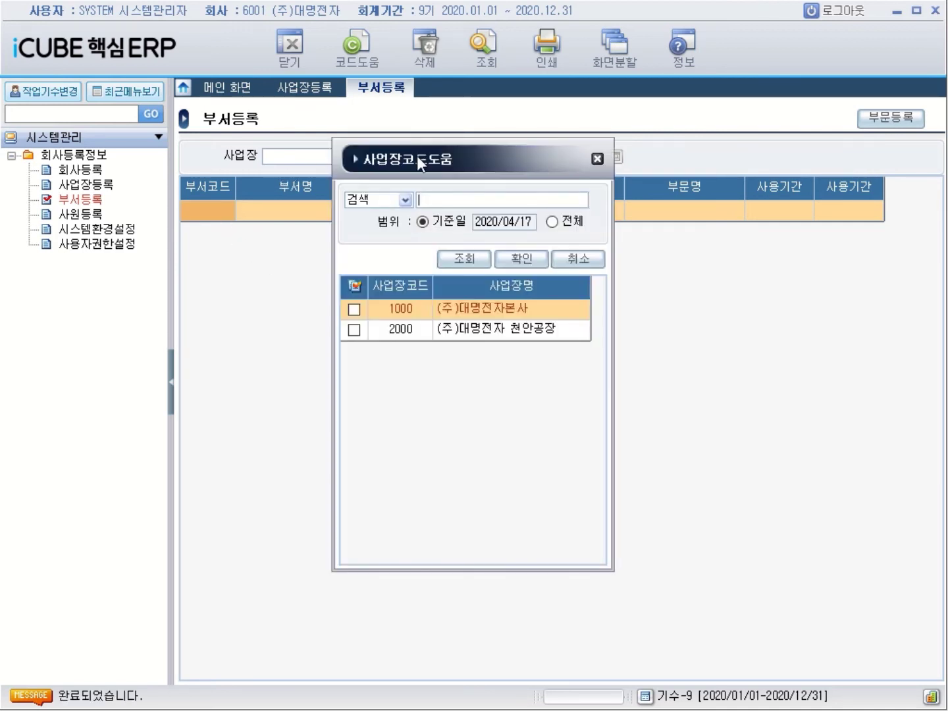
{"action": "left_click", "coordinate": [597, 159]}
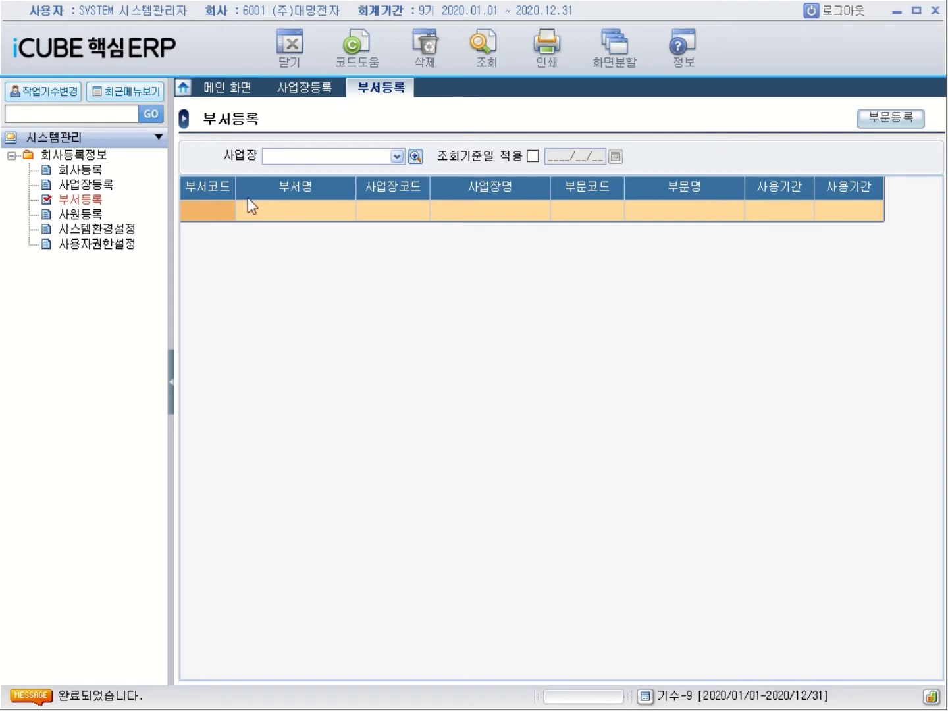
{"action": "left_click", "coordinate": [220, 210]}
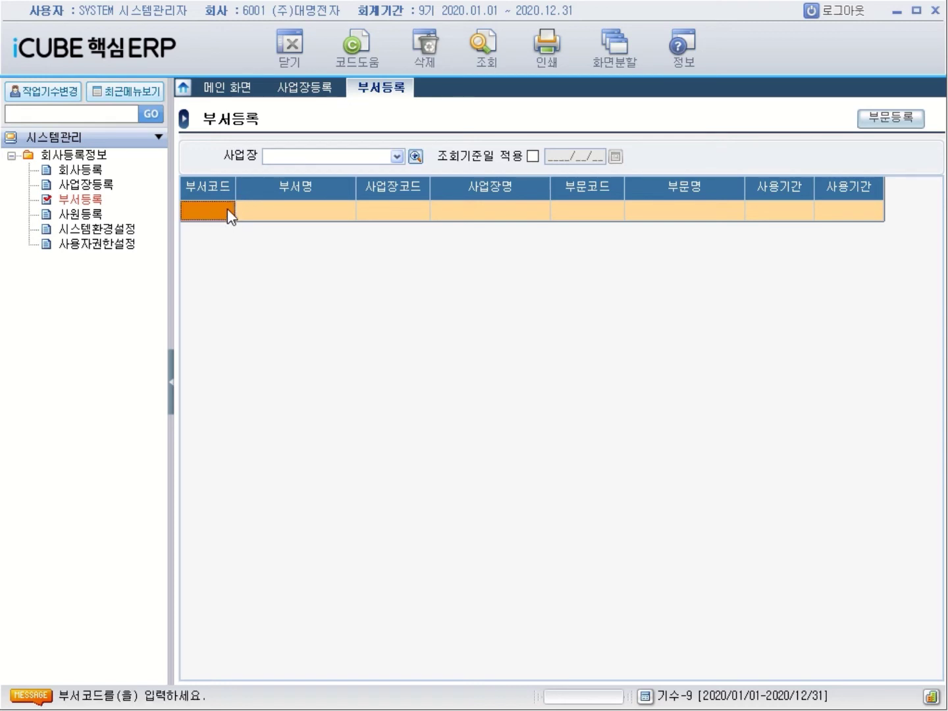
{"action": "type", "text": "1100"}
{"action": "key", "text": "Return"}
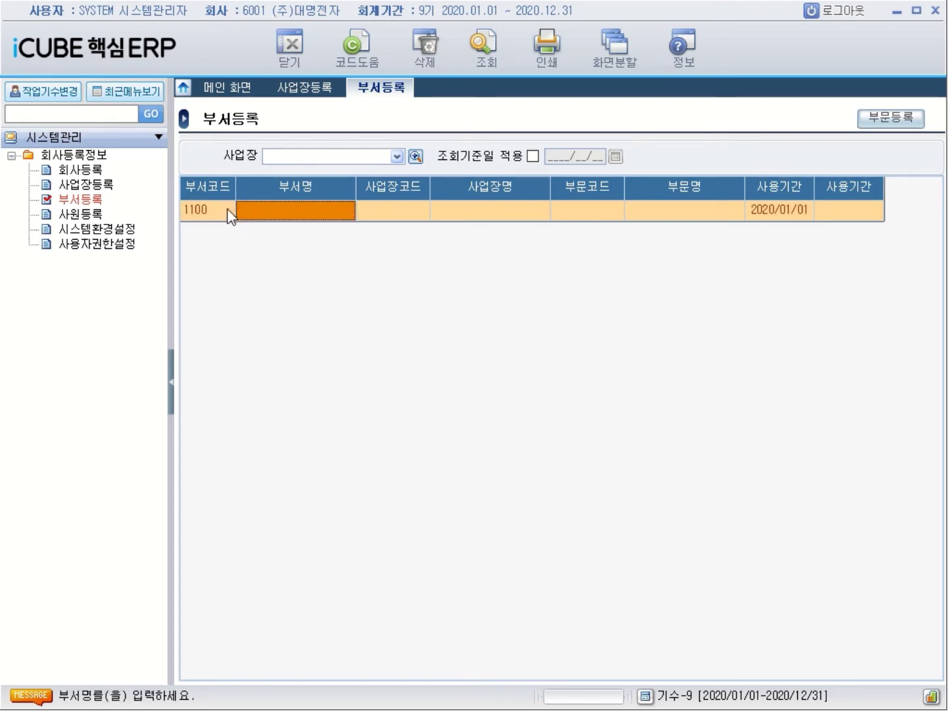
{"action": "type", "text": "ㅇ"}
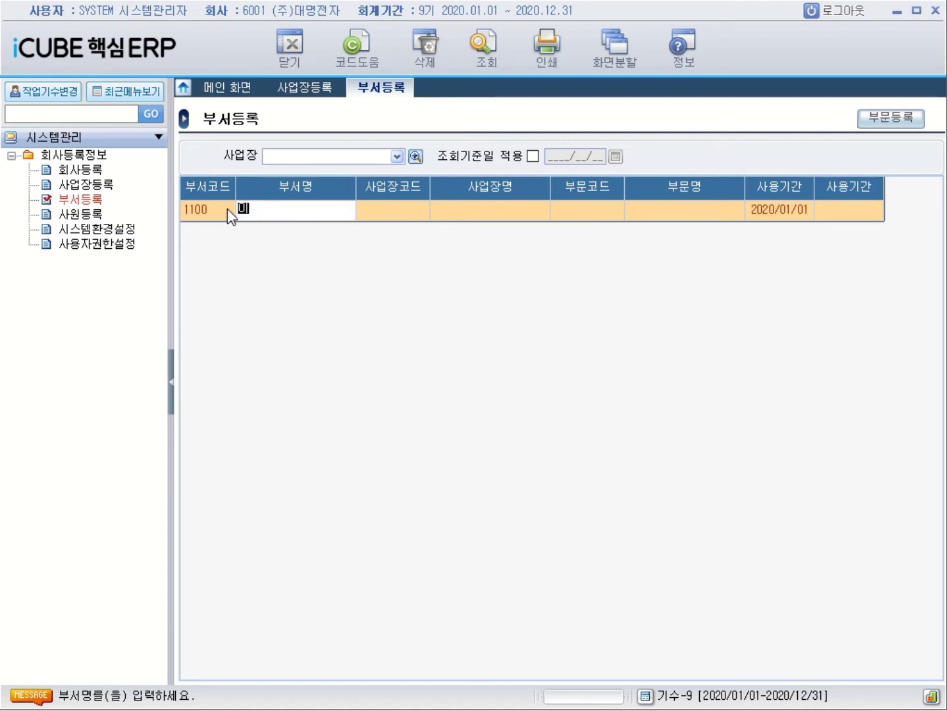
{"action": "type", "text": "ㅣㅁ원ㅅㅣㄹ"}
{"action": "key", "text": "BackSpace"}
{"action": "key", "text": "BackSpace"}
{"action": "key", "text": "BackSpace"}
{"action": "key", "text": "BackSpace"}
{"action": "type", "text": "원ㅅ"}
{"action": "type", "text": "ㄹ"}
{"action": "key", "text": "Return"}
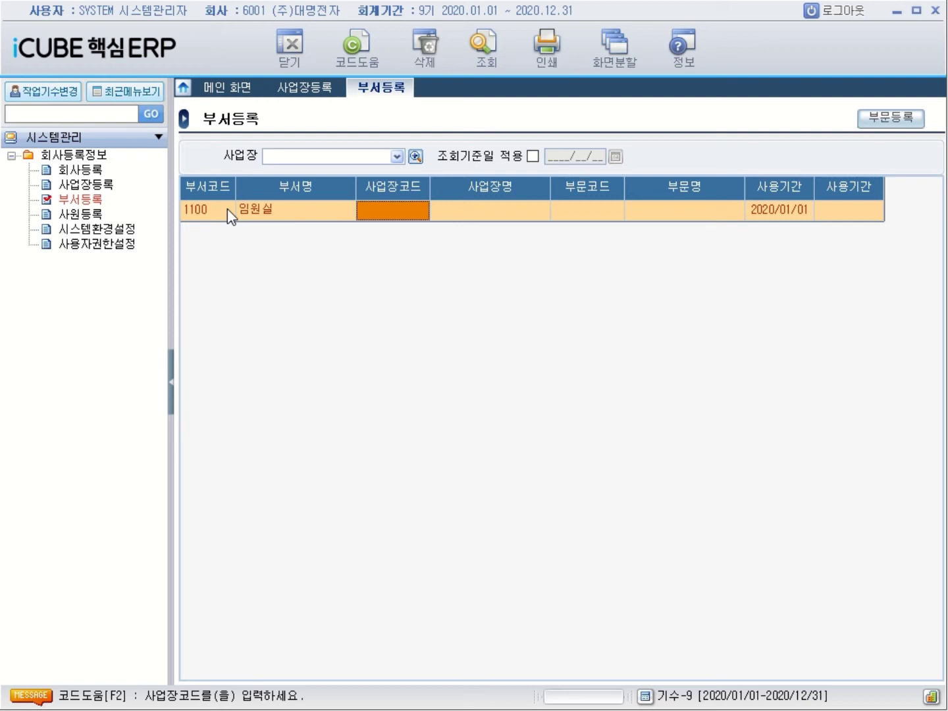
Assign workplace 1000 (주)대명전자본사 to department 1100
{"action": "double_click", "coordinate": [414, 210]}
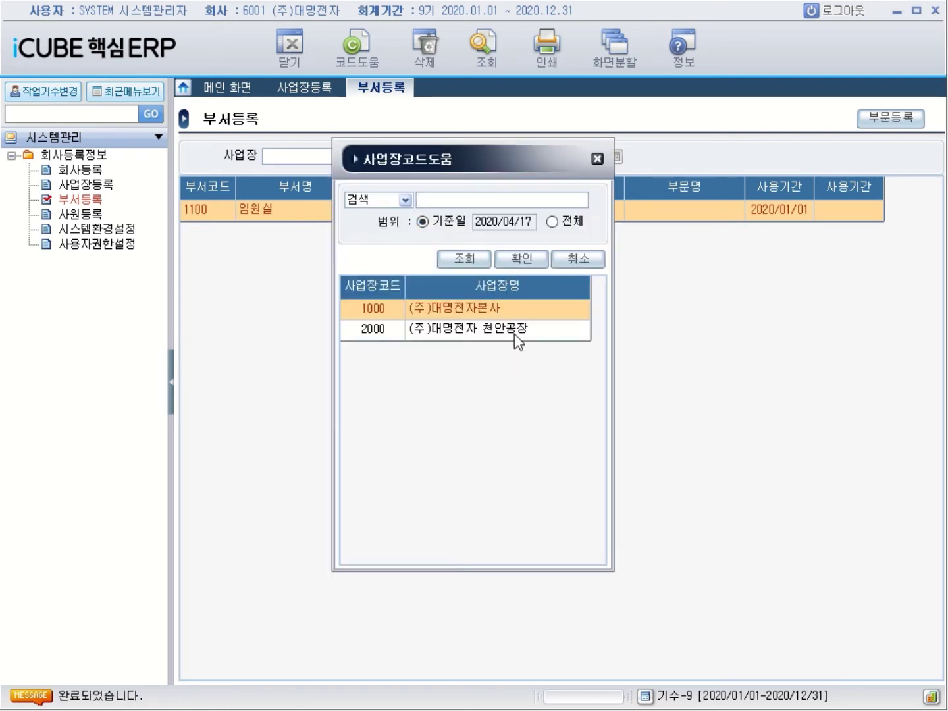
{"action": "left_click", "coordinate": [490, 316]}
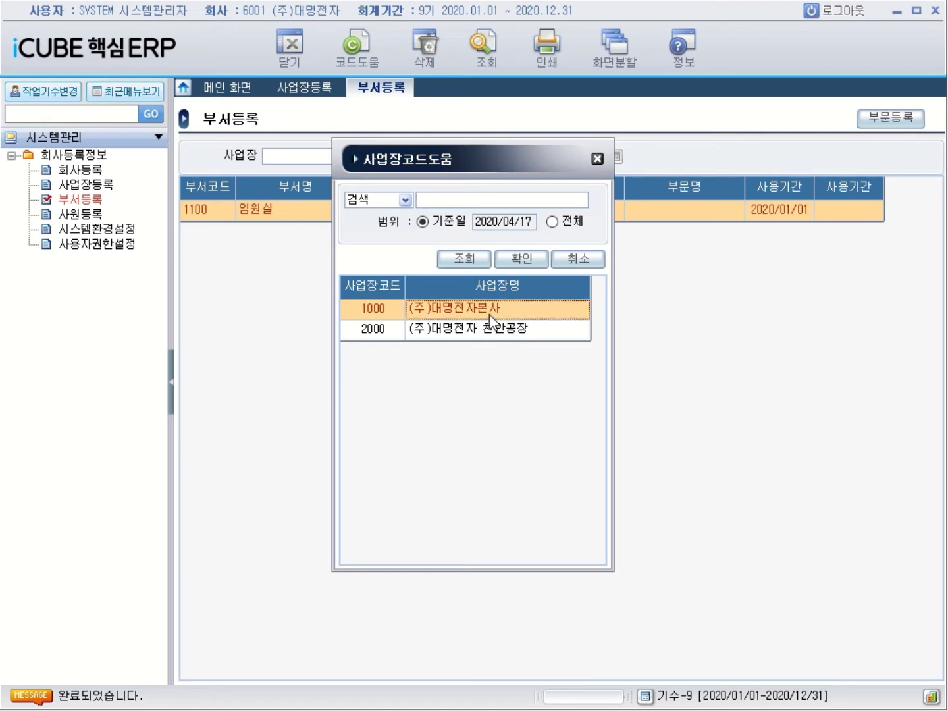
{"action": "double_click", "coordinate": [491, 309]}
{"action": "key", "text": "Return"}
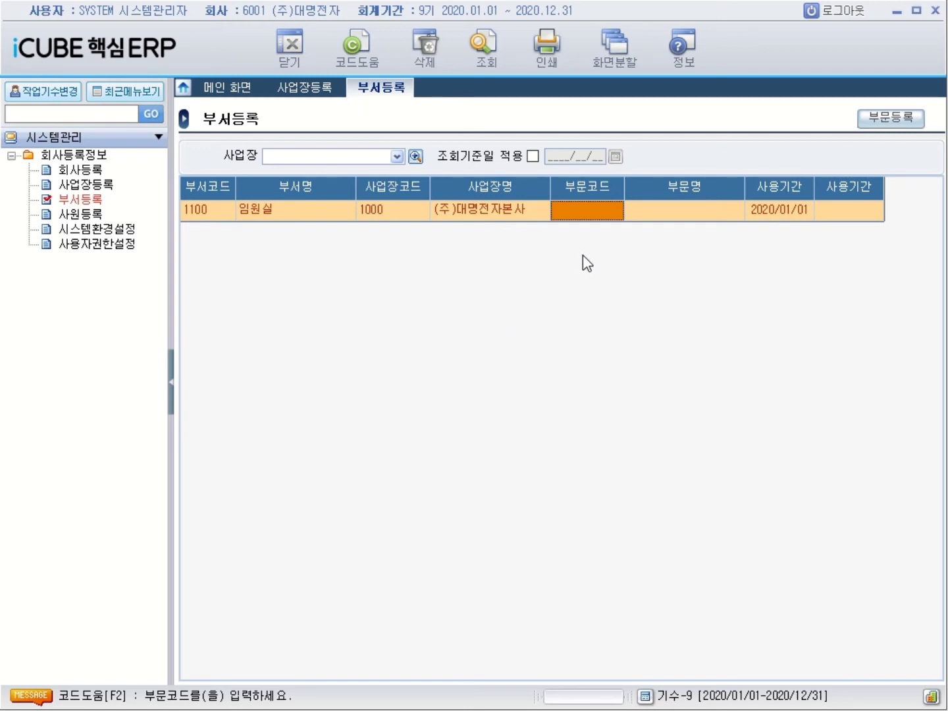
Give department 1100 division code 1000 관리부문 and start a new row
{"action": "double_click", "coordinate": [602, 209]}
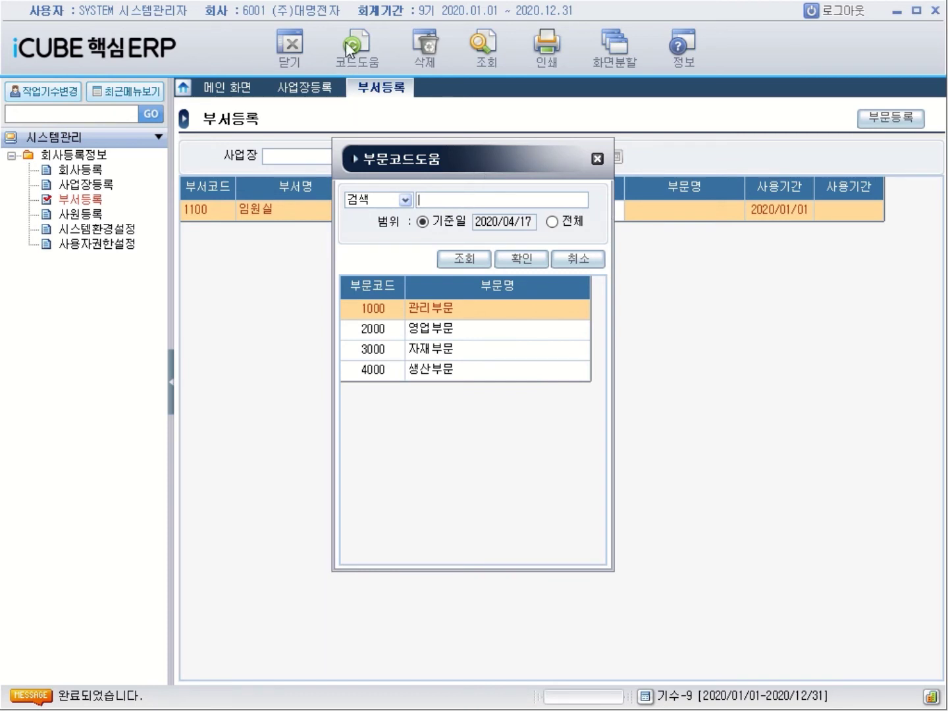
{"action": "left_click", "coordinate": [597, 159]}
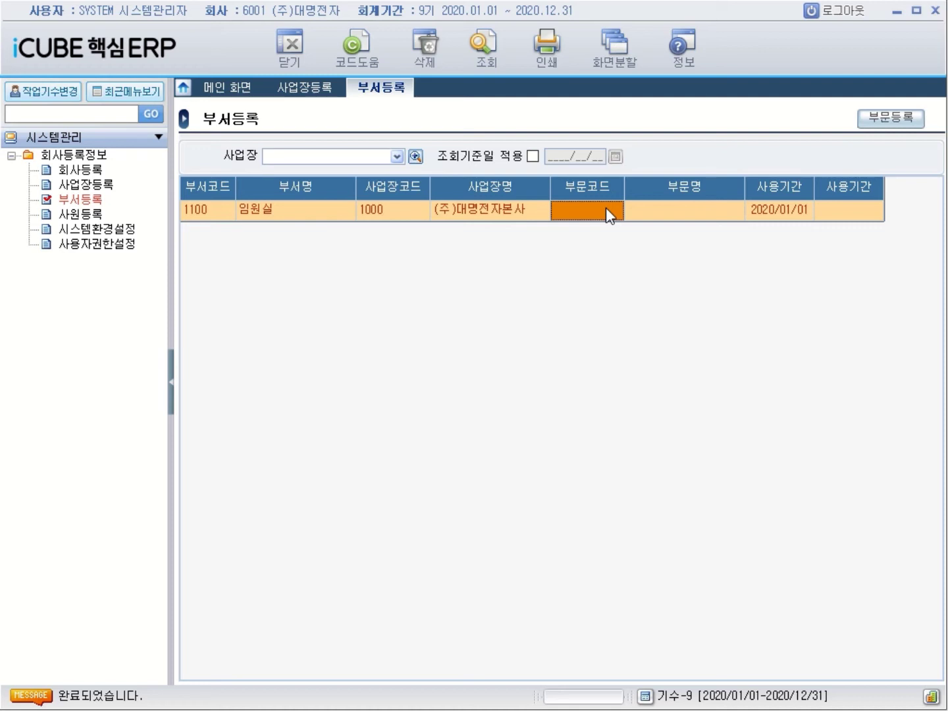
{"action": "type", "text": "1000"}
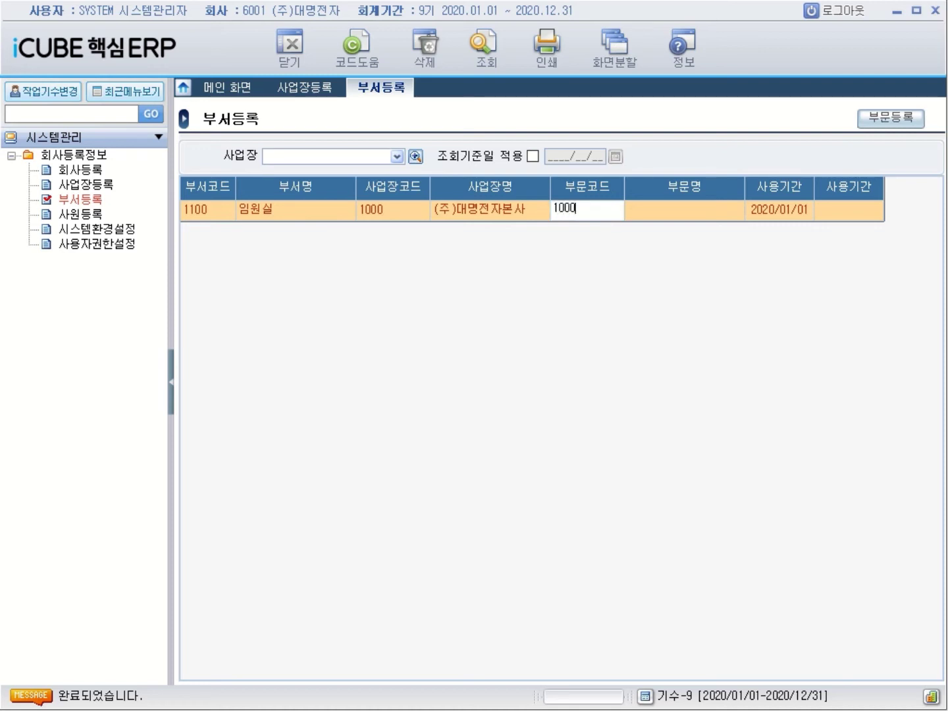
{"action": "key", "text": "Return"}
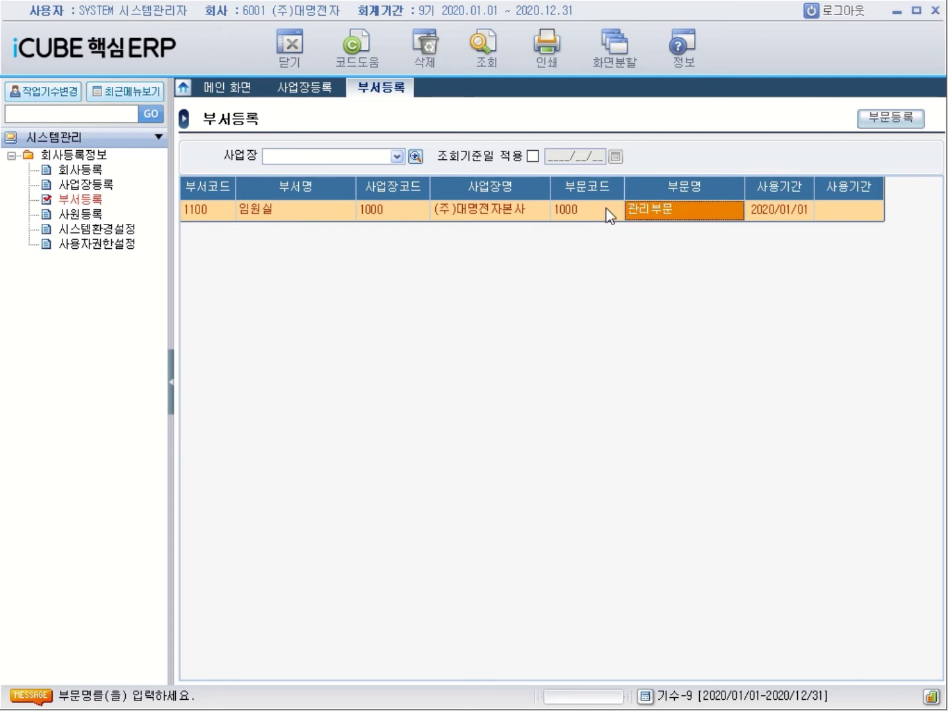
{"action": "left_click", "coordinate": [606, 207]}
{"action": "left_click", "coordinate": [356, 46]}
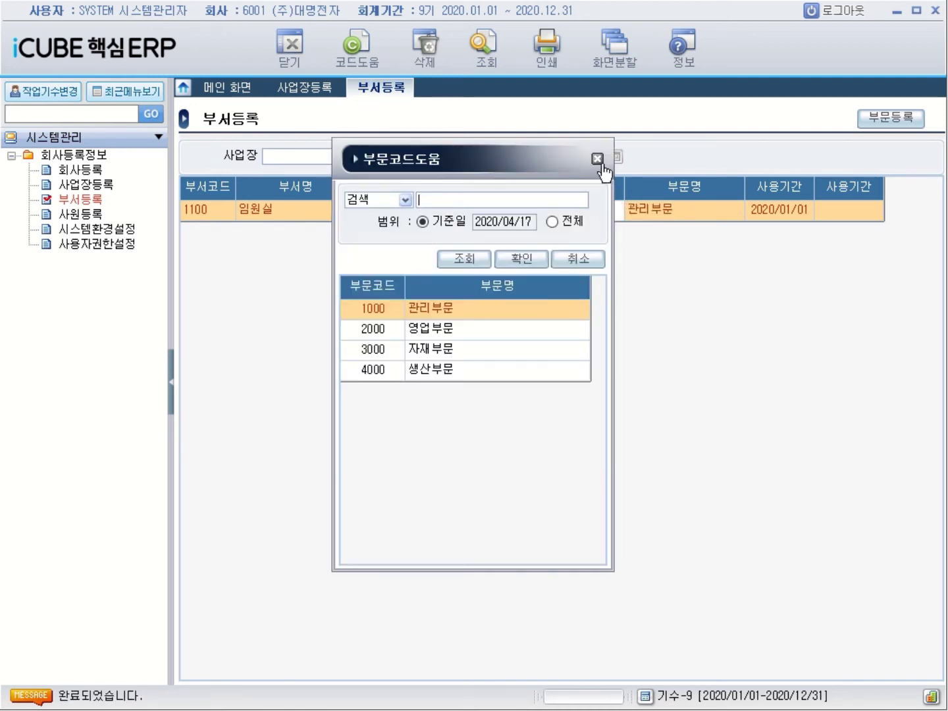
{"action": "left_click", "coordinate": [597, 159]}
{"action": "left_click", "coordinate": [359, 49]}
{"action": "left_click", "coordinate": [597, 159]}
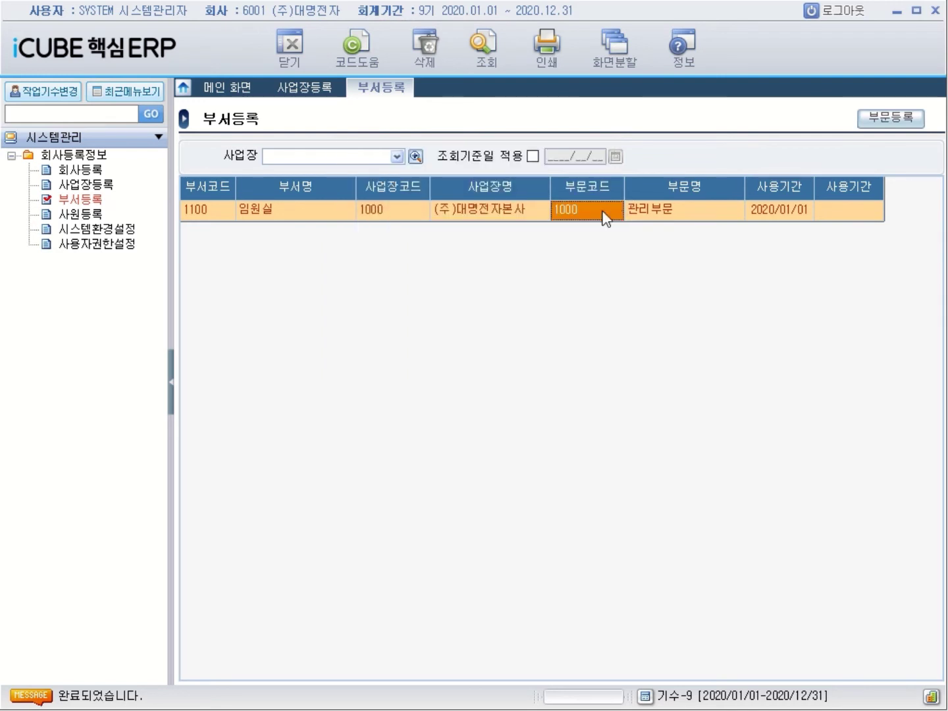
{"action": "key", "text": "F2"}
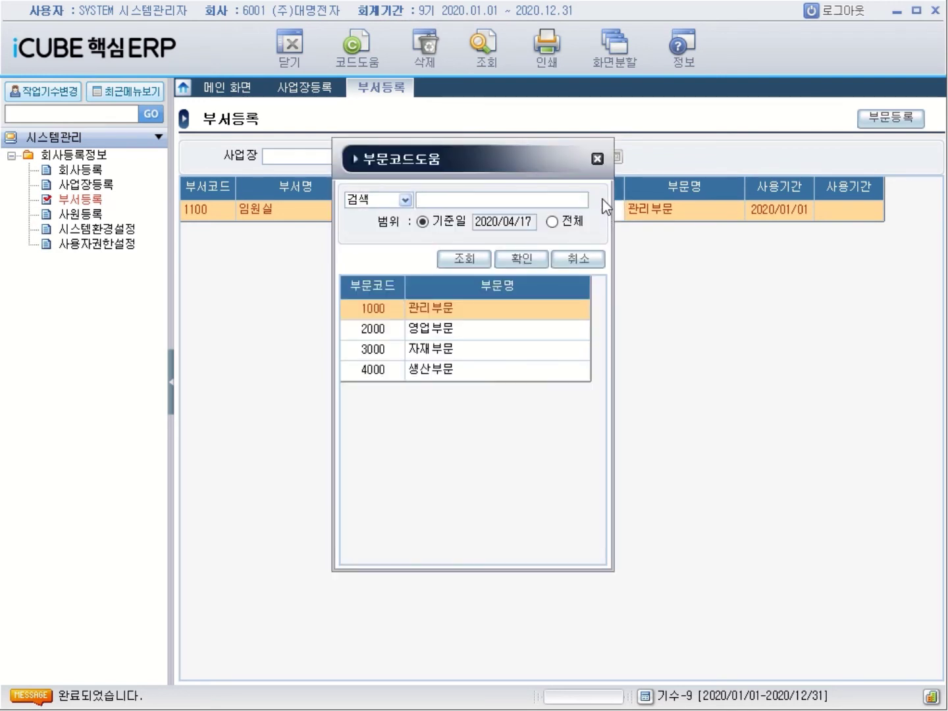
{"action": "left_click", "coordinate": [597, 159]}
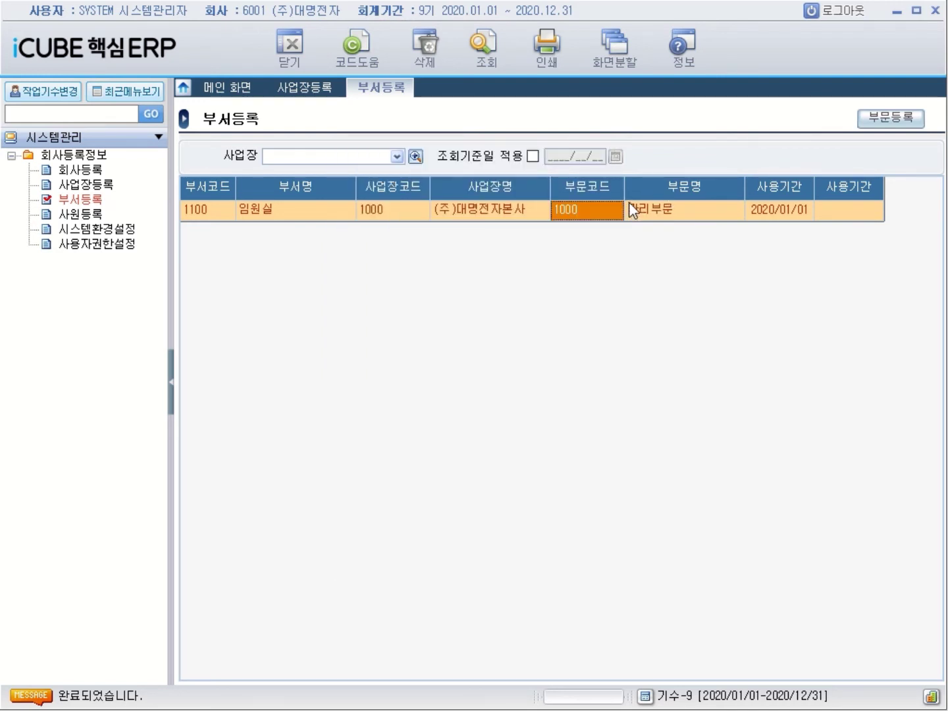
{"action": "key", "text": "Return"}
{"action": "key", "text": "Return"}
{"action": "key", "text": "Return"}
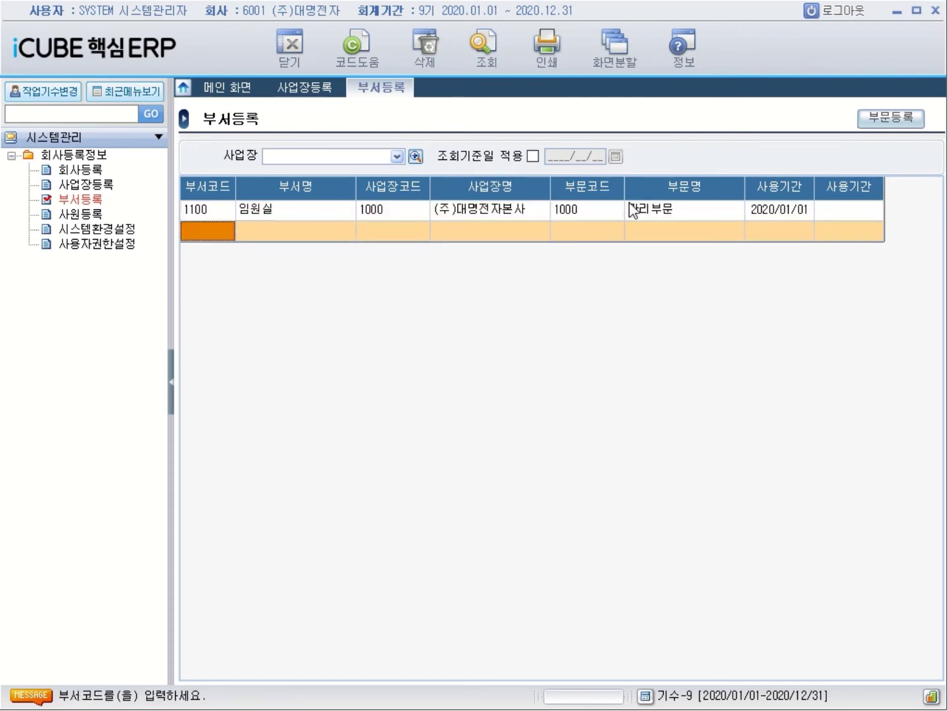
Enter department 1200 named 관리부, dismissing the required-fields warning
{"action": "type", "text": "1200"}
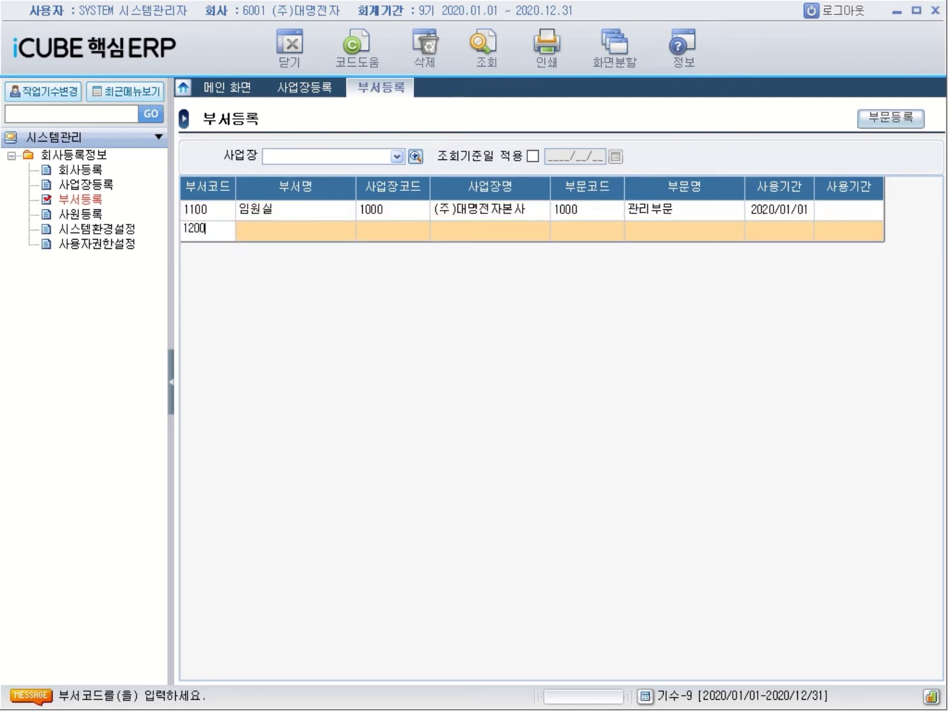
{"action": "key", "text": "Return"}
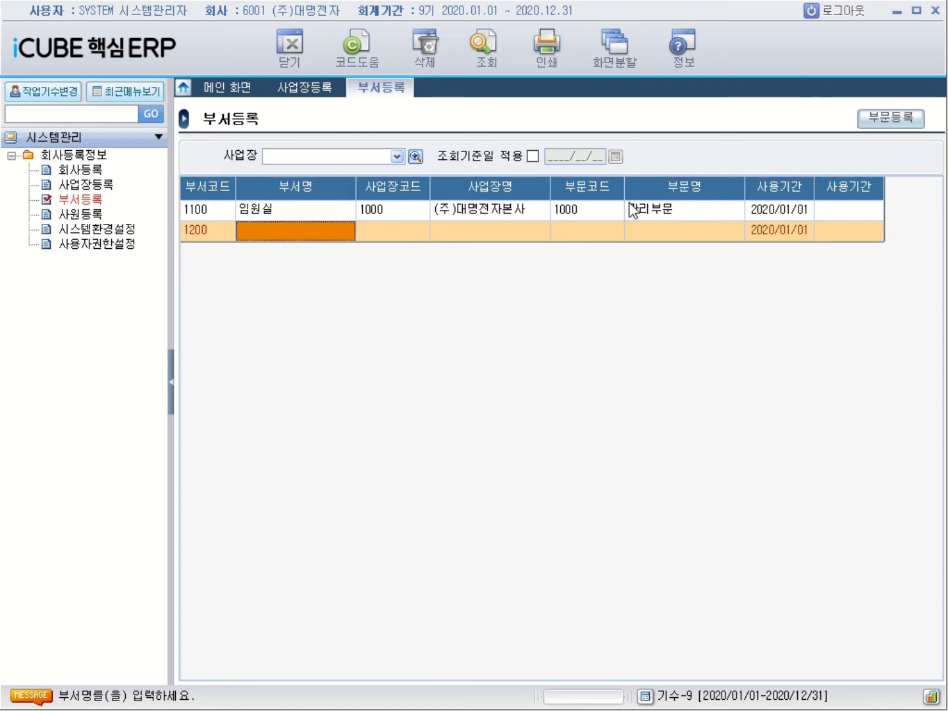
{"action": "type", "text": "삠"}
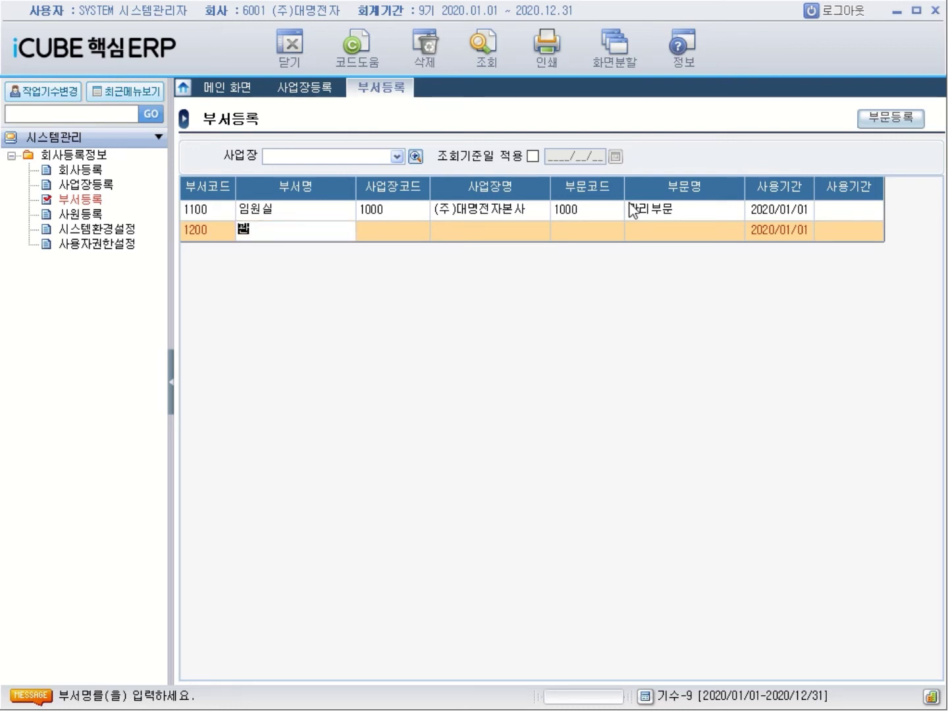
{"action": "type", "text": "리부"}
{"action": "key", "text": "Return"}
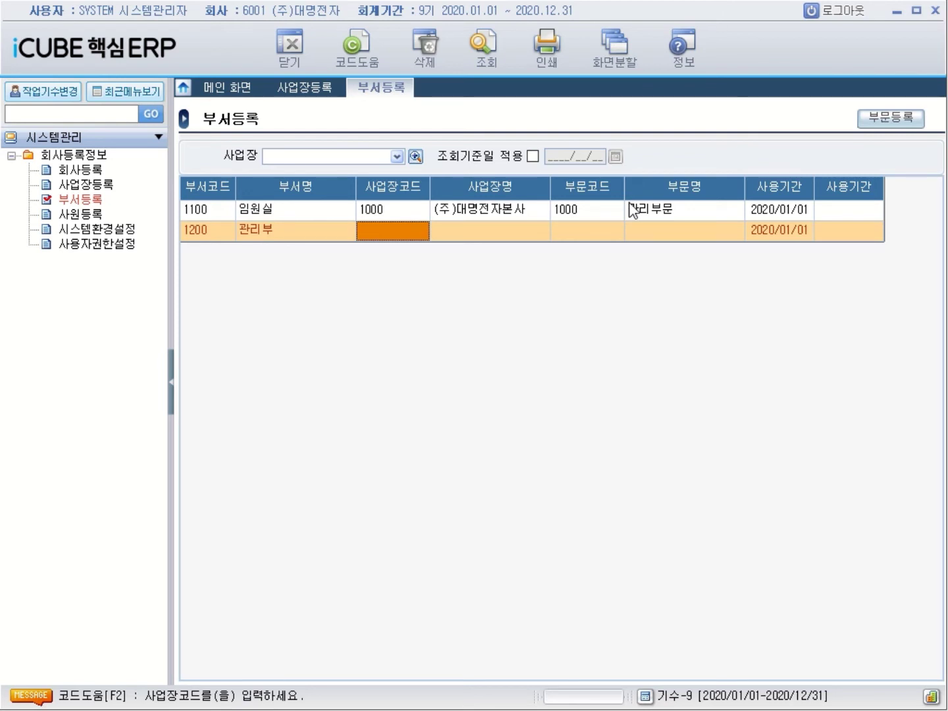
{"action": "left_click", "coordinate": [259, 233]}
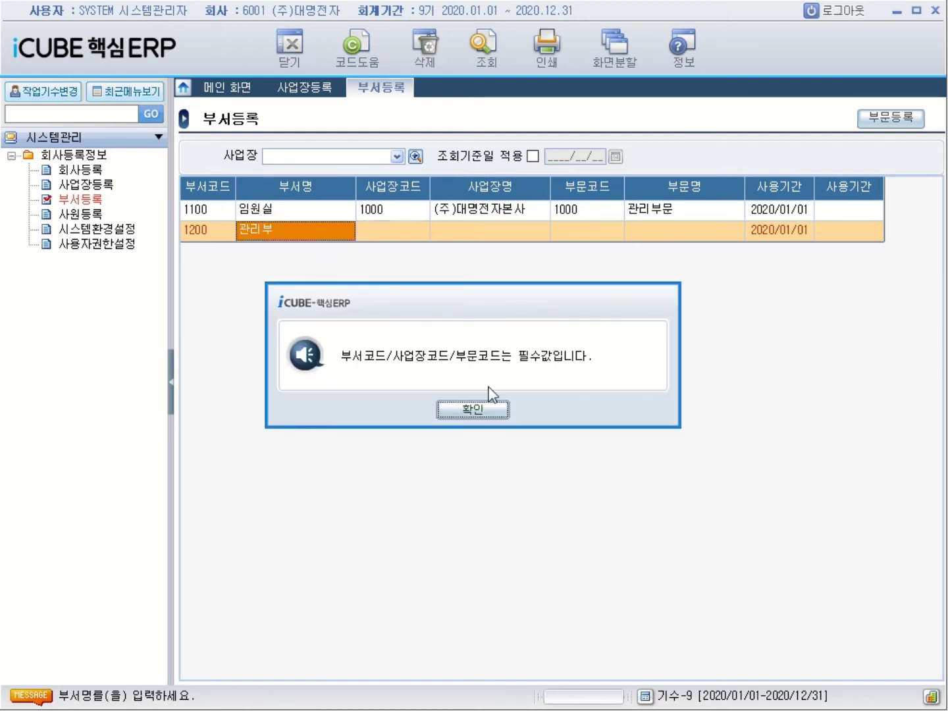
{"action": "left_click", "coordinate": [495, 411]}
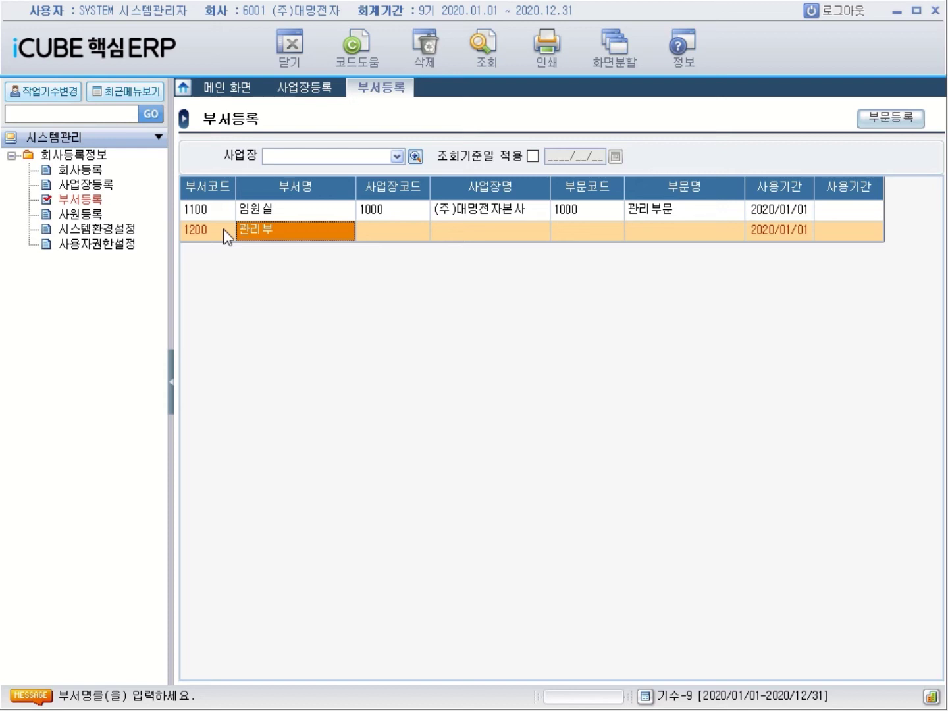
Give department 1200 workplace 1000 and division 1000, then start a new row
{"action": "key", "text": "Return"}
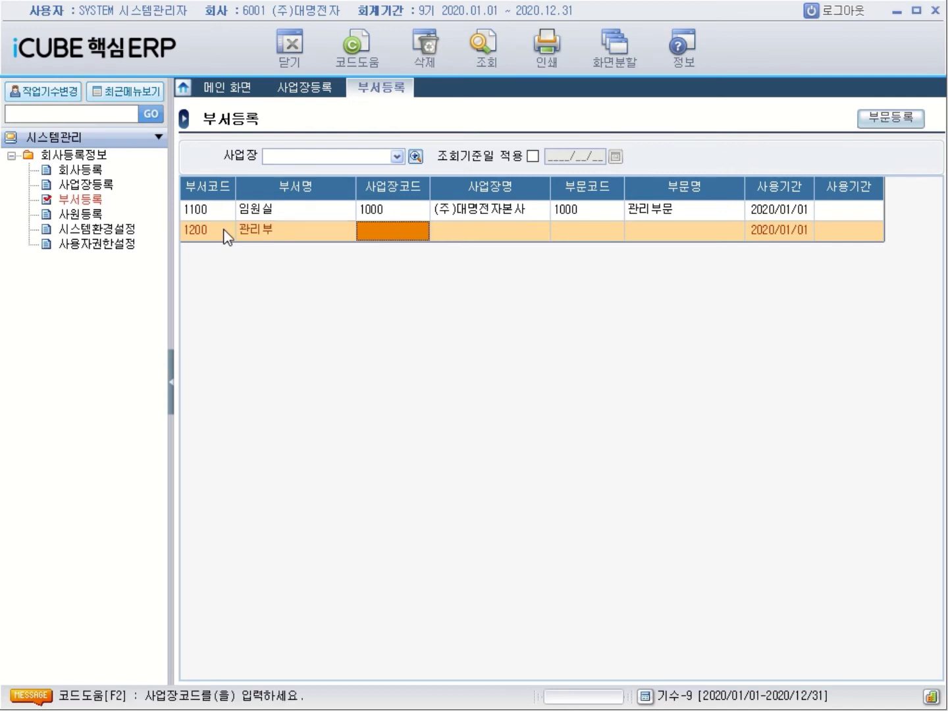
{"action": "type", "text": "1000"}
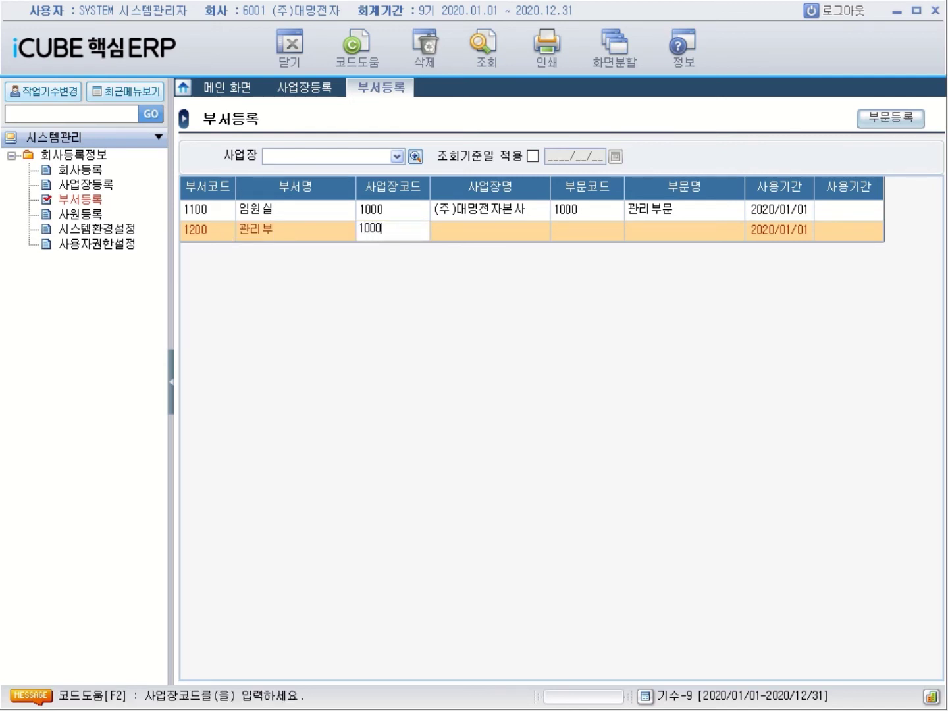
{"action": "key", "text": "Return"}
{"action": "key", "text": "Return"}
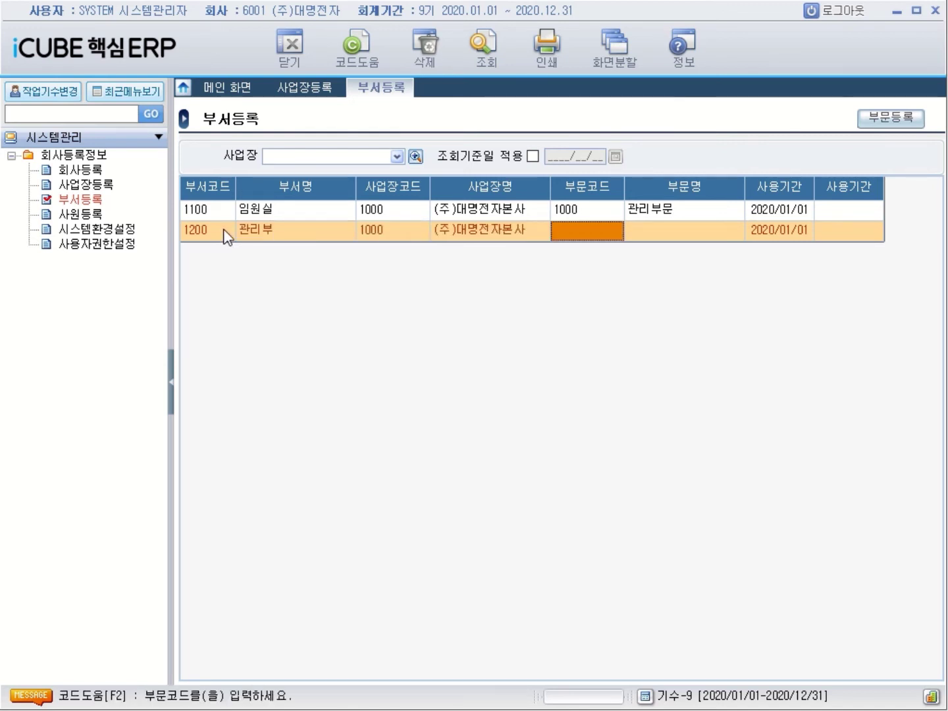
{"action": "type", "text": "1000"}
{"action": "key", "text": "Return"}
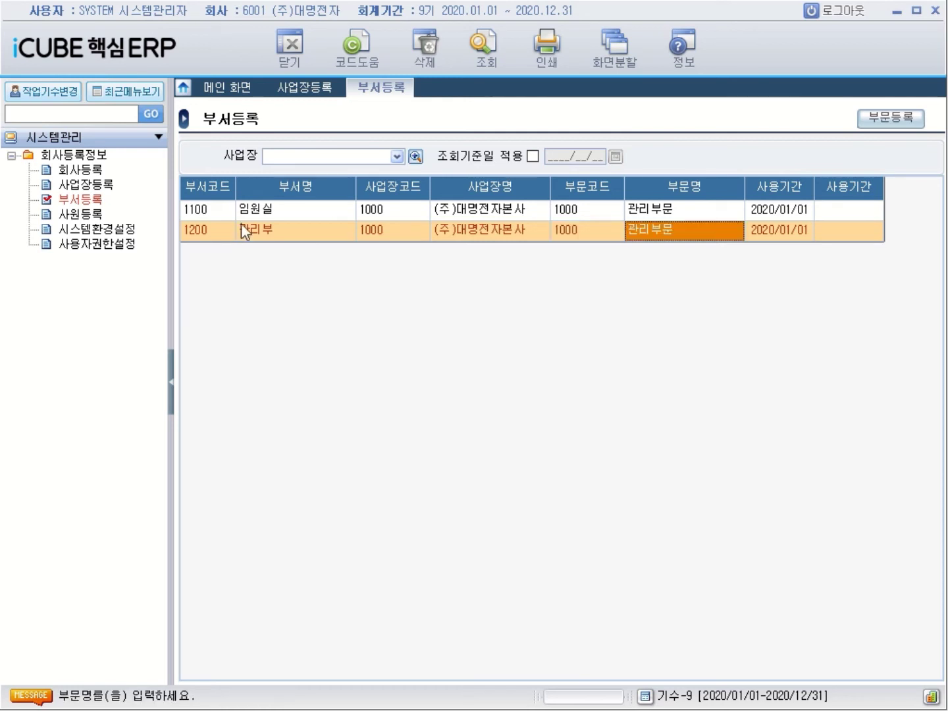
{"action": "key", "text": "Return"}
{"action": "key", "text": "Return"}
{"action": "key", "text": "Return"}
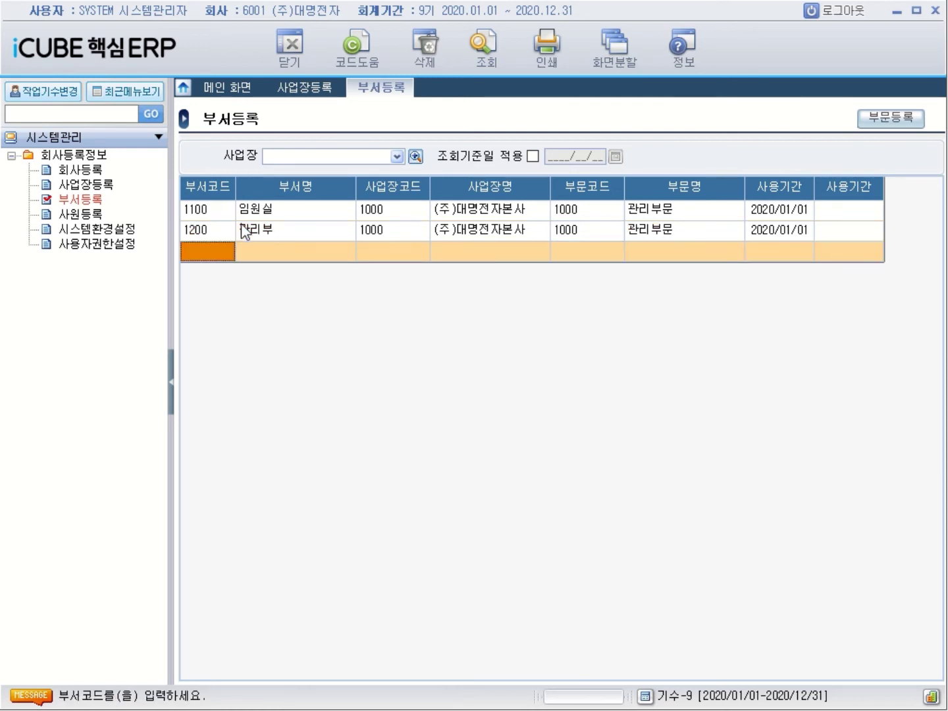
Add department 2100 영업1부 with workplace 1000 and sector 2000
{"action": "type", "text": "2100"}
{"action": "key", "text": "Return"}
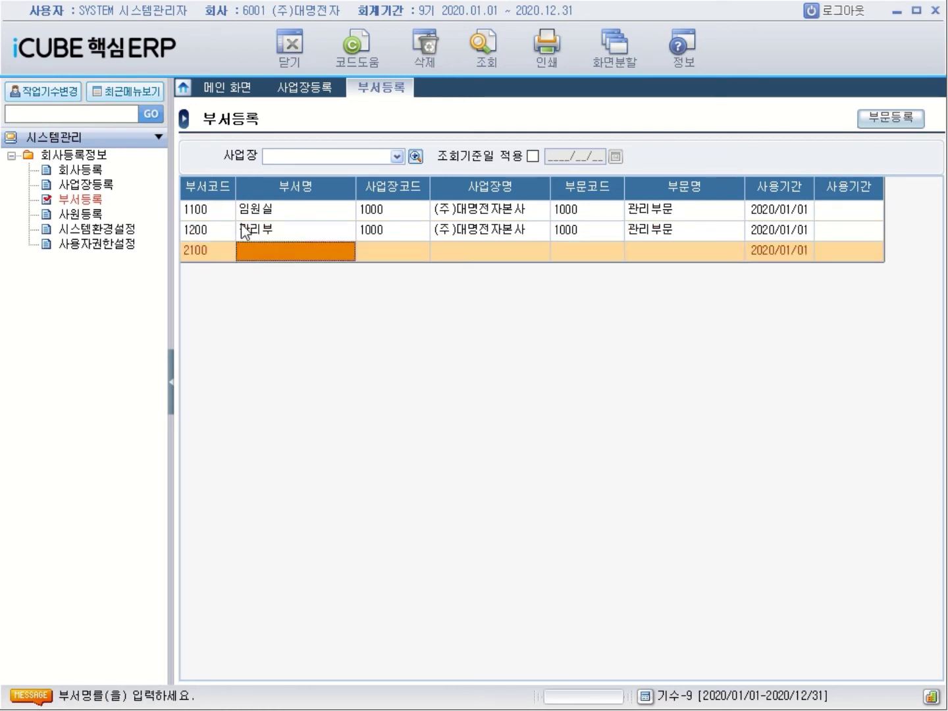
{"action": "type", "text": "영"}
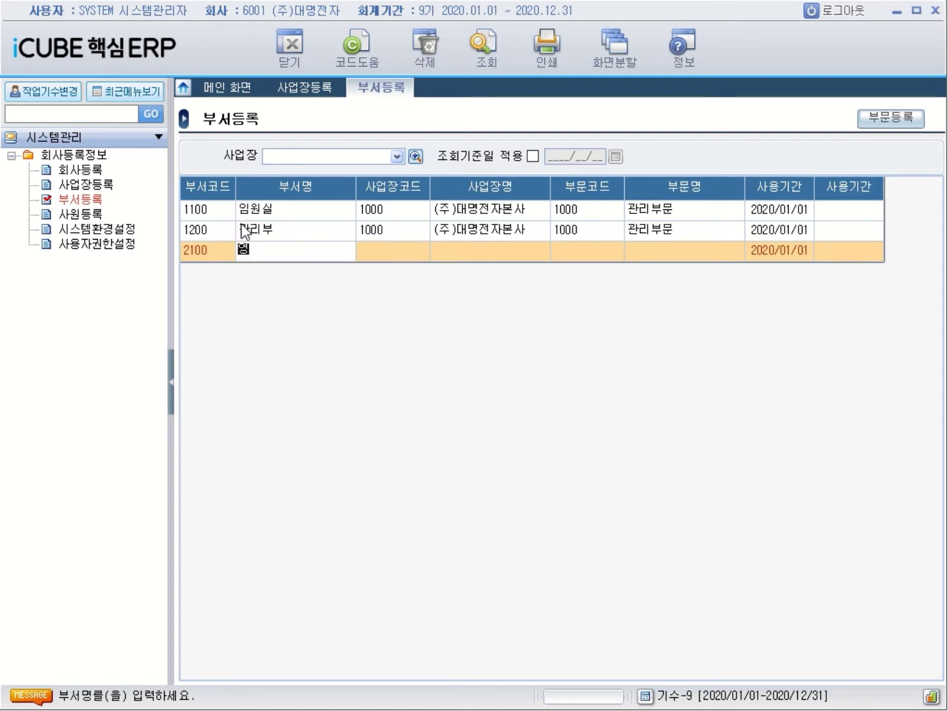
{"action": "type", "text": "ㅇㅓㅂ1ㅂㅜ"}
{"action": "key", "text": "Return"}
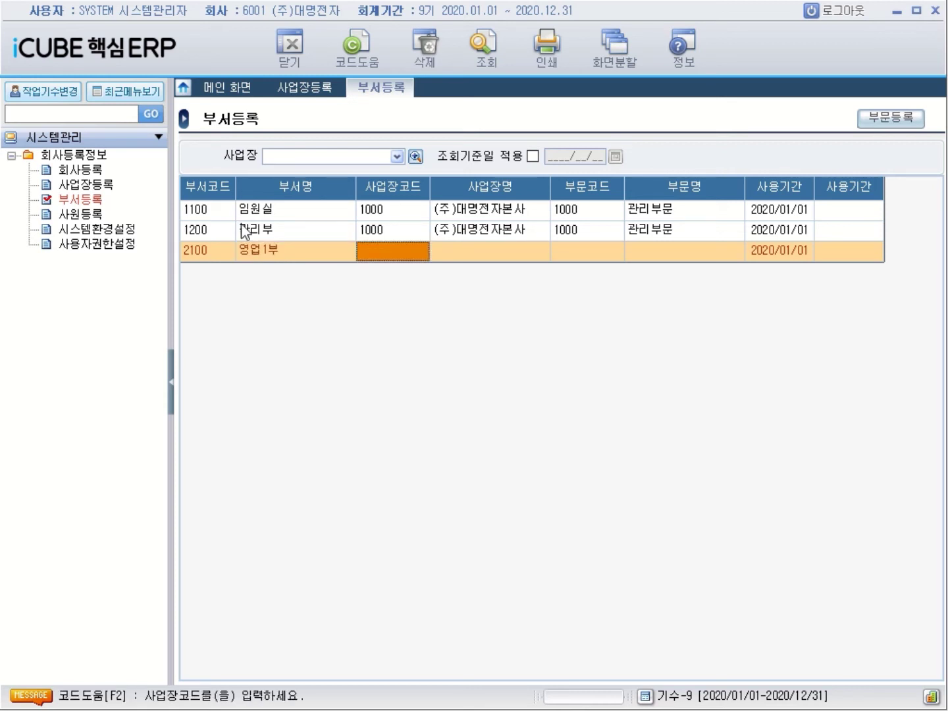
{"action": "type", "text": "1000"}
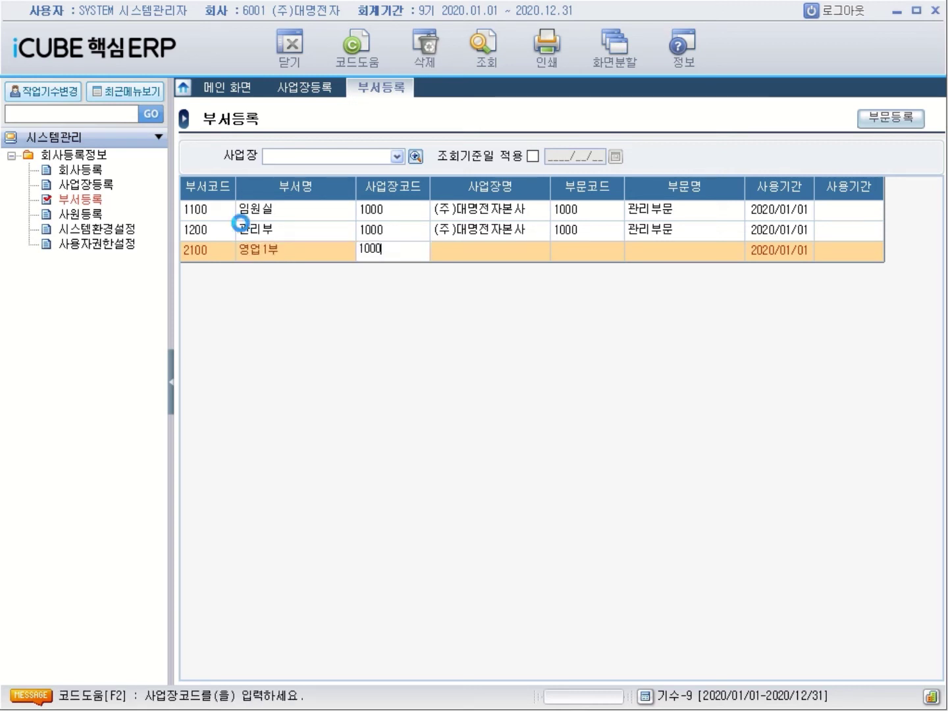
{"action": "key", "text": "Return"}
{"action": "key", "text": "Return"}
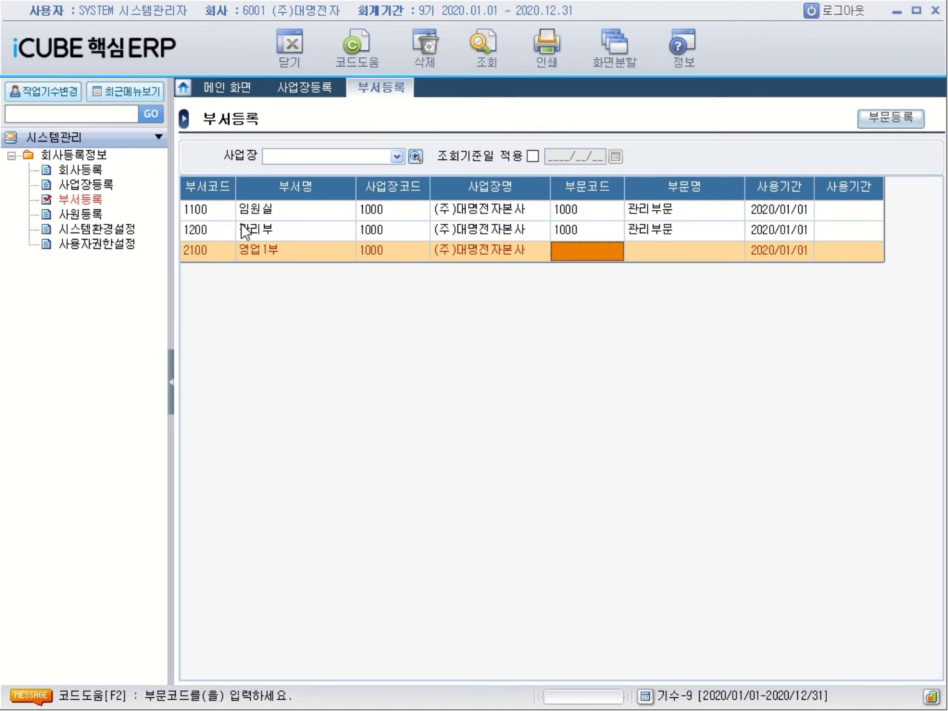
{"action": "type", "text": "2000"}
{"action": "key", "text": "Return"}
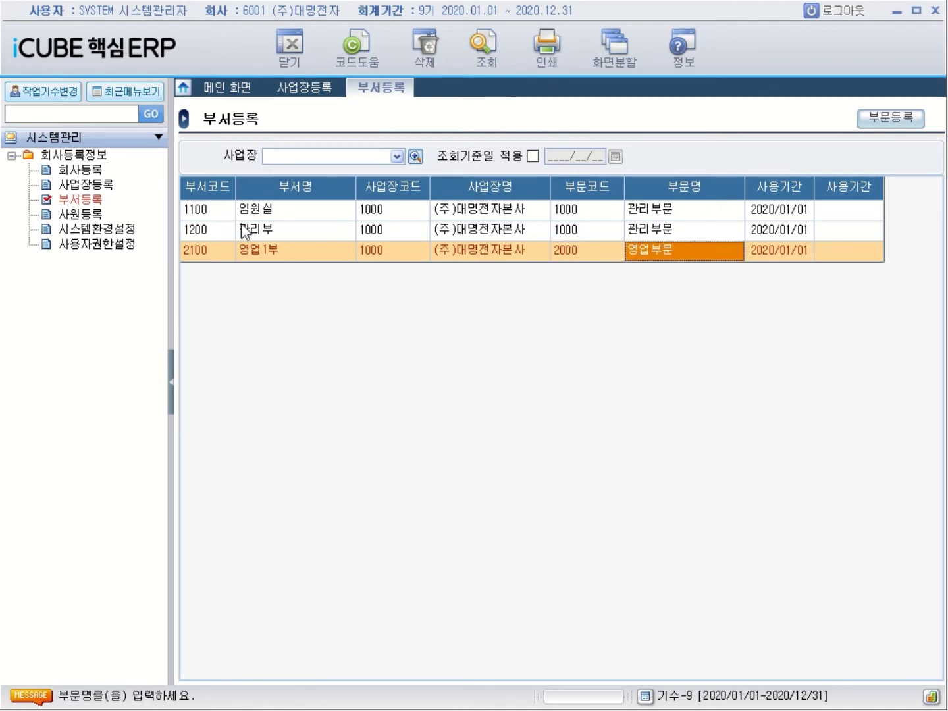
{"action": "key", "text": "Return"}
{"action": "key", "text": "Return"}
Add department 2200 영업2부 with workplace 1000 and sector 2000, then start a new row
{"action": "type", "text": "2"}
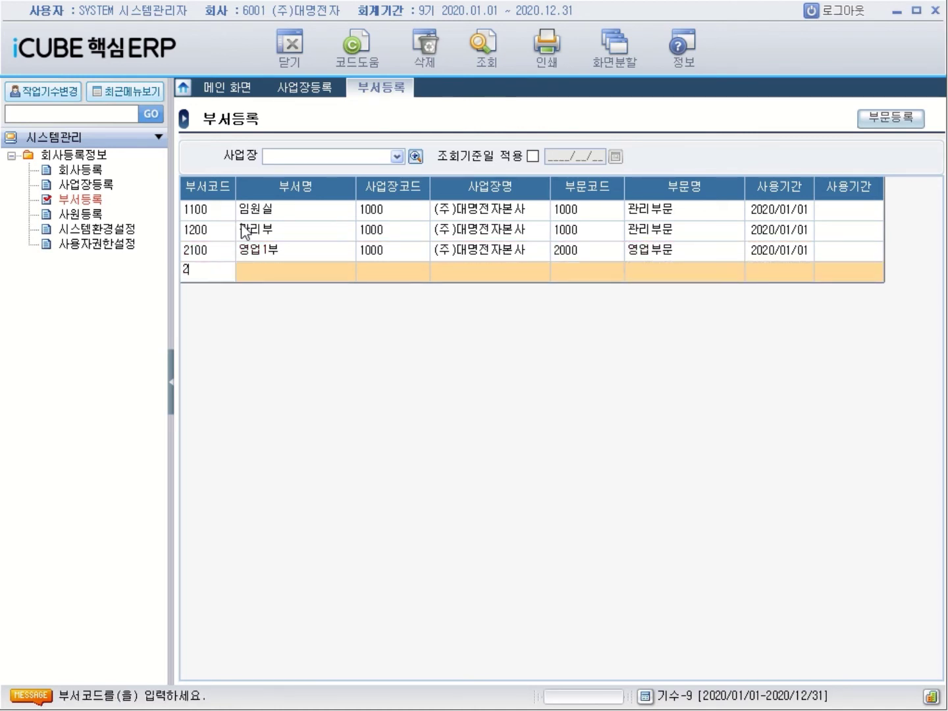
{"action": "type", "text": "200"}
{"action": "key", "text": "Return"}
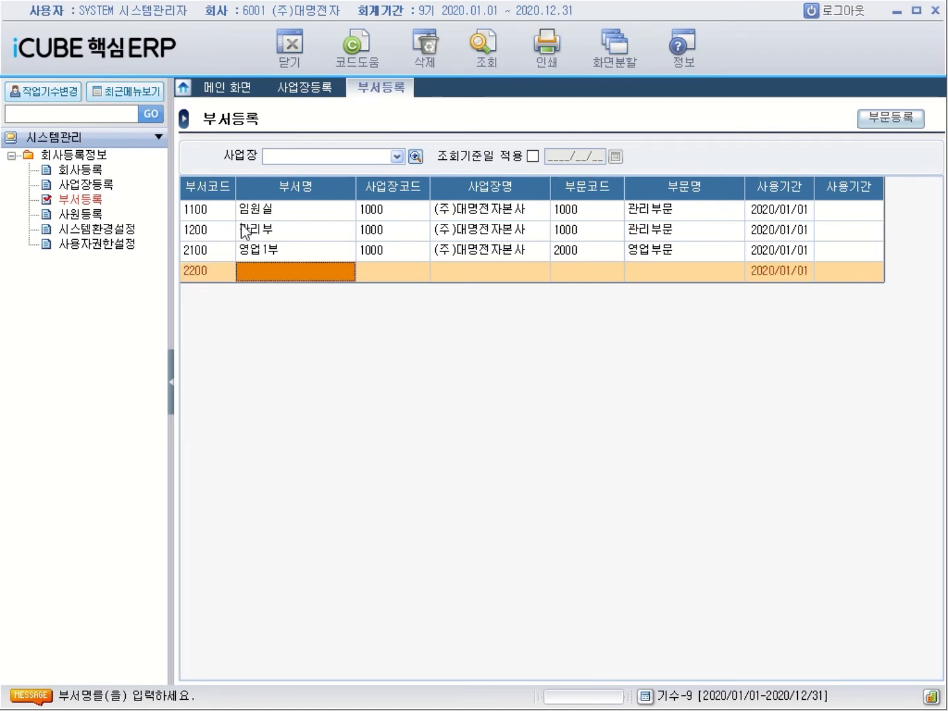
{"action": "type", "text": "ㅇ"}
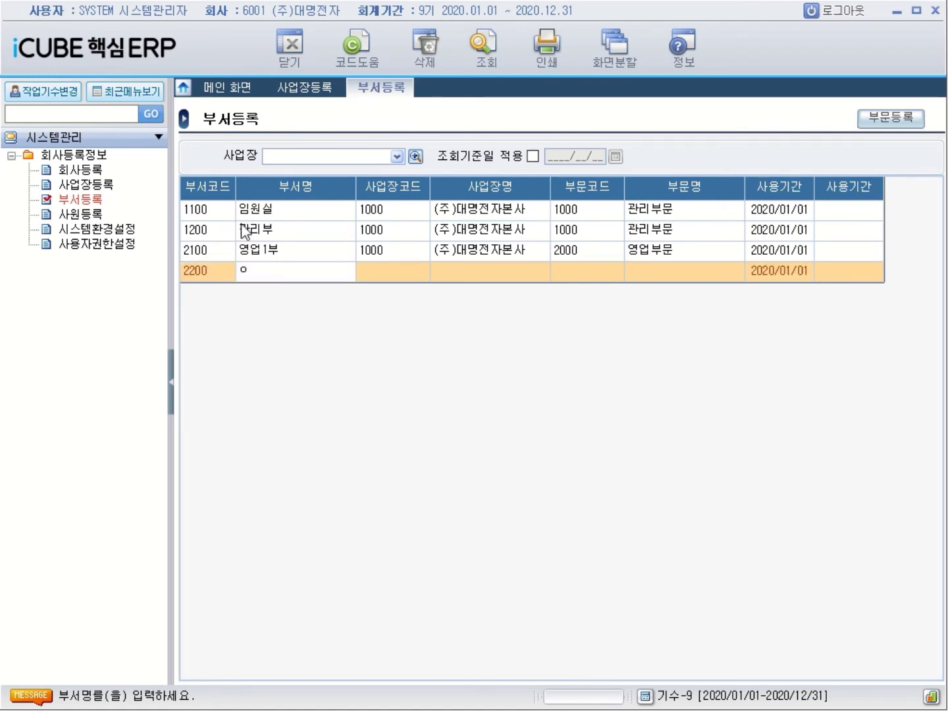
{"action": "type", "text": "ㅕㅇ어ㅂ2ㅂㅜ"}
{"action": "key", "text": "Return"}
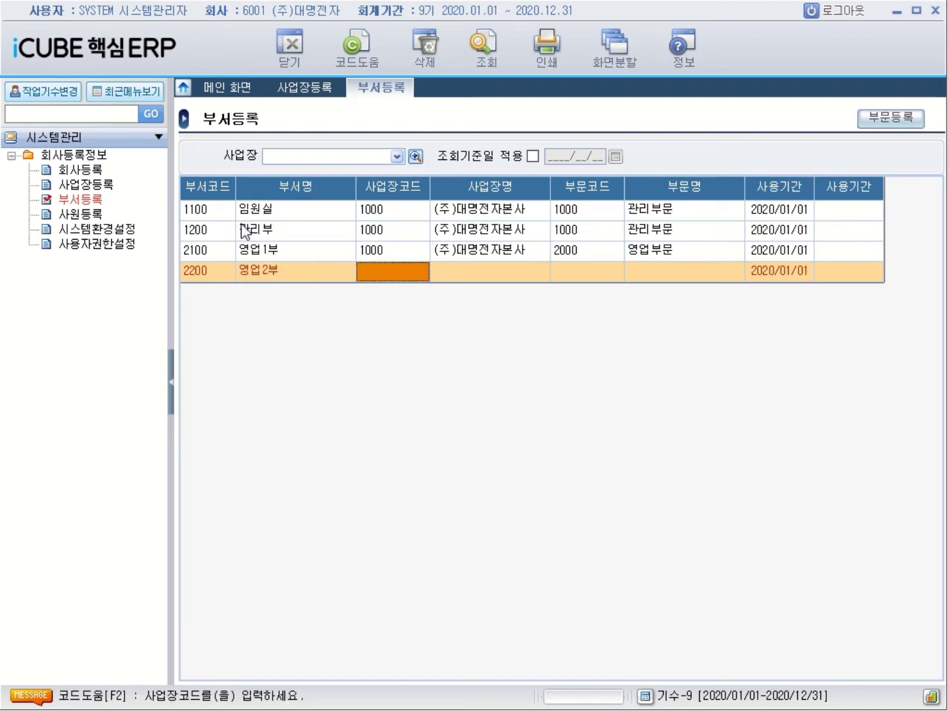
{"action": "type", "text": "1000"}
{"action": "key", "text": "Return"}
{"action": "key", "text": "Return"}
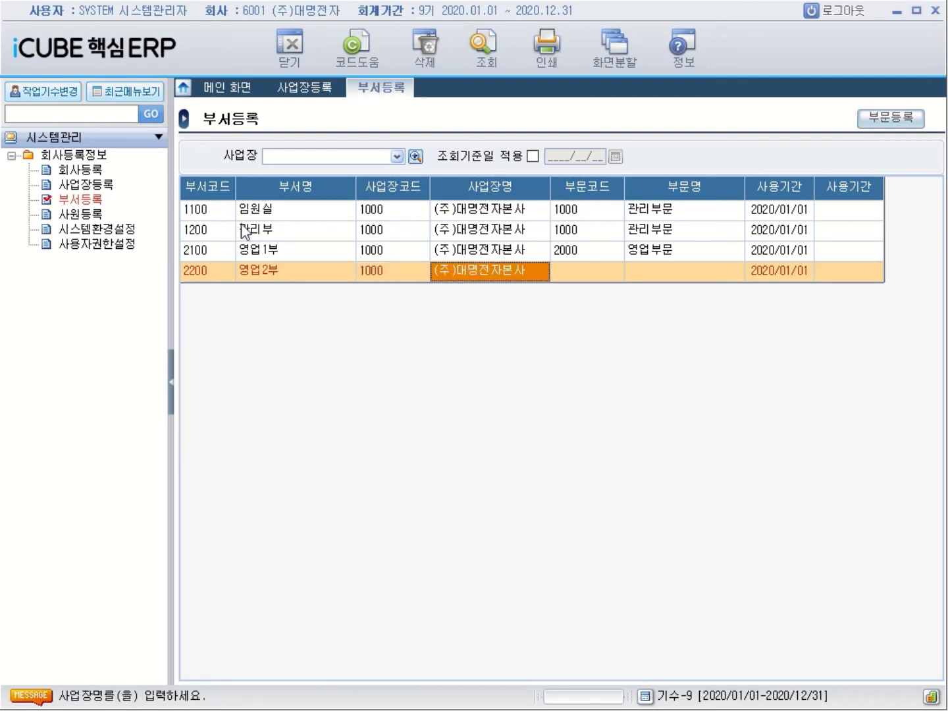
{"action": "type", "text": "2000"}
{"action": "key", "text": "Return"}
{"action": "key", "text": "Return"}
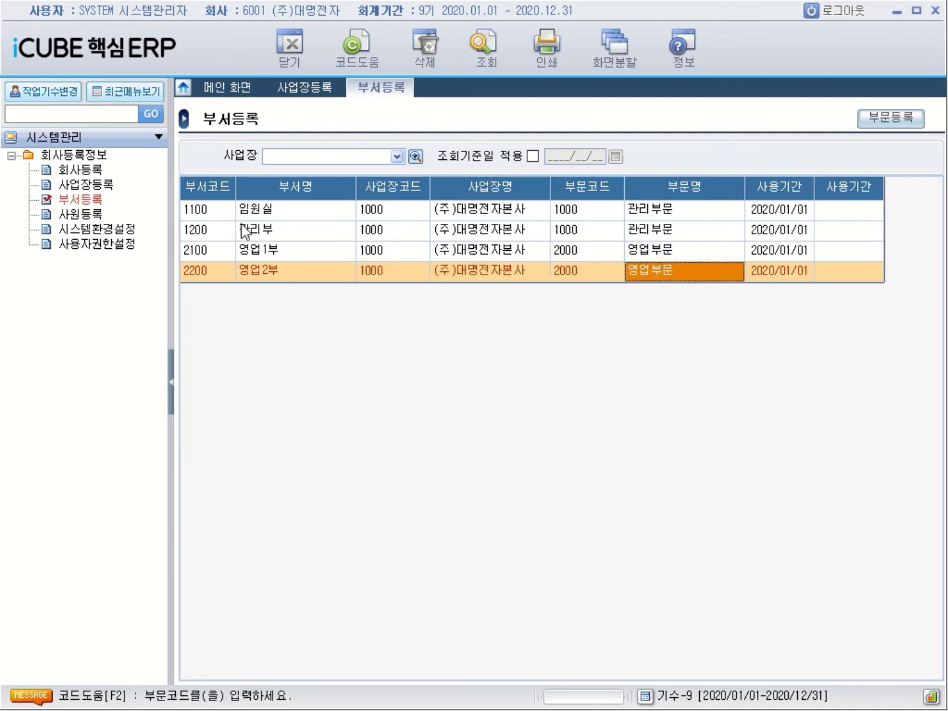
{"action": "key", "text": "Return"}
{"action": "key", "text": "Return"}
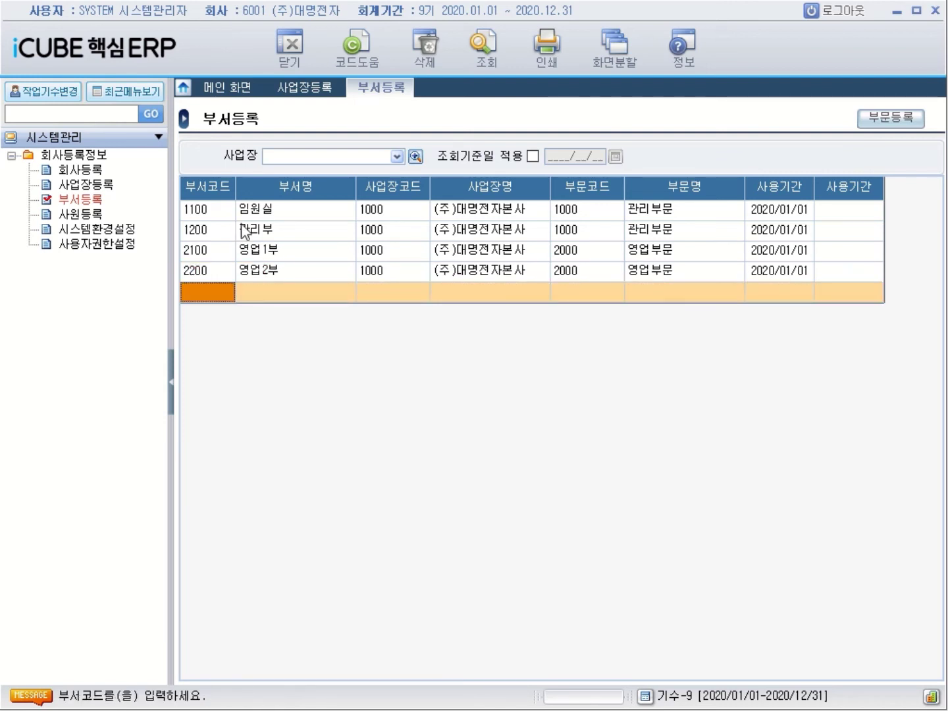
Enter department 3100 자재부 with workplace code 2000 (천안공장), moving on to its sector code
{"action": "type", "text": "3100"}
{"action": "key", "text": "Return"}
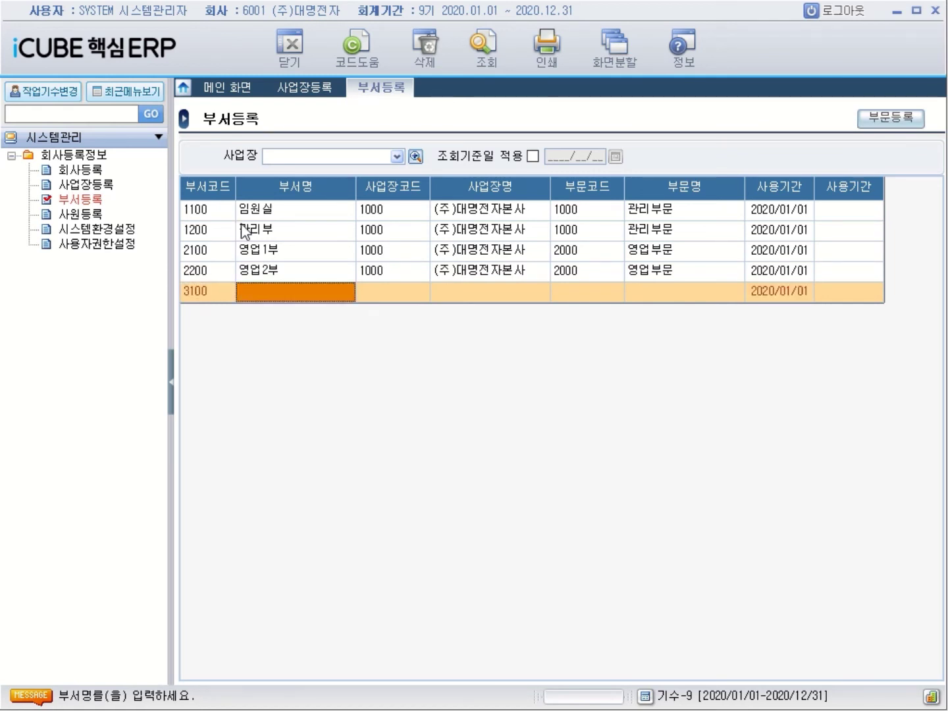
{"action": "type", "text": "자재"}
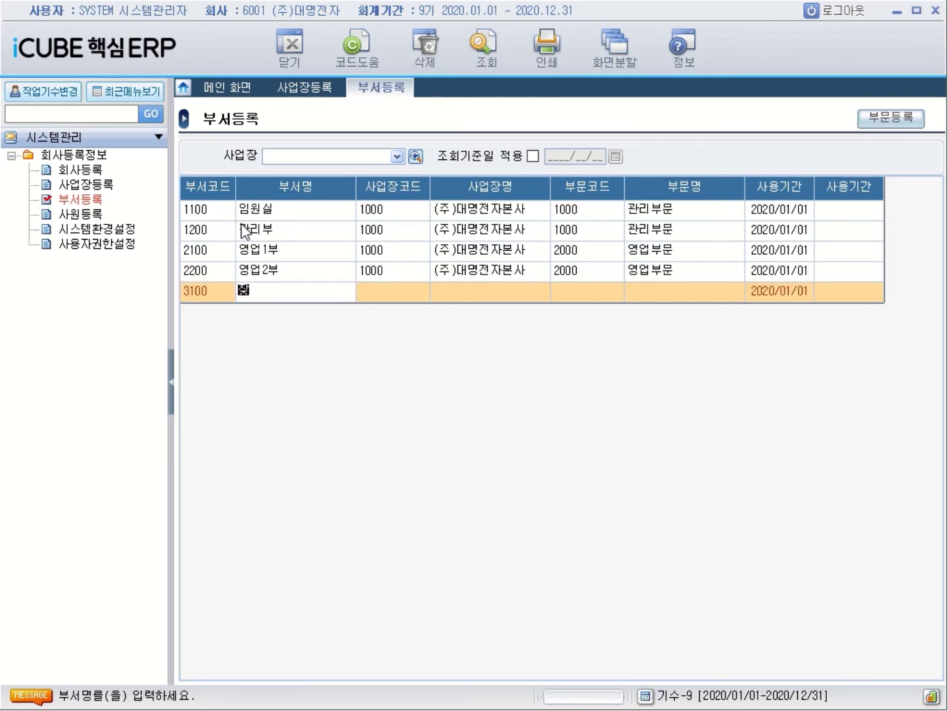
{"action": "type", "text": "부"}
{"action": "key", "text": "Return"}
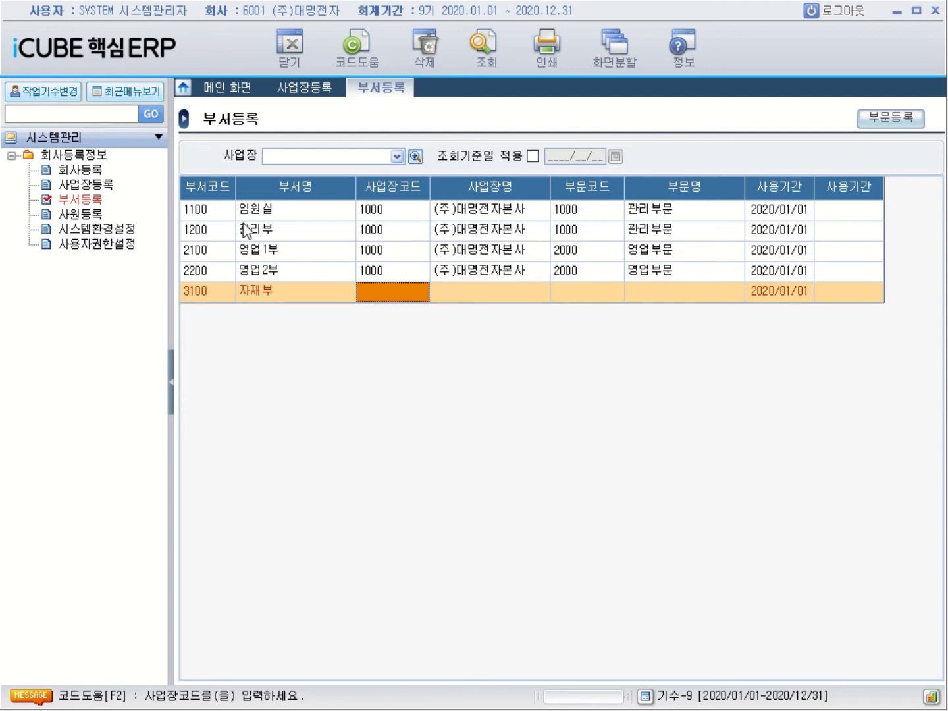
{"action": "type", "text": "2000"}
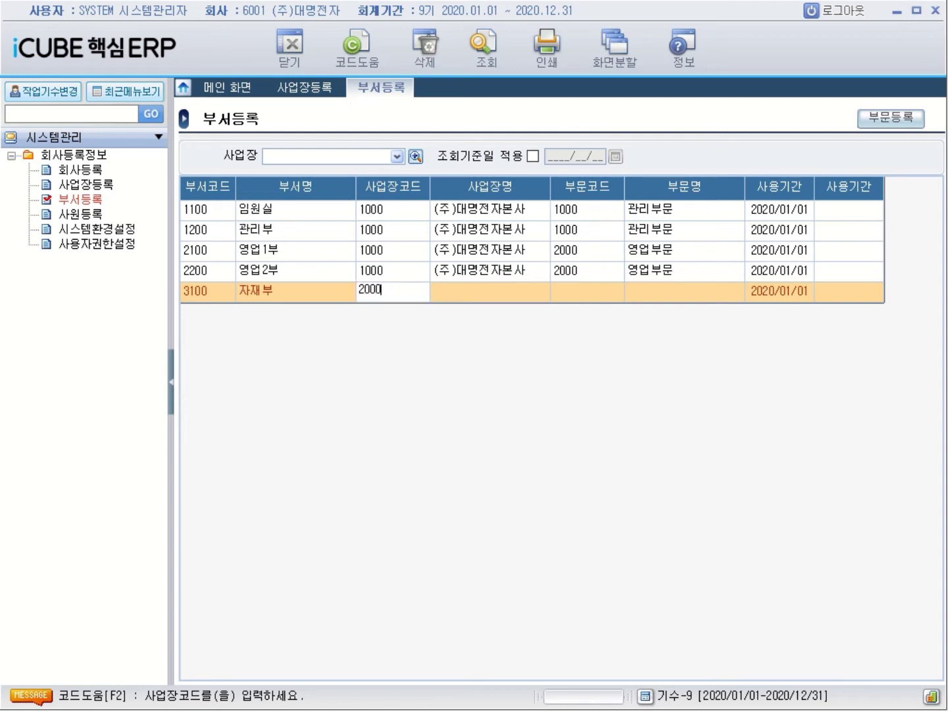
{"action": "key", "text": "Return"}
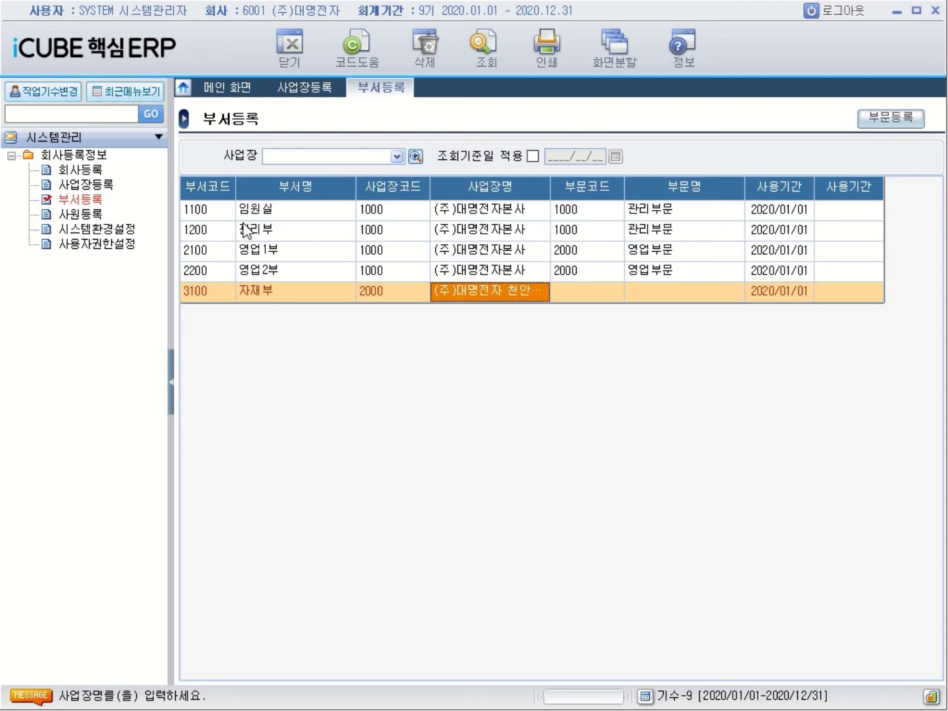
{"action": "key", "text": "Return"}
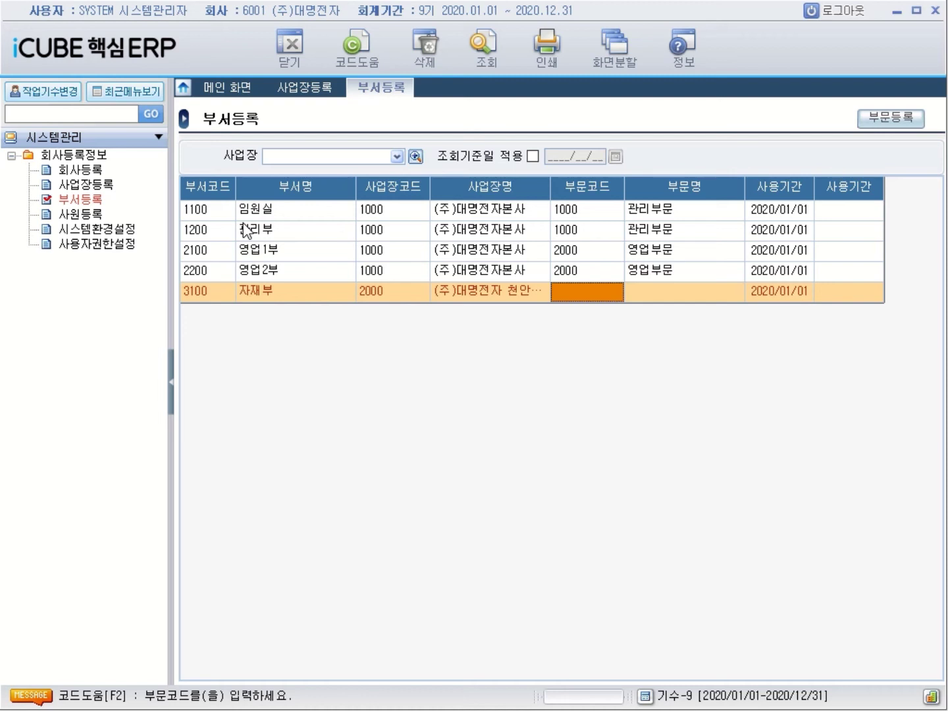
Give department 3100 자재부 sector code 3000 자재부문
{"action": "type", "text": "3000"}
{"action": "key", "text": "Return"}
{"action": "key", "text": "Return"}
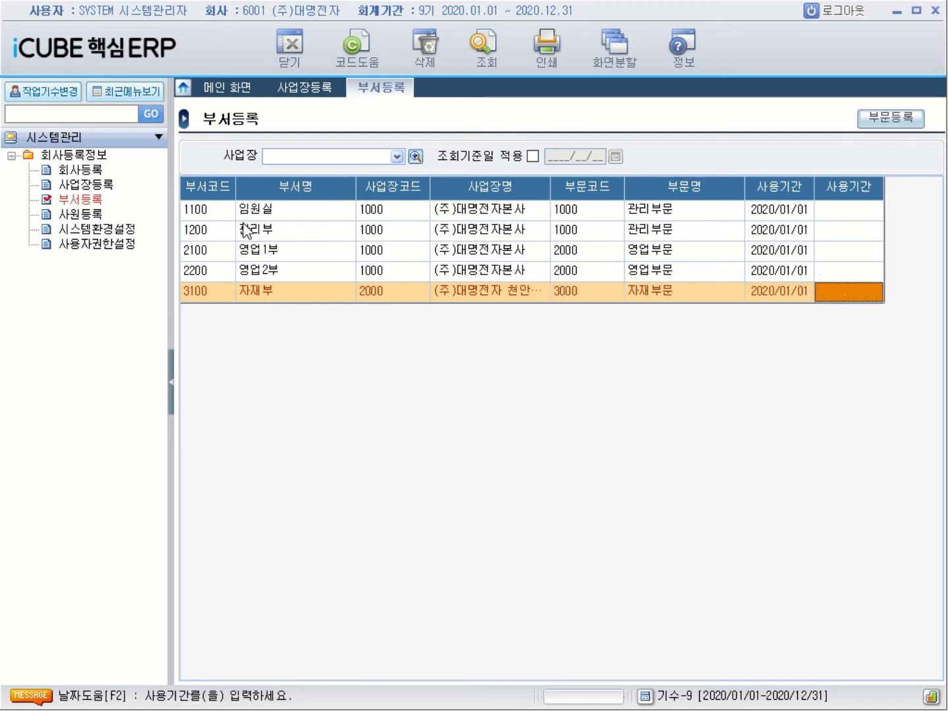
Add department 4100 생산부 with workplace 2000 and sector 4000
{"action": "key", "text": "Return"}
{"action": "type", "text": "4100"}
{"action": "key", "text": "Return"}
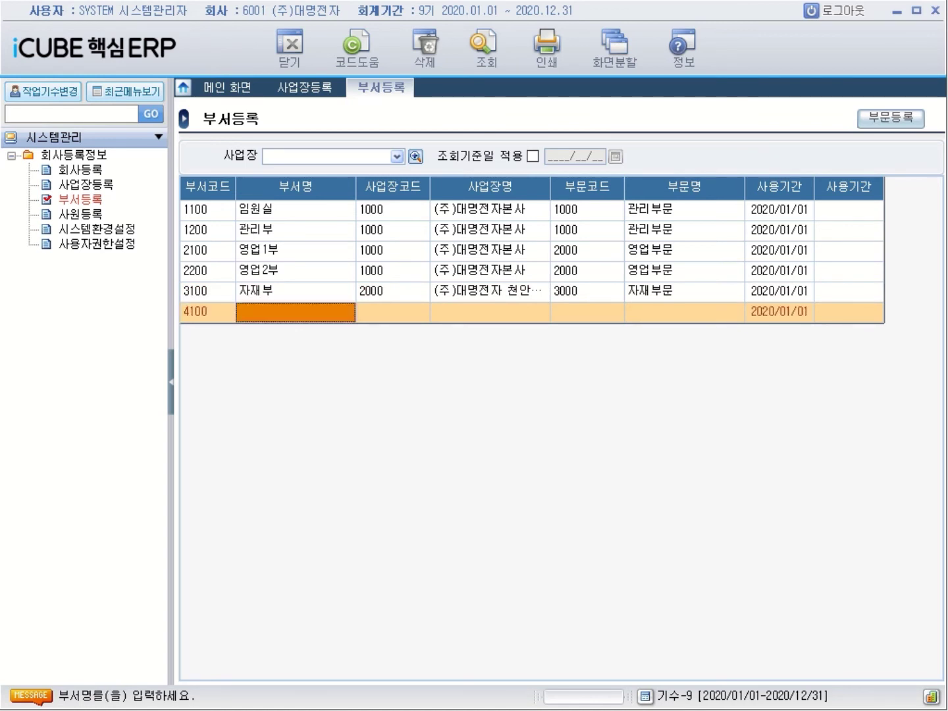
{"action": "type", "text": "생"}
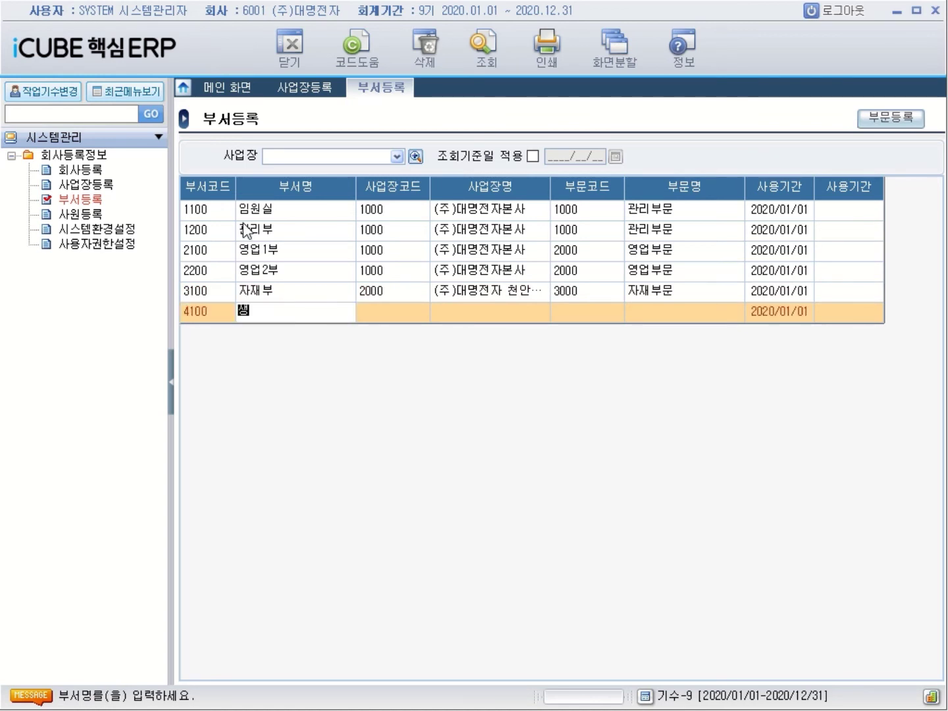
{"action": "type", "text": "산부"}
{"action": "key", "text": "Return"}
{"action": "type", "text": "2000"}
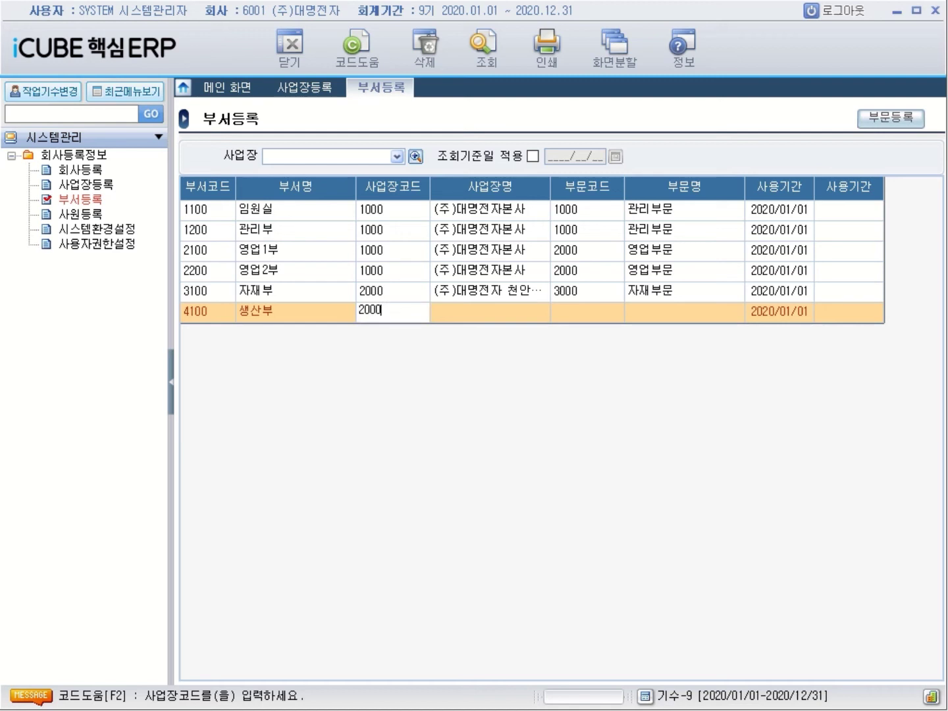
{"action": "key", "text": "Return"}
{"action": "key", "text": "Return"}
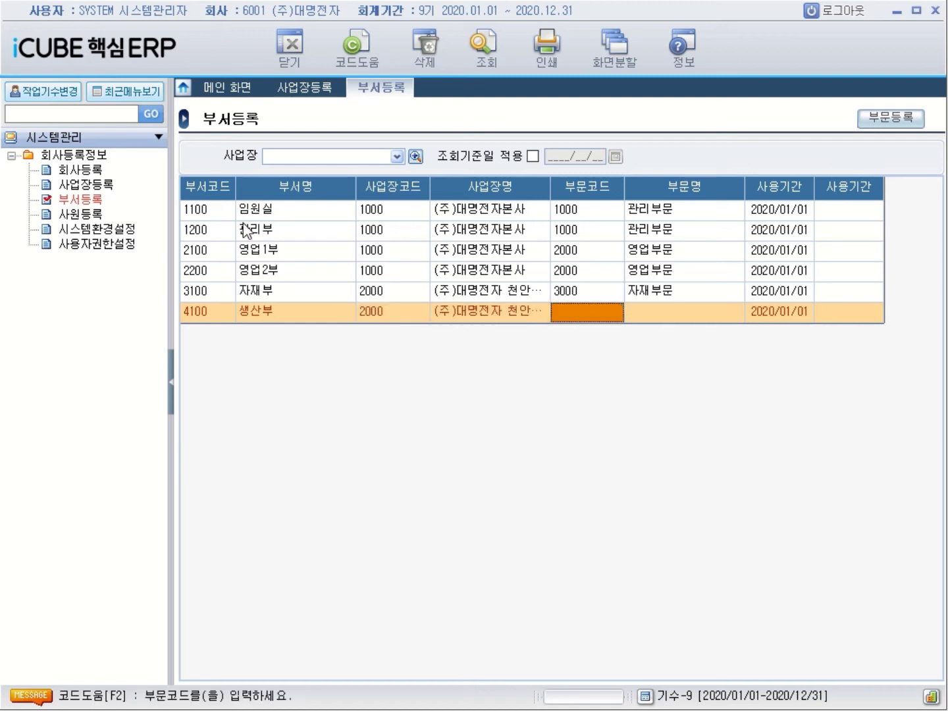
{"action": "type", "text": "4000"}
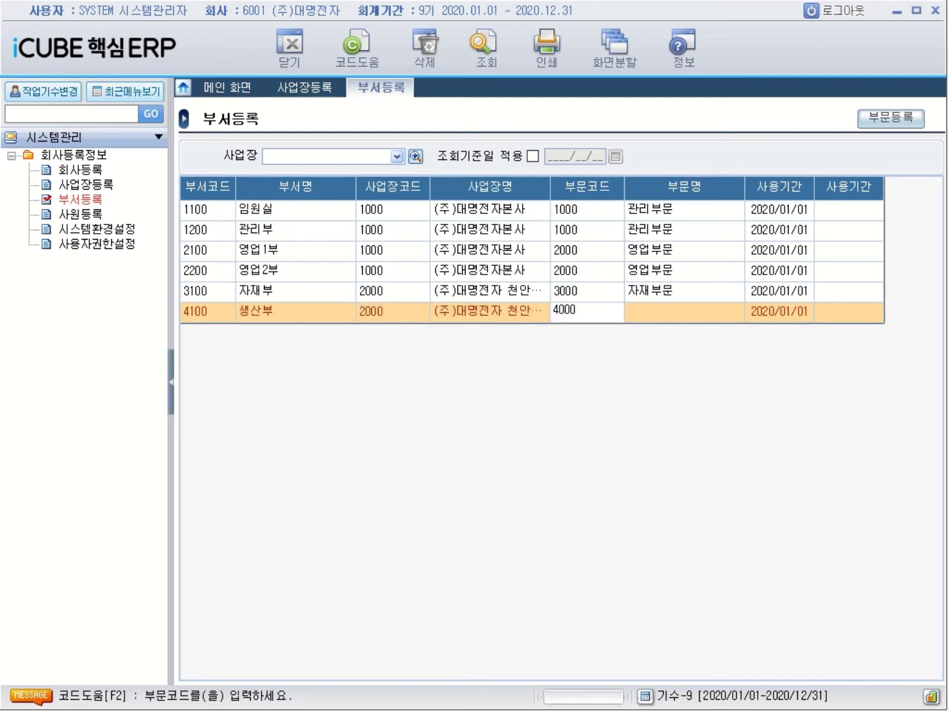
{"action": "key", "text": "Return"}
{"action": "key", "text": "Return"}
{"action": "key", "text": "Return"}
{"action": "key", "text": "Return"}
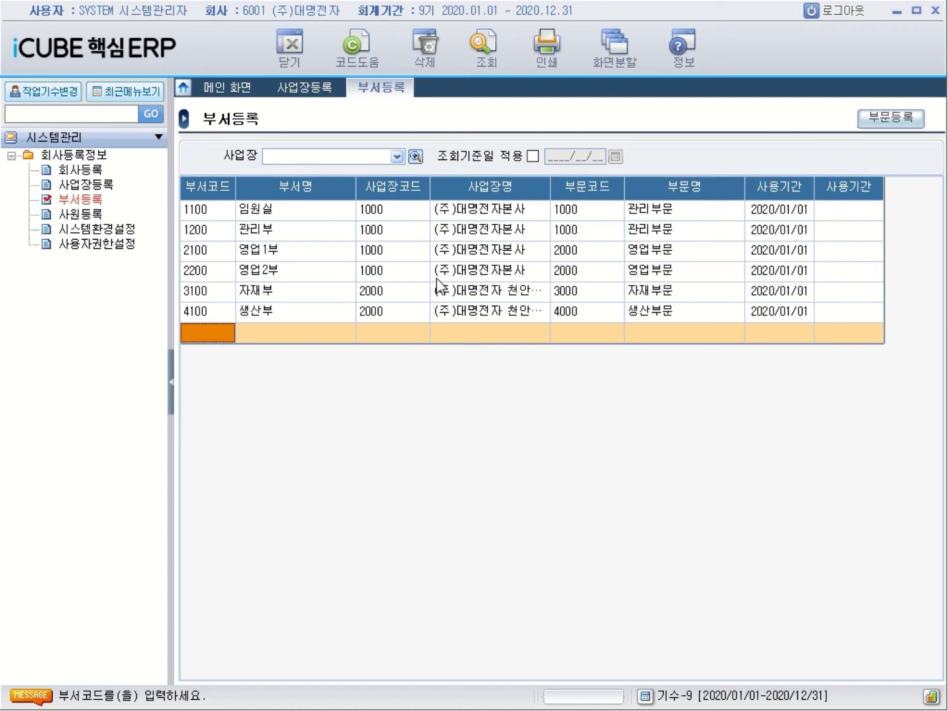
Preview the six-department list using the 부서등록 LIST print form, then close the print settings
{"action": "left_click", "coordinate": [545, 64]}
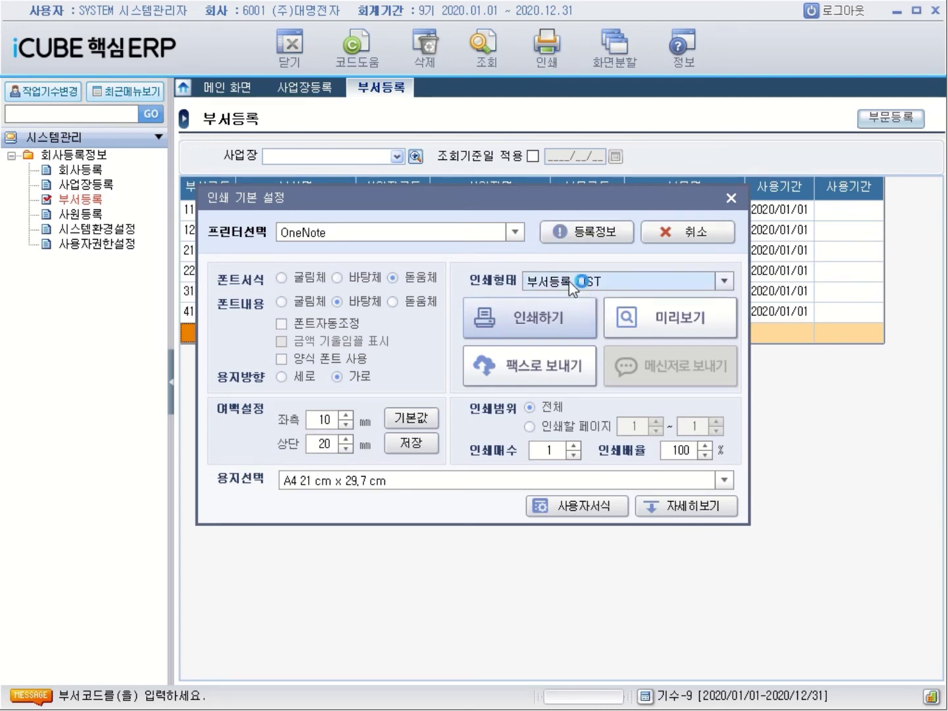
{"action": "left_click", "coordinate": [724, 282]}
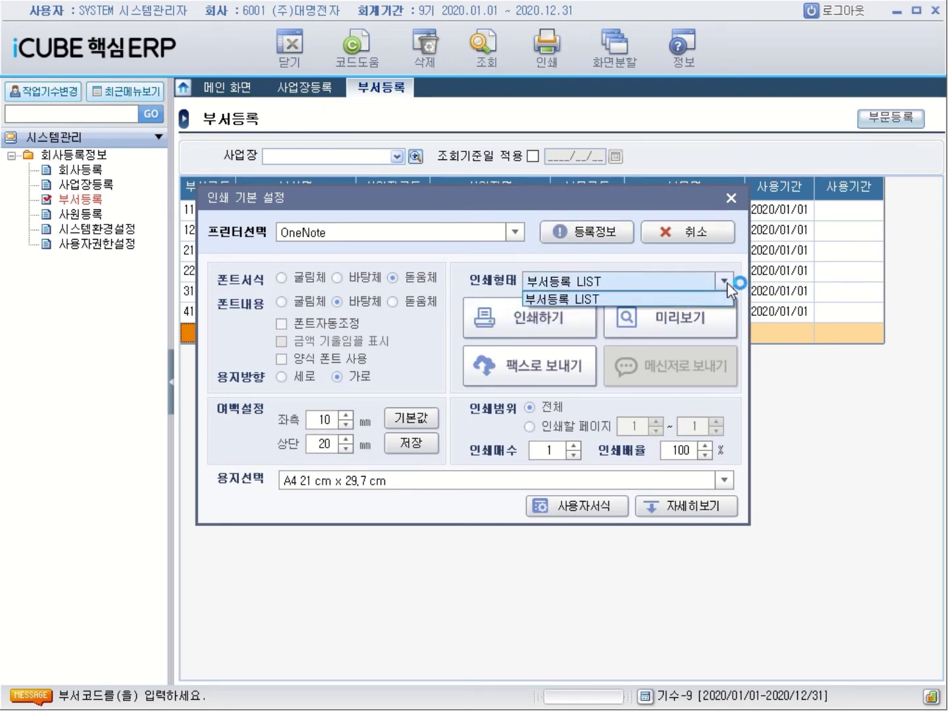
{"action": "left_click", "coordinate": [685, 300]}
{"action": "left_click", "coordinate": [678, 311]}
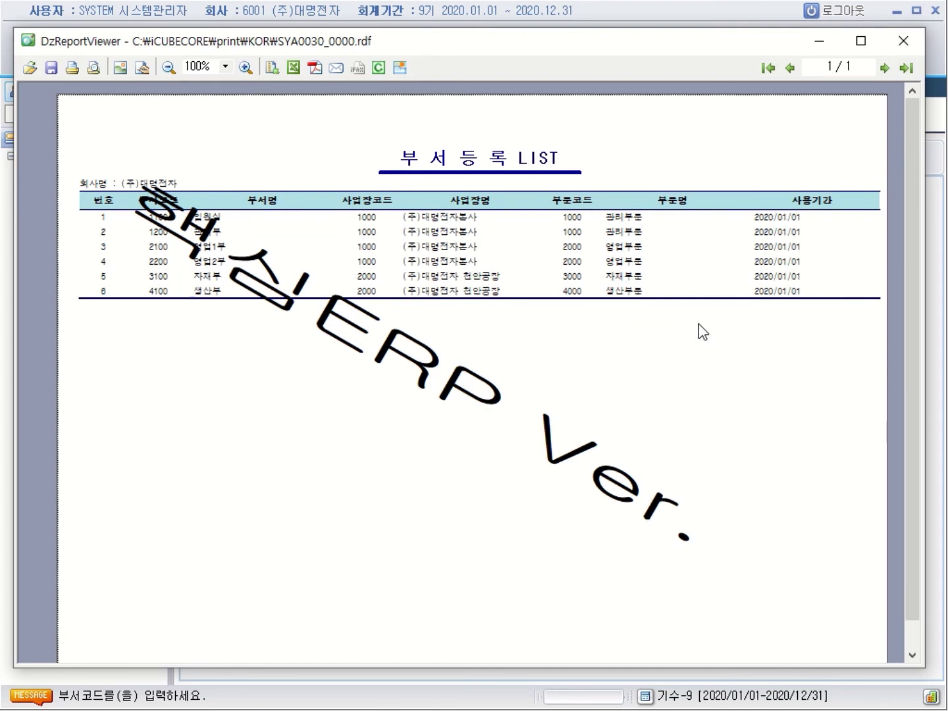
{"action": "left_click", "coordinate": [902, 50]}
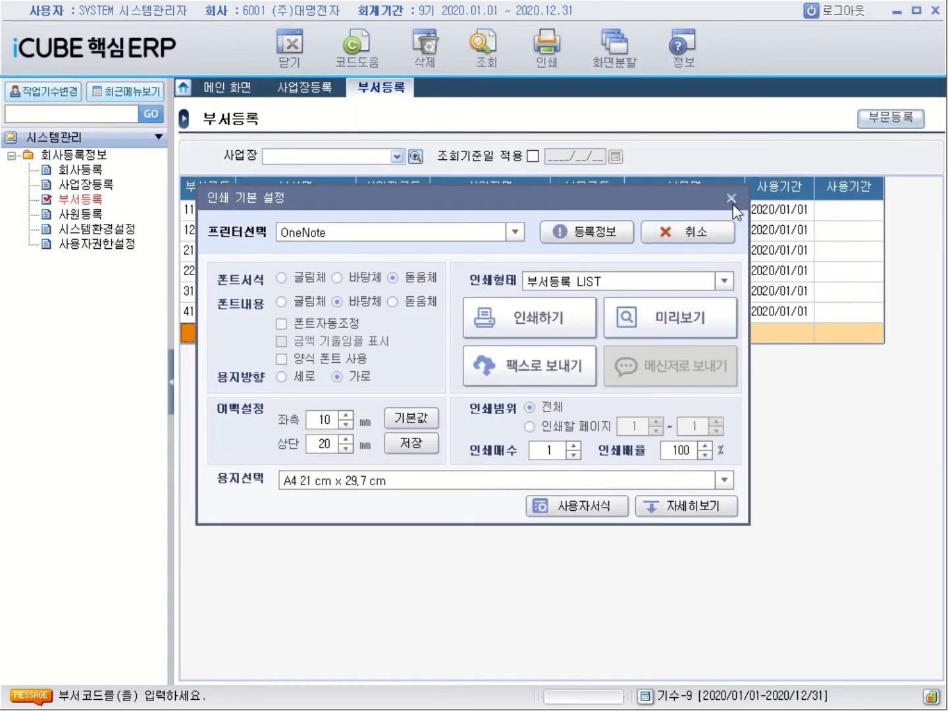
{"action": "left_click", "coordinate": [731, 198]}
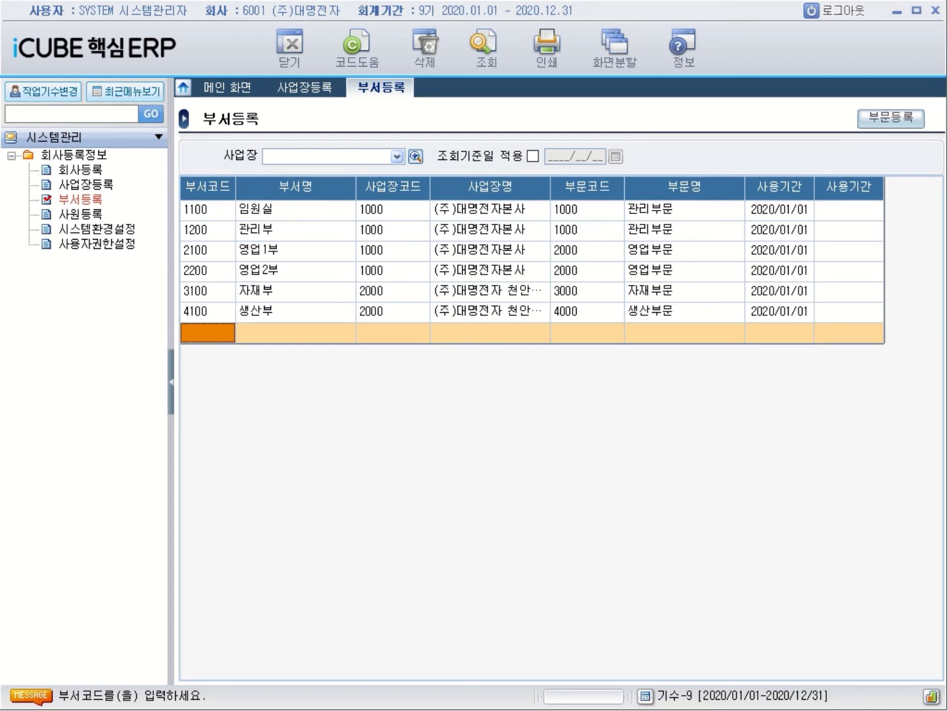
Switch to the Hangul portfolio and review the cover title '더존 핵심 ERP를 활용한 인사 실무 < 포트폴리오 >'
{"action": "key", "text": "alt+Tab"}
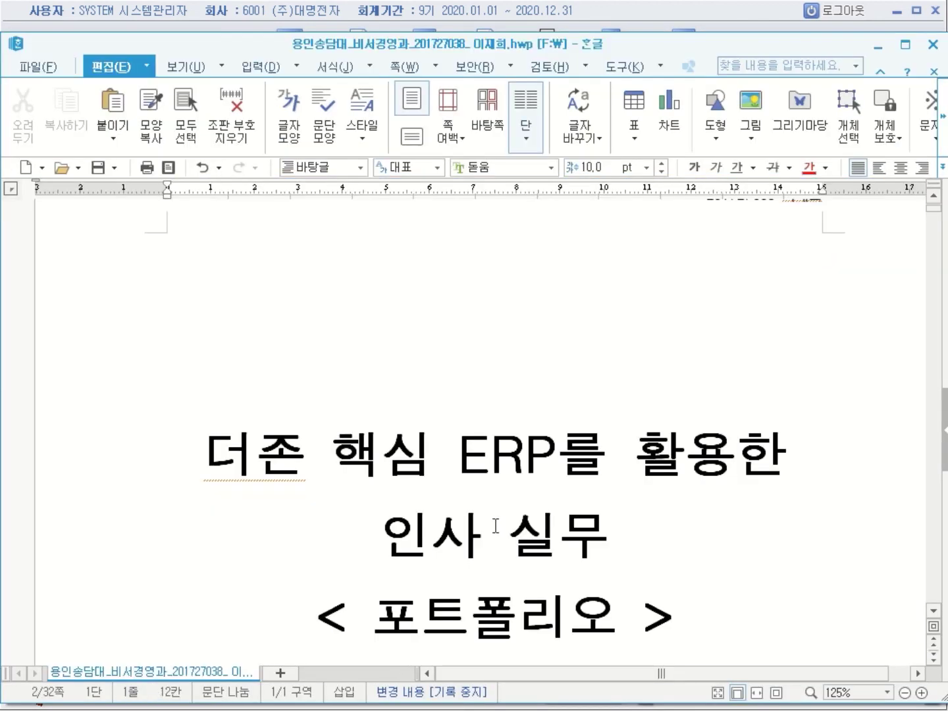
{"action": "scroll", "coordinate": [495, 525], "scroll_direction": "up", "scroll_amount": 2}
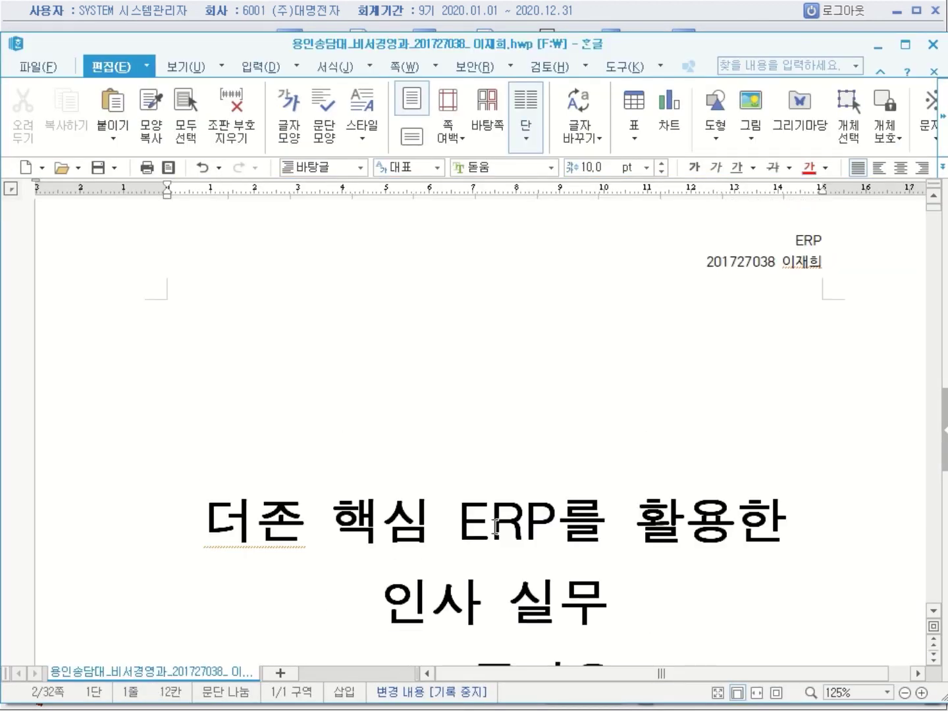
{"action": "scroll", "coordinate": [495, 526], "scroll_direction": "down", "scroll_amount": 2}
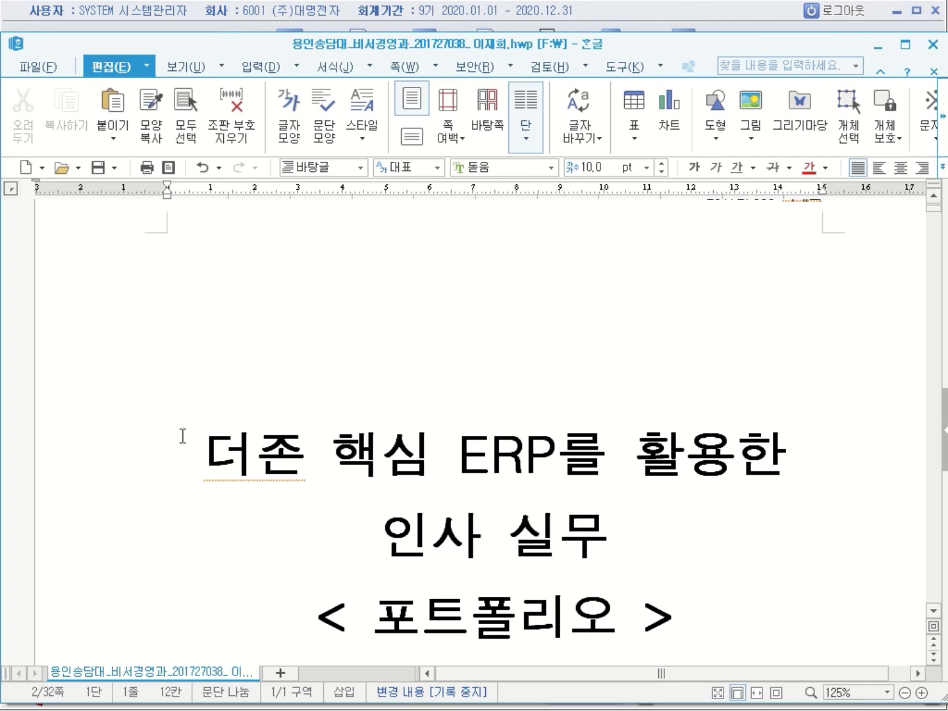
{"action": "left_click", "coordinate": [167, 250]}
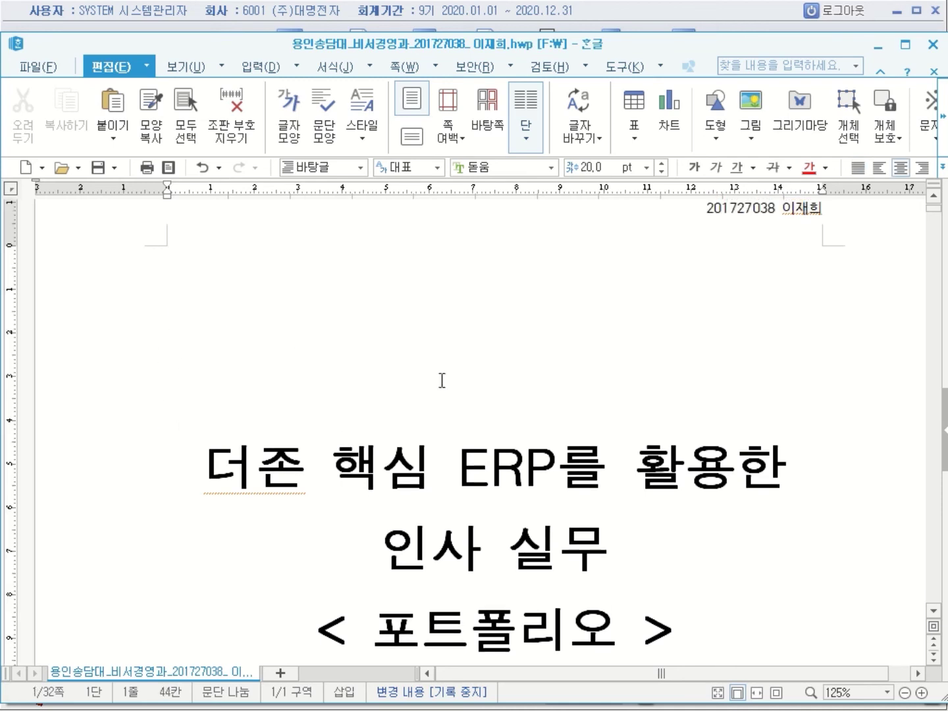
{"action": "key", "text": "Down"}
{"action": "key", "text": "Down"}
{"action": "key", "text": "Down"}
{"action": "left_click", "coordinate": [739, 524]}
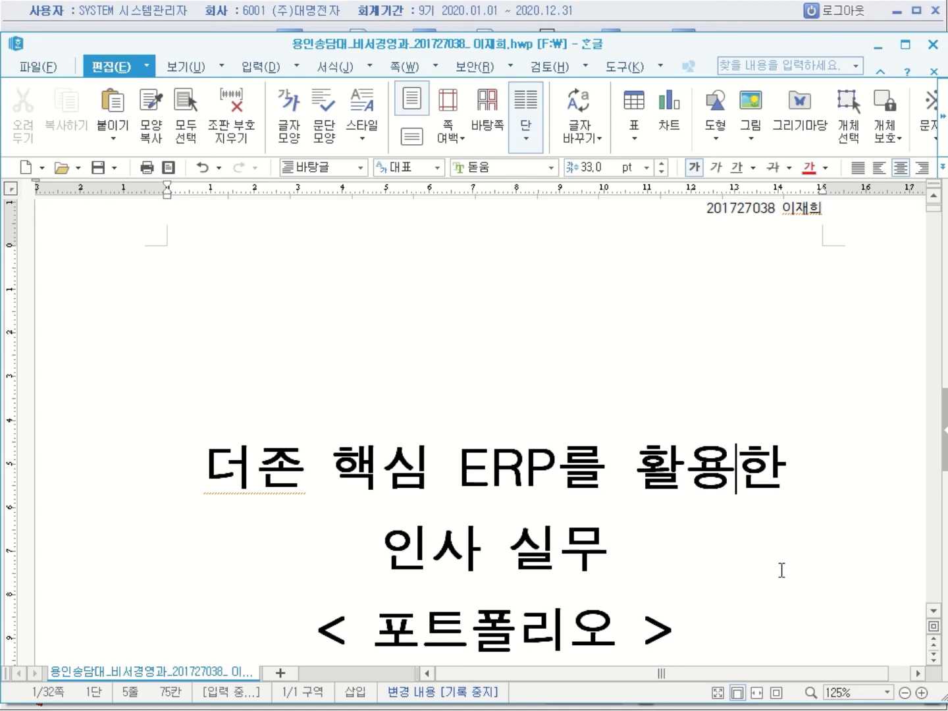
{"action": "scroll", "coordinate": [781, 570], "scroll_direction": "down", "scroll_amount": 1}
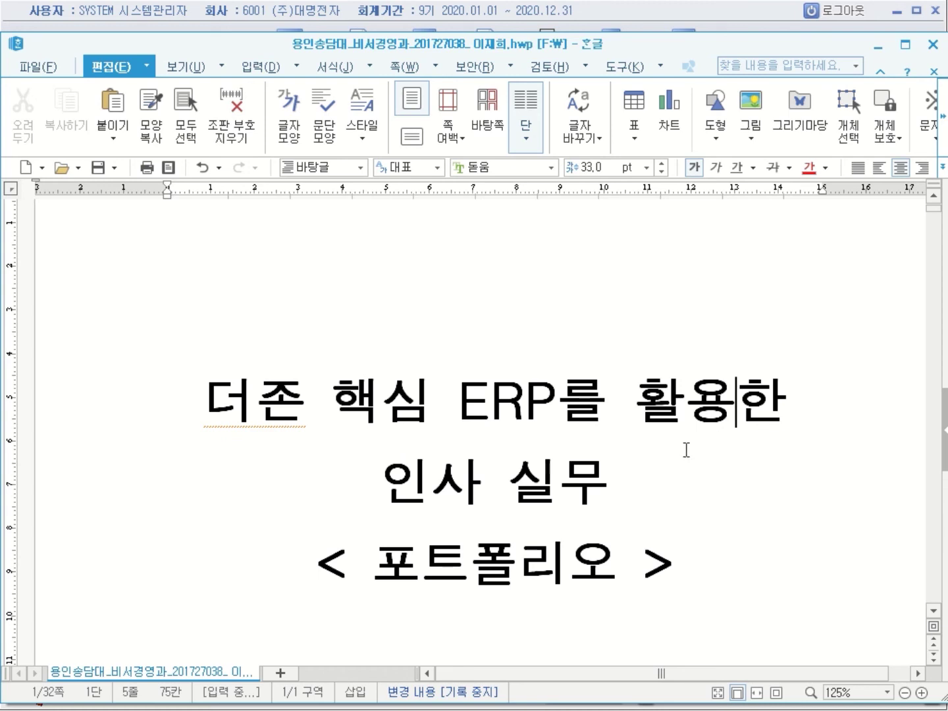
{"action": "scroll", "coordinate": [686, 450], "scroll_direction": "down", "scroll_amount": 3}
{"action": "scroll", "coordinate": [686, 450], "scroll_direction": "down", "scroll_amount": 6}
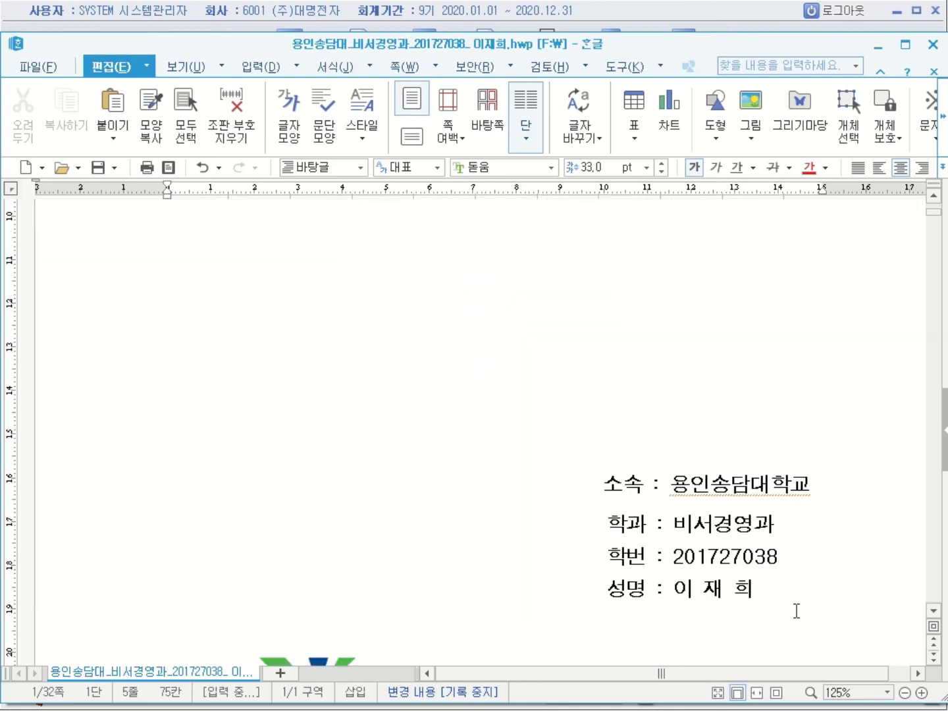
Select the 소속–성명 lines, pull in their right indent, and left-align them
{"action": "left_click", "coordinate": [797, 611]}
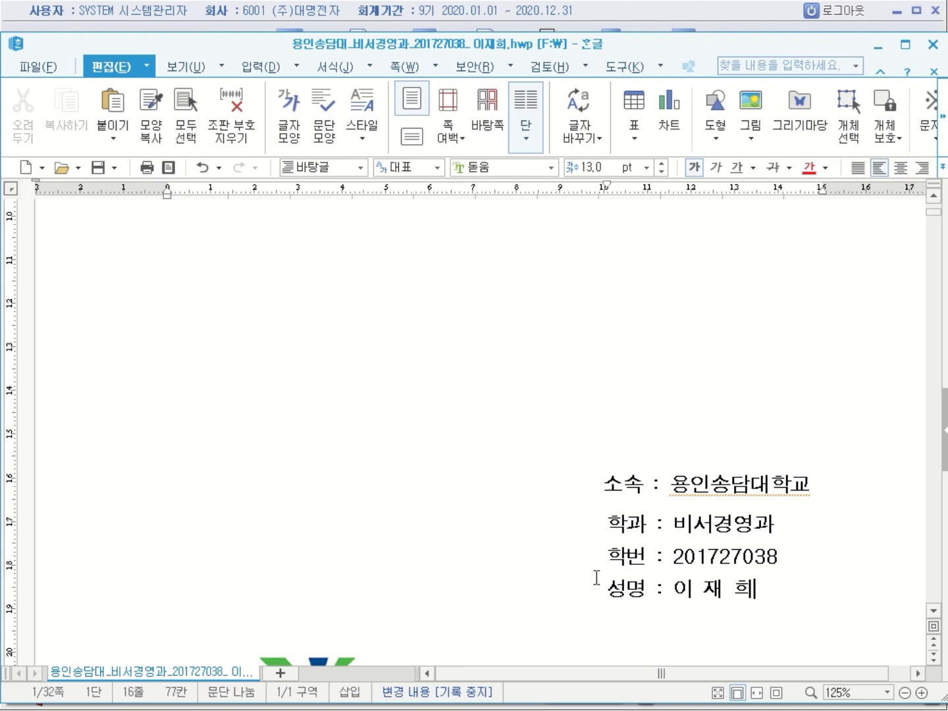
{"action": "left_click", "coordinate": [609, 484]}
{"action": "left_click_drag", "start_coordinate": [609, 484], "coordinate": [781, 590]}
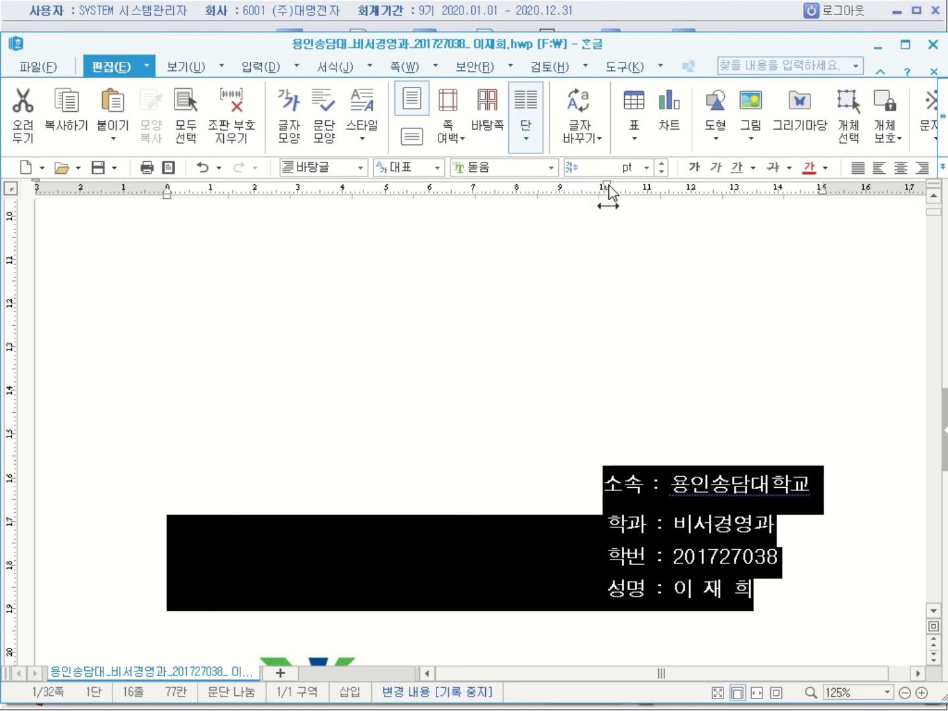
{"action": "left_click_drag", "start_coordinate": [607, 191], "coordinate": [163, 192]}
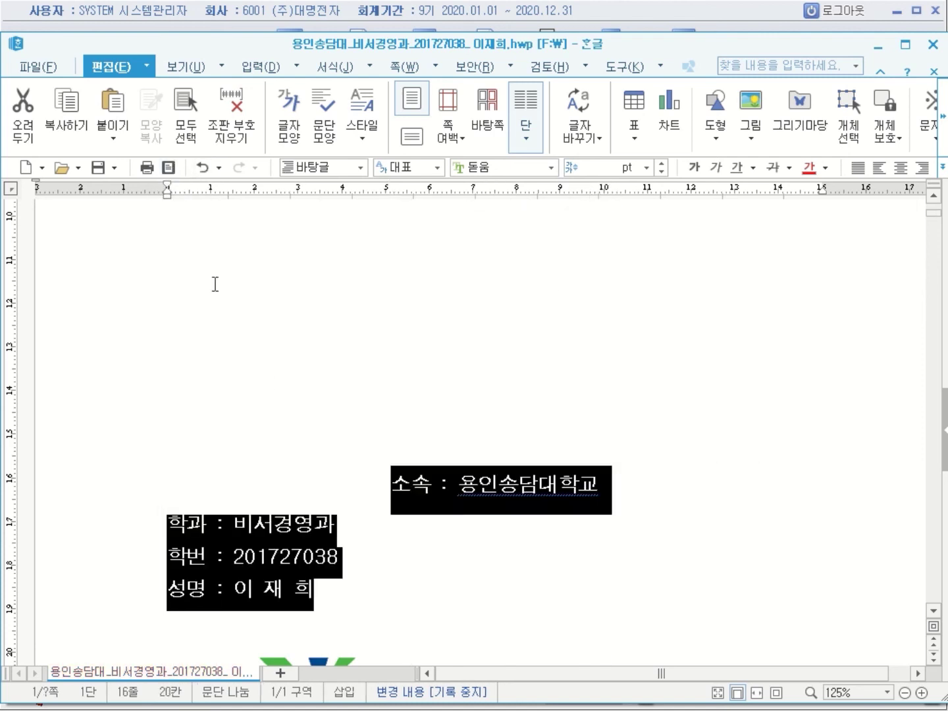
{"action": "left_click", "coordinate": [387, 491]}
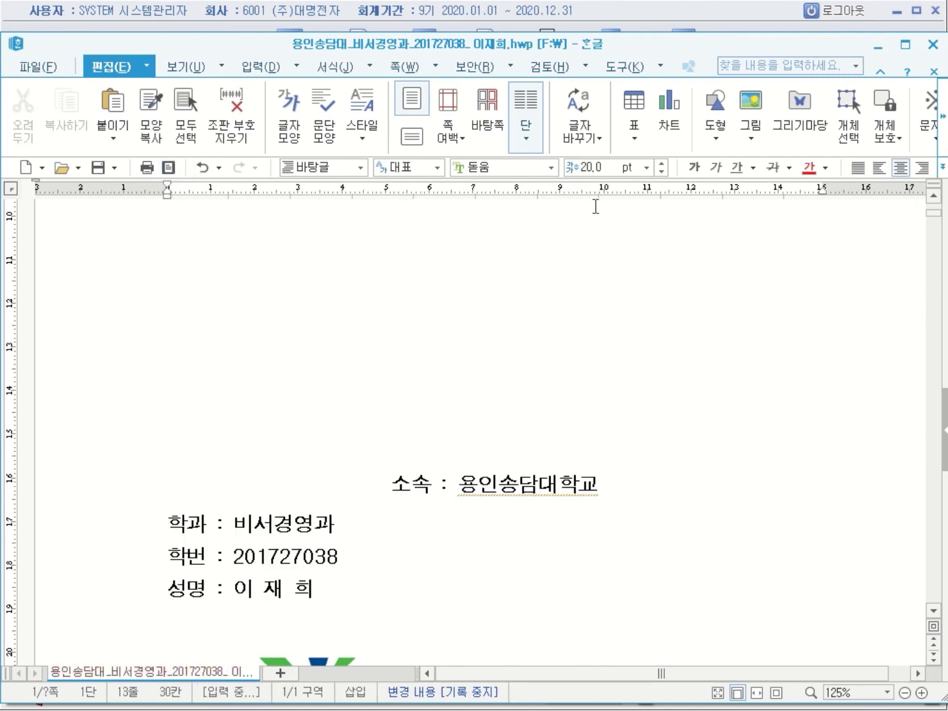
{"action": "left_click", "coordinate": [879, 167]}
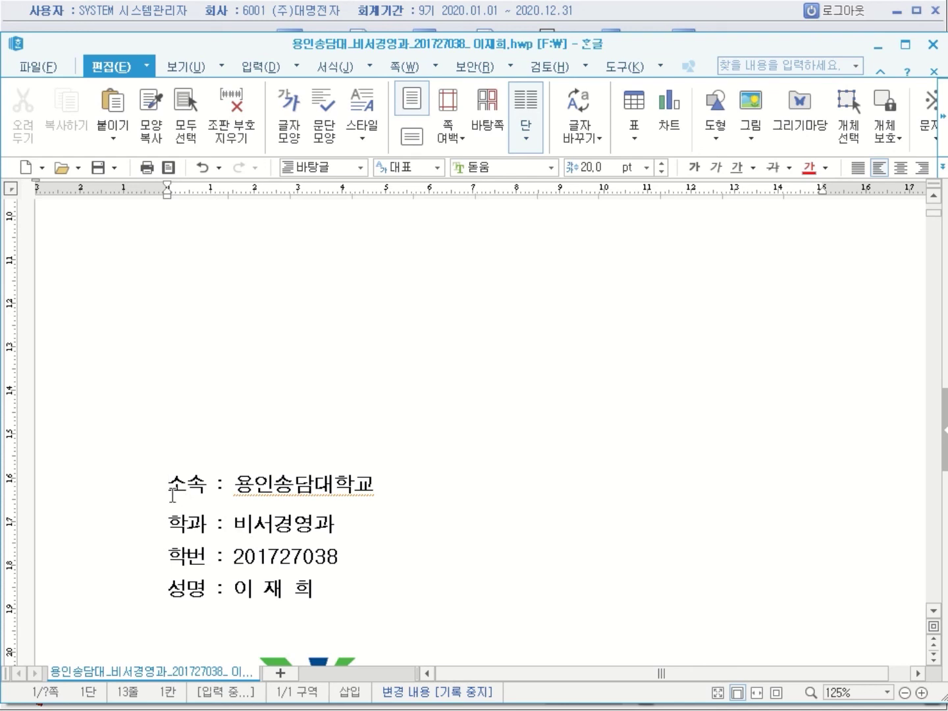
Shift the 소속–성명 block's left margin rightward so it sits on the cover's right side
{"action": "left_click_drag", "start_coordinate": [166, 488], "coordinate": [314, 594]}
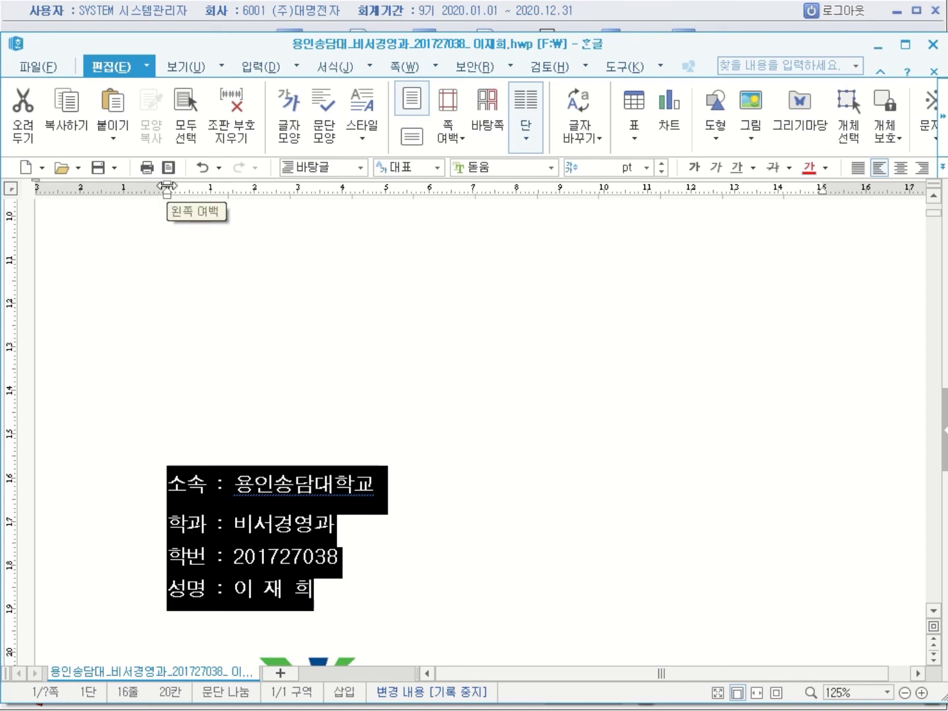
{"action": "mouse_move", "coordinate": [169, 193]}
{"action": "left_mouse_down"}
{"action": "mouse_move", "coordinate": [411, 245]}
{"action": "mouse_move", "coordinate": [596, 244]}
{"action": "mouse_move", "coordinate": [602, 228]}
{"action": "left_mouse_up"}
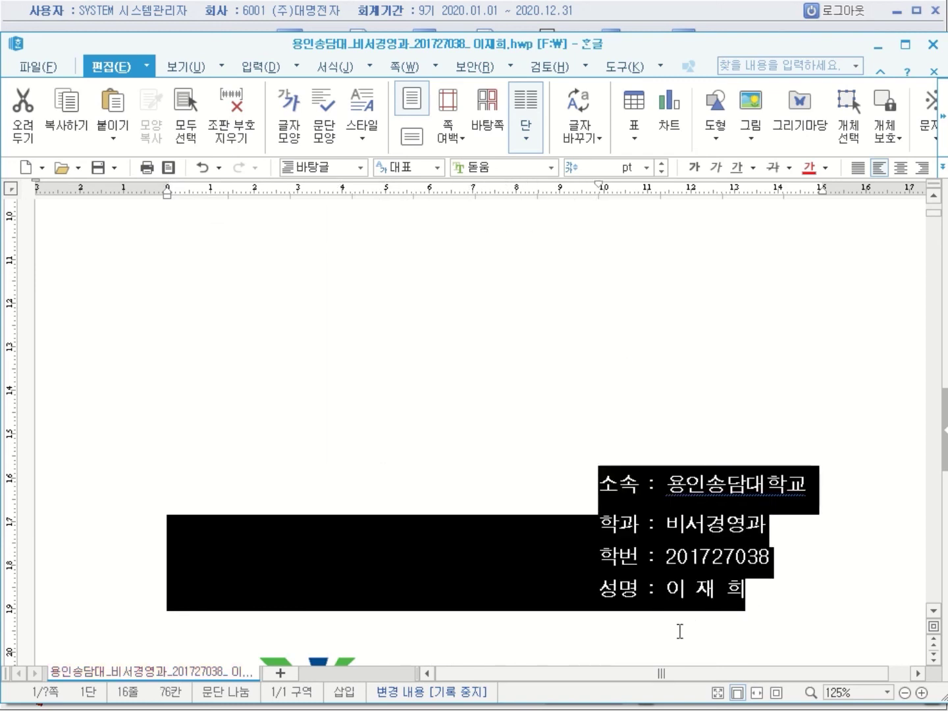
{"action": "left_click", "coordinate": [771, 623]}
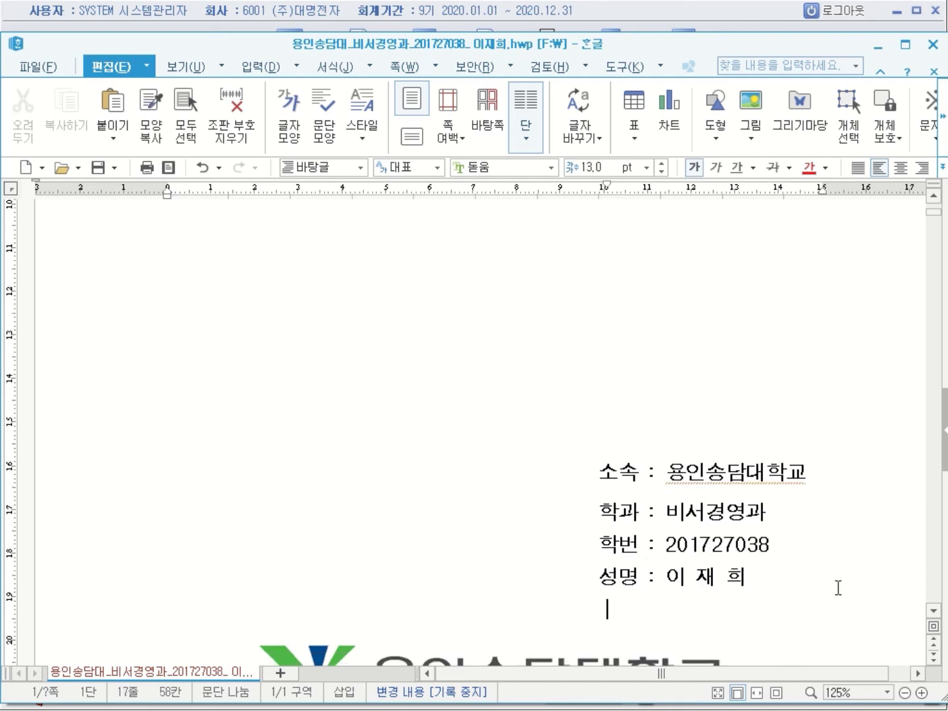
{"action": "scroll", "coordinate": [838, 587], "scroll_direction": "down", "scroll_amount": 3}
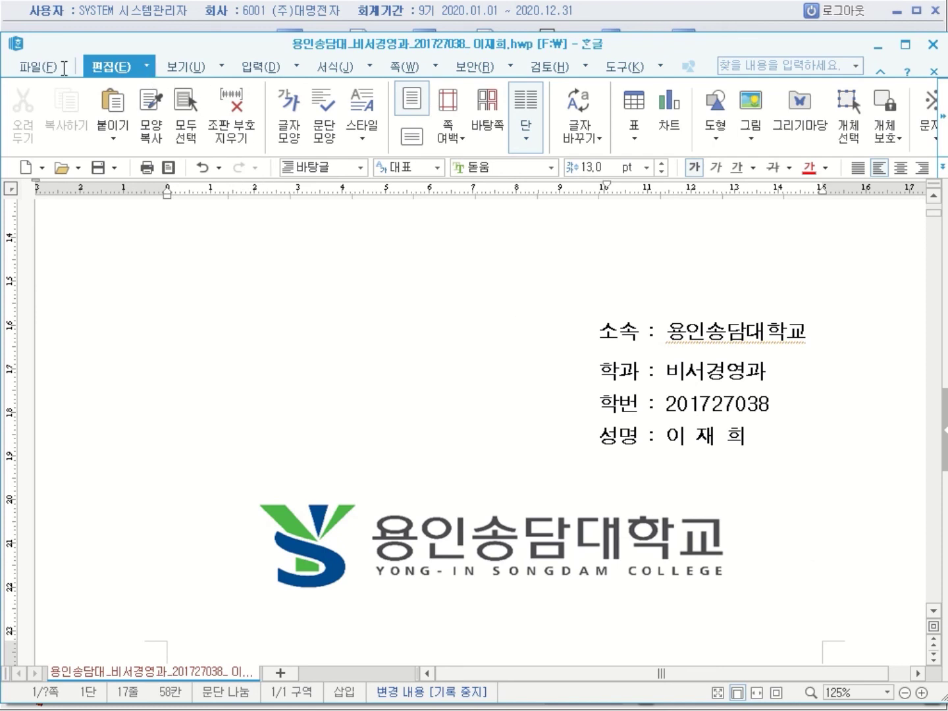
View and dismiss the document information, then bring up the file commands
{"action": "left_click", "coordinate": [48, 75]}
{"action": "left_click", "coordinate": [298, 380]}
{"action": "left_click", "coordinate": [669, 254]}
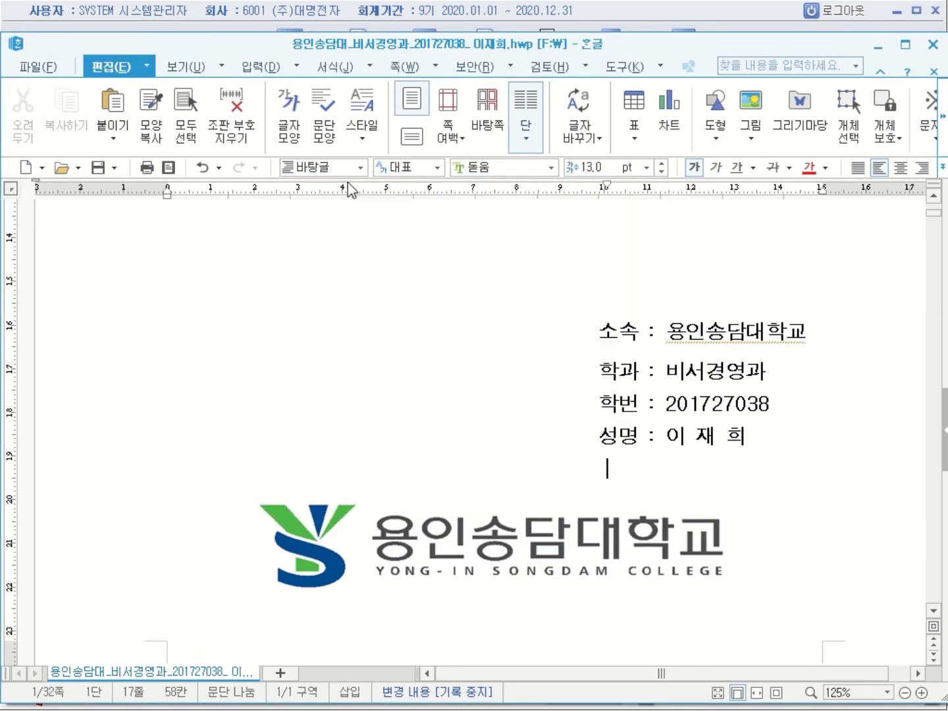
{"action": "left_click", "coordinate": [38, 67]}
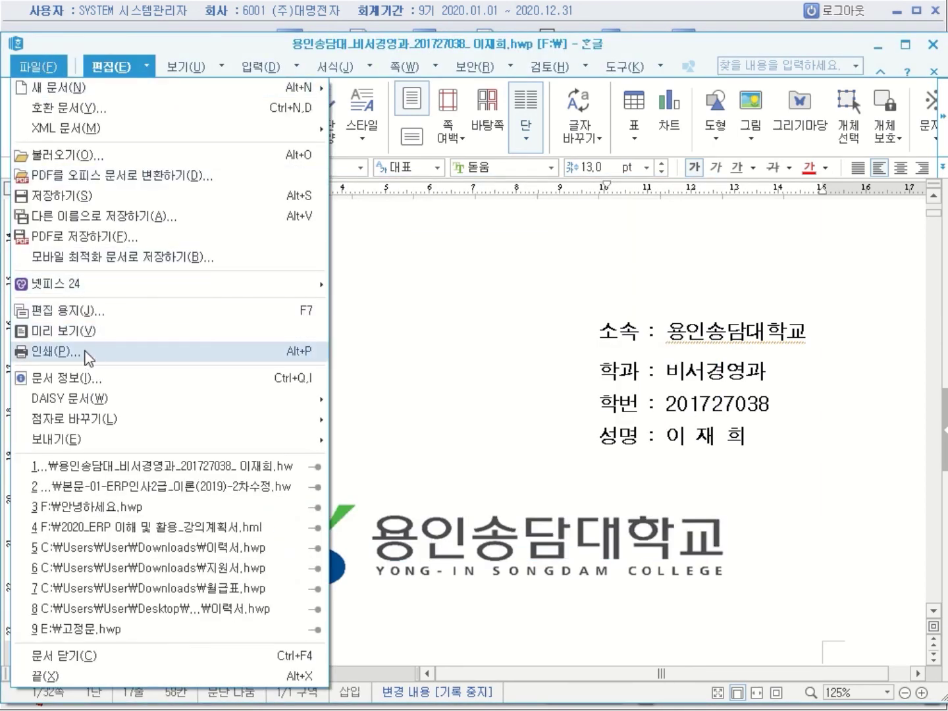
{"action": "left_click", "coordinate": [89, 331]}
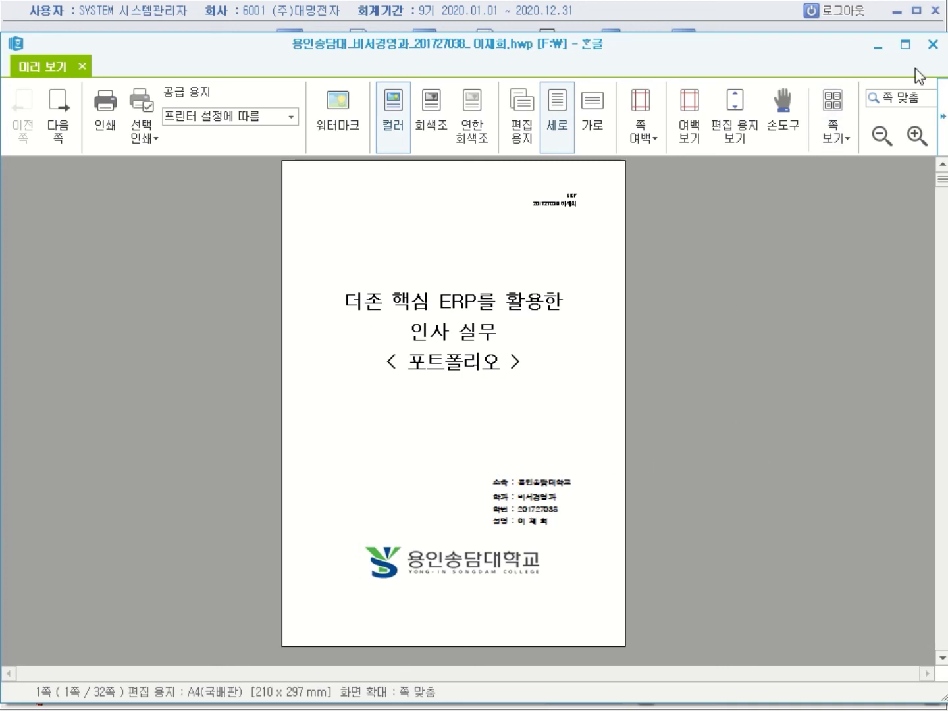
{"action": "left_click", "coordinate": [933, 44]}
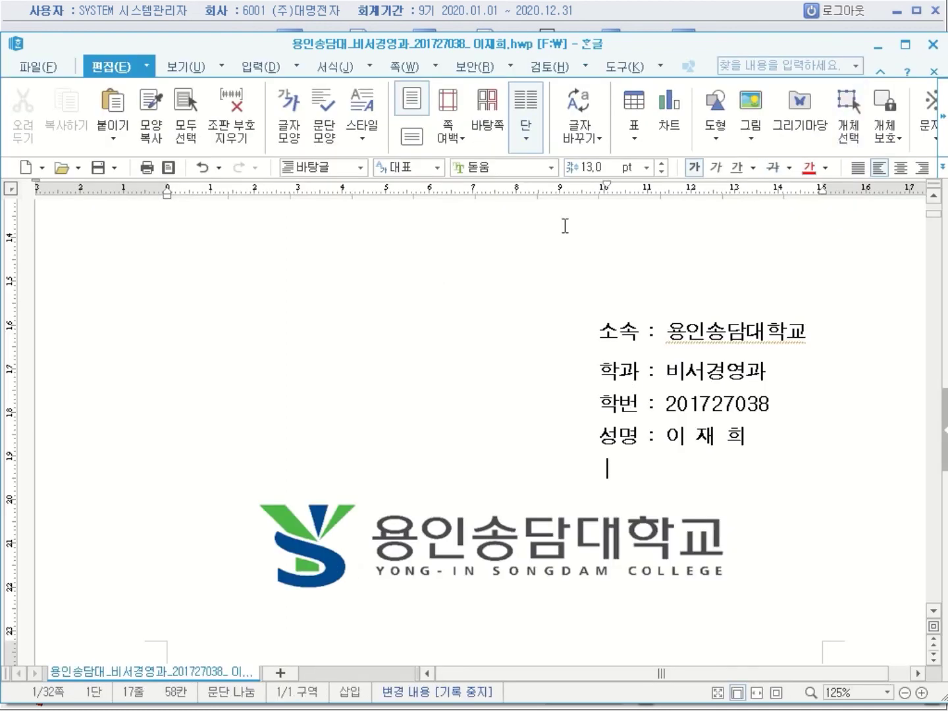
Review page 2's 1. 사원등록 table, then minimise the portfolio and advance to closing slide 4
{"action": "left_click", "coordinate": [530, 16]}
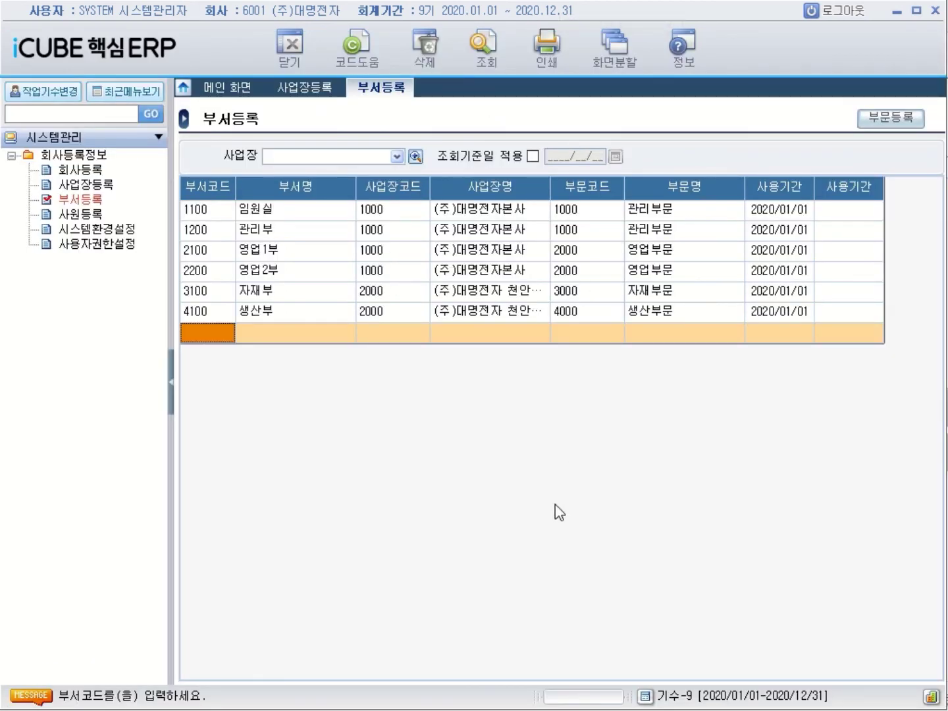
{"action": "key", "text": "alt+Tab"}
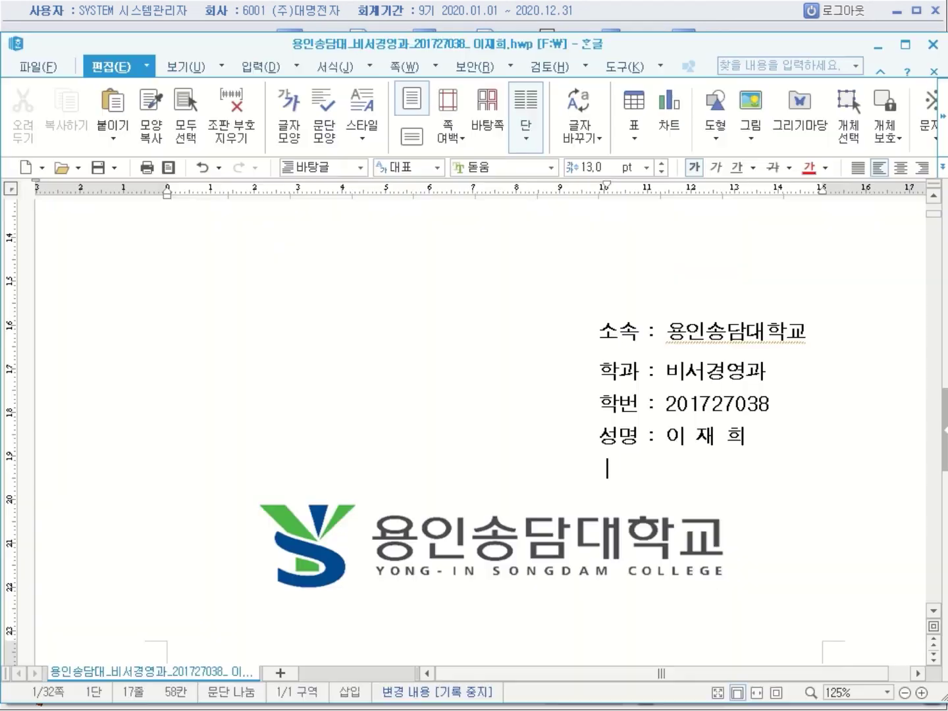
{"action": "scroll", "coordinate": [363, 551], "scroll_direction": "down", "scroll_amount": 5}
{"action": "scroll", "coordinate": [363, 550], "scroll_direction": "down", "scroll_amount": 3}
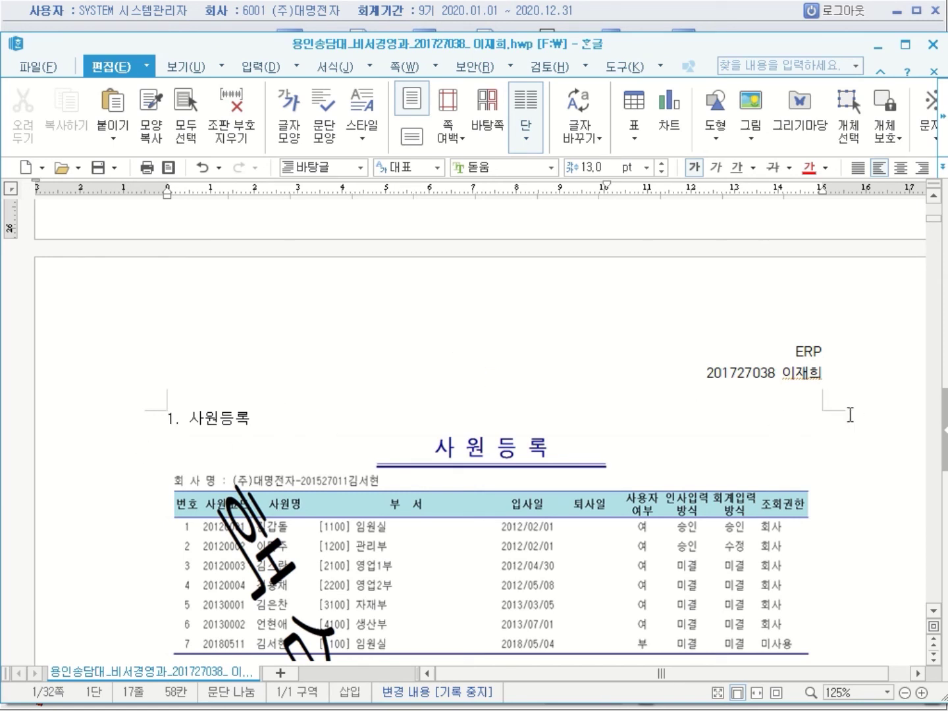
{"action": "left_click", "coordinate": [850, 415]}
{"action": "scroll", "coordinate": [850, 415], "scroll_direction": "down", "scroll_amount": 1}
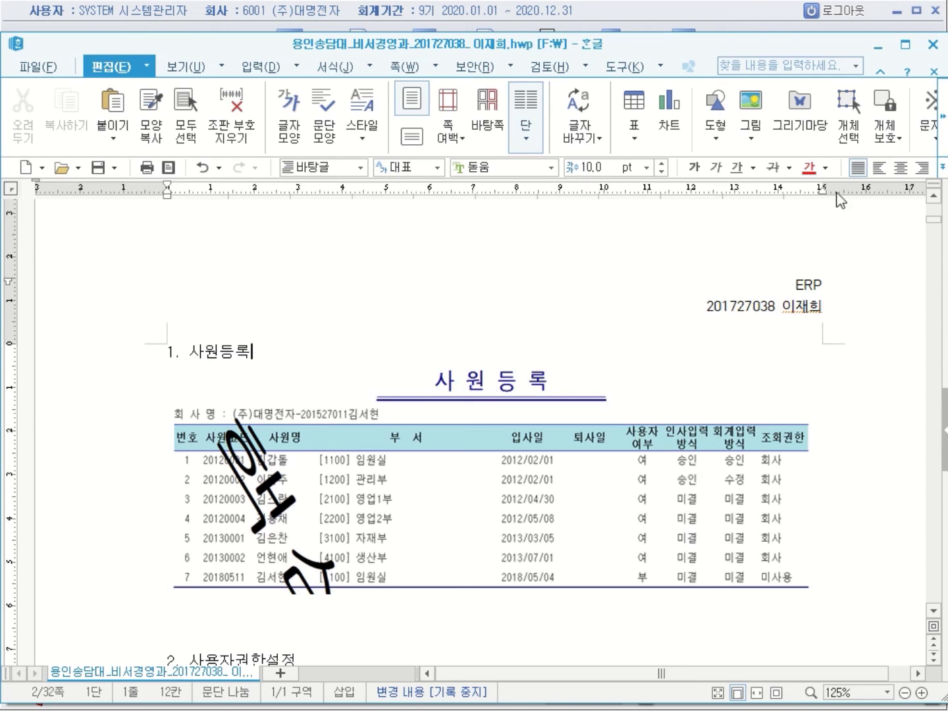
{"action": "left_click", "coordinate": [876, 51]}
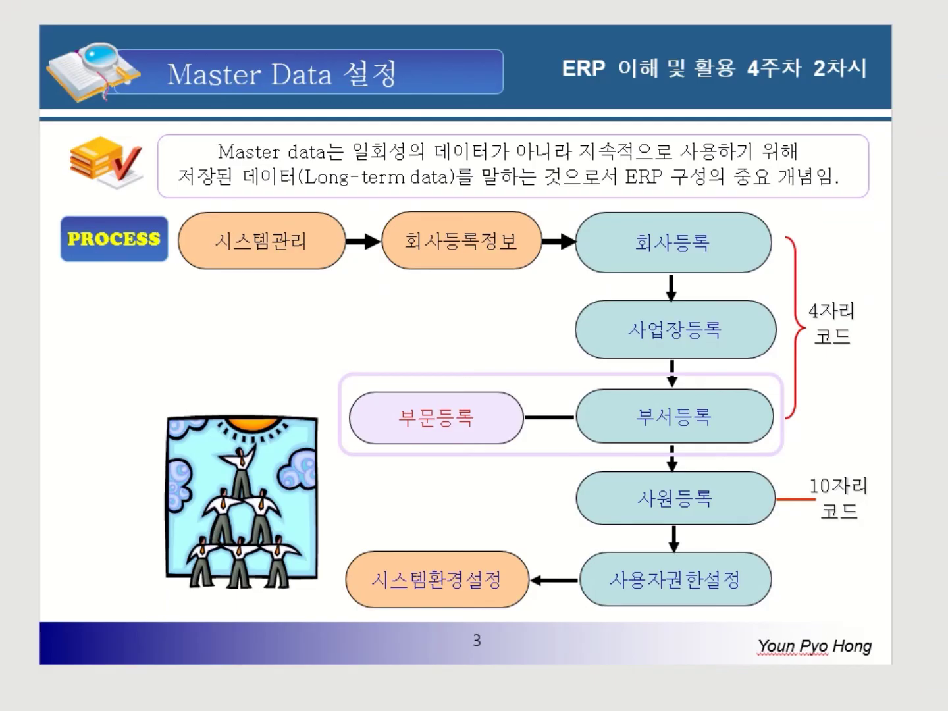
{"action": "left_click", "coordinate": [417, 494]}
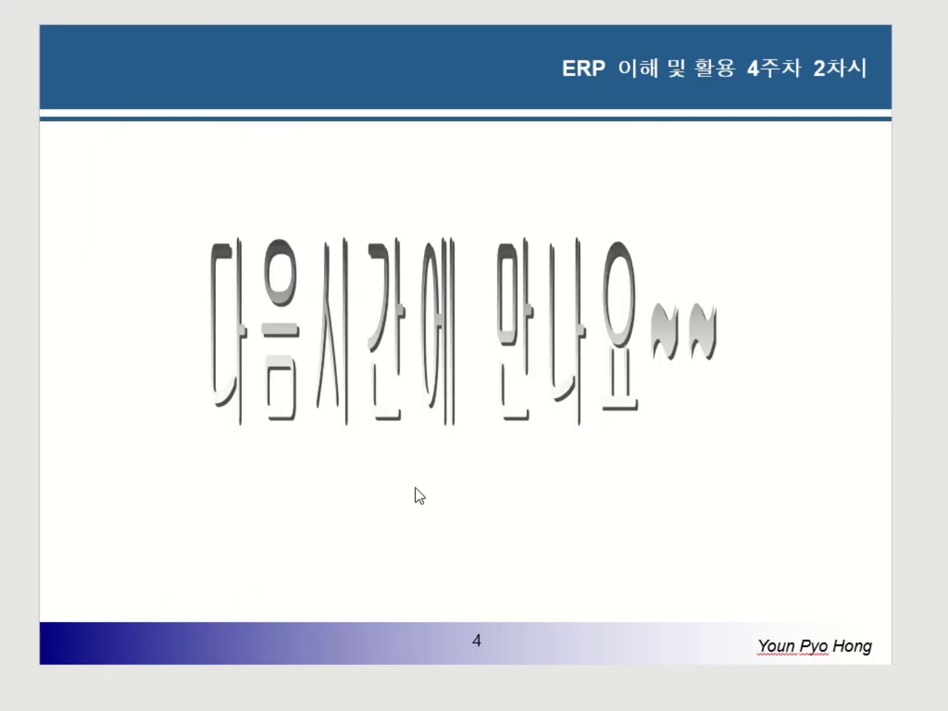